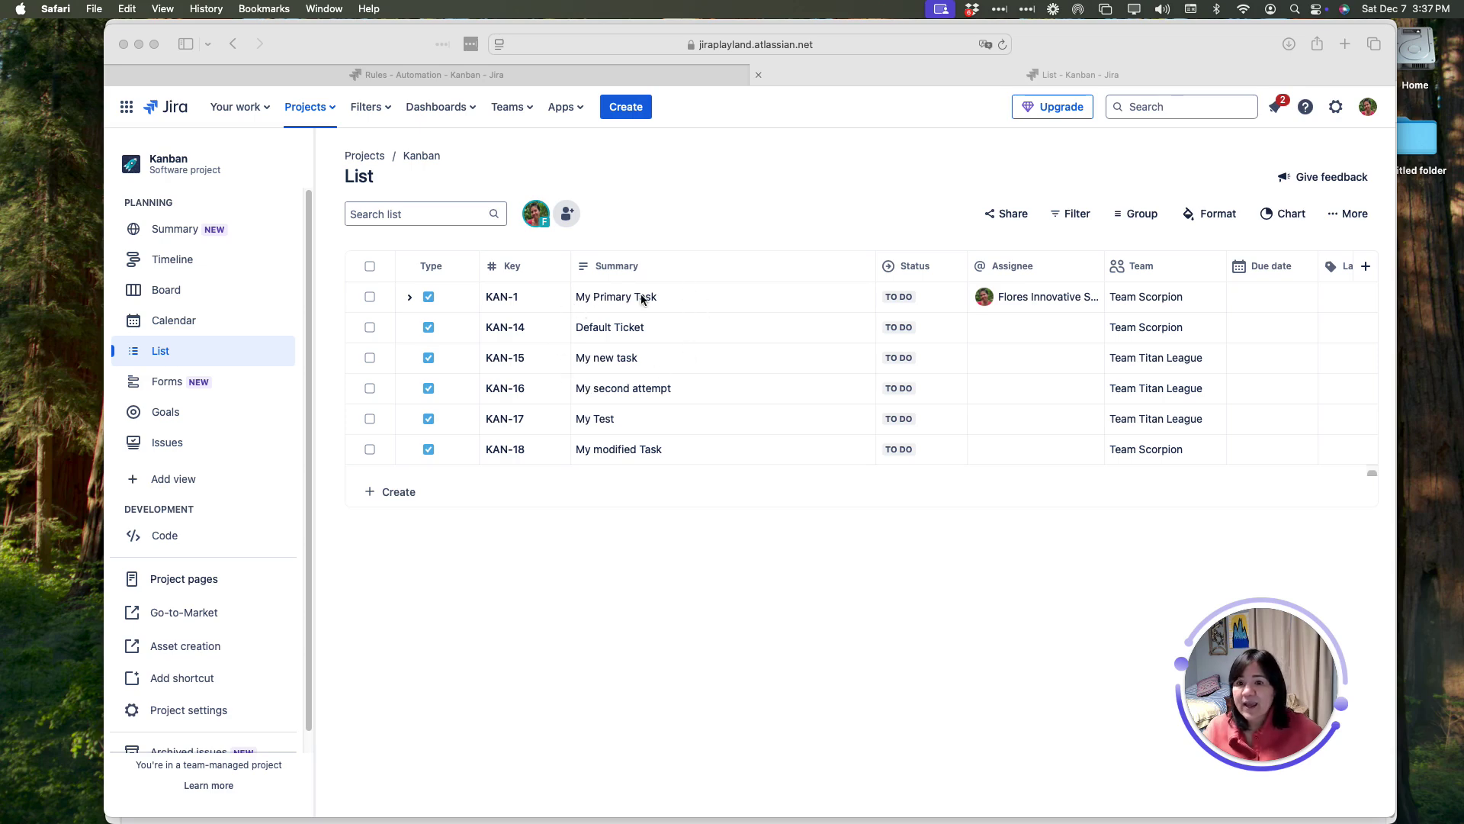
Expand KAN-1 to show its two sub-tasks, open it, and scroll through its details
{"action": "left_click", "coordinate": [409, 297]}
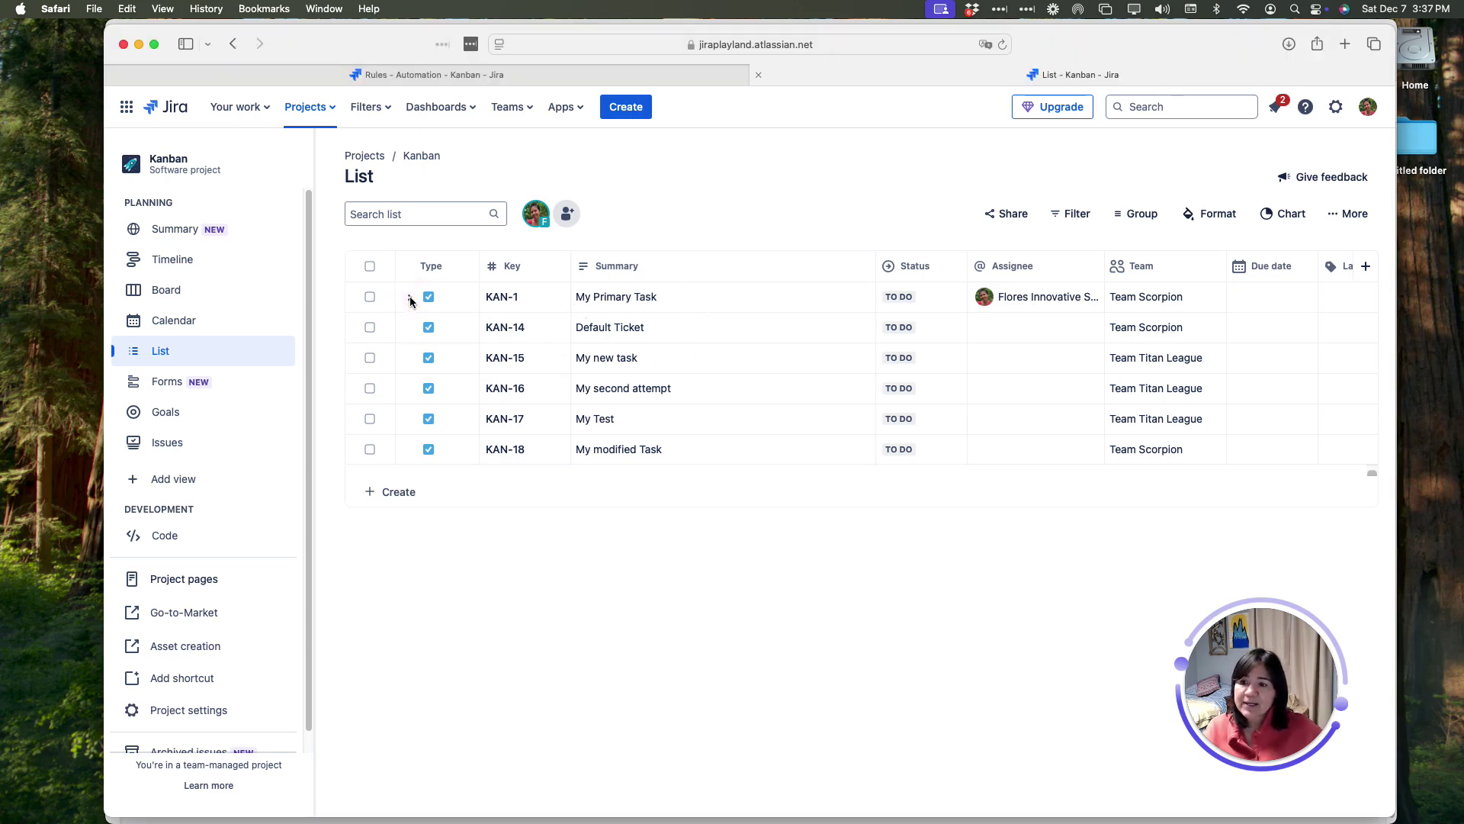
{"action": "left_click", "coordinate": [409, 298]}
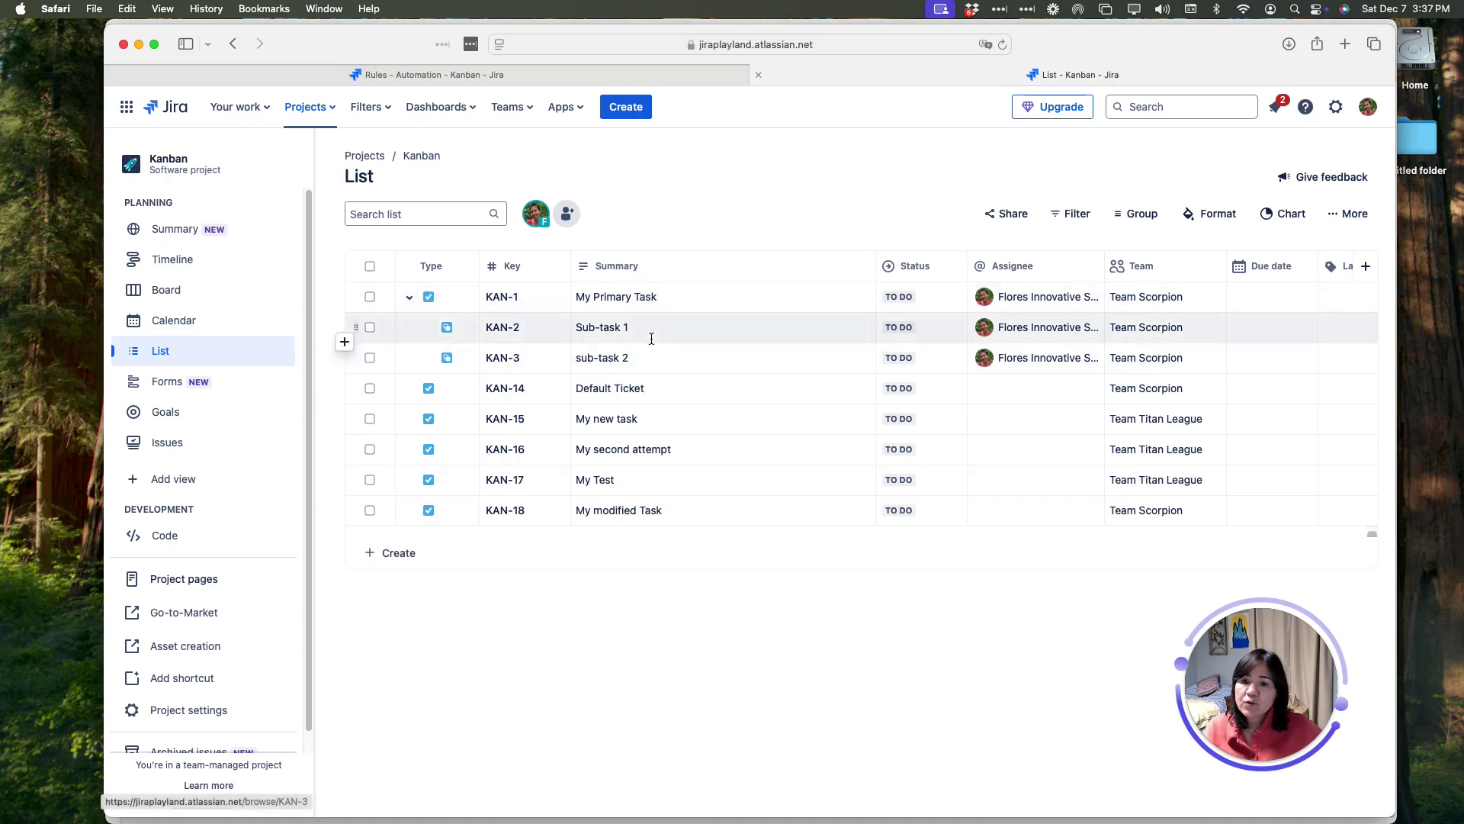
{"action": "left_click", "coordinate": [511, 305]}
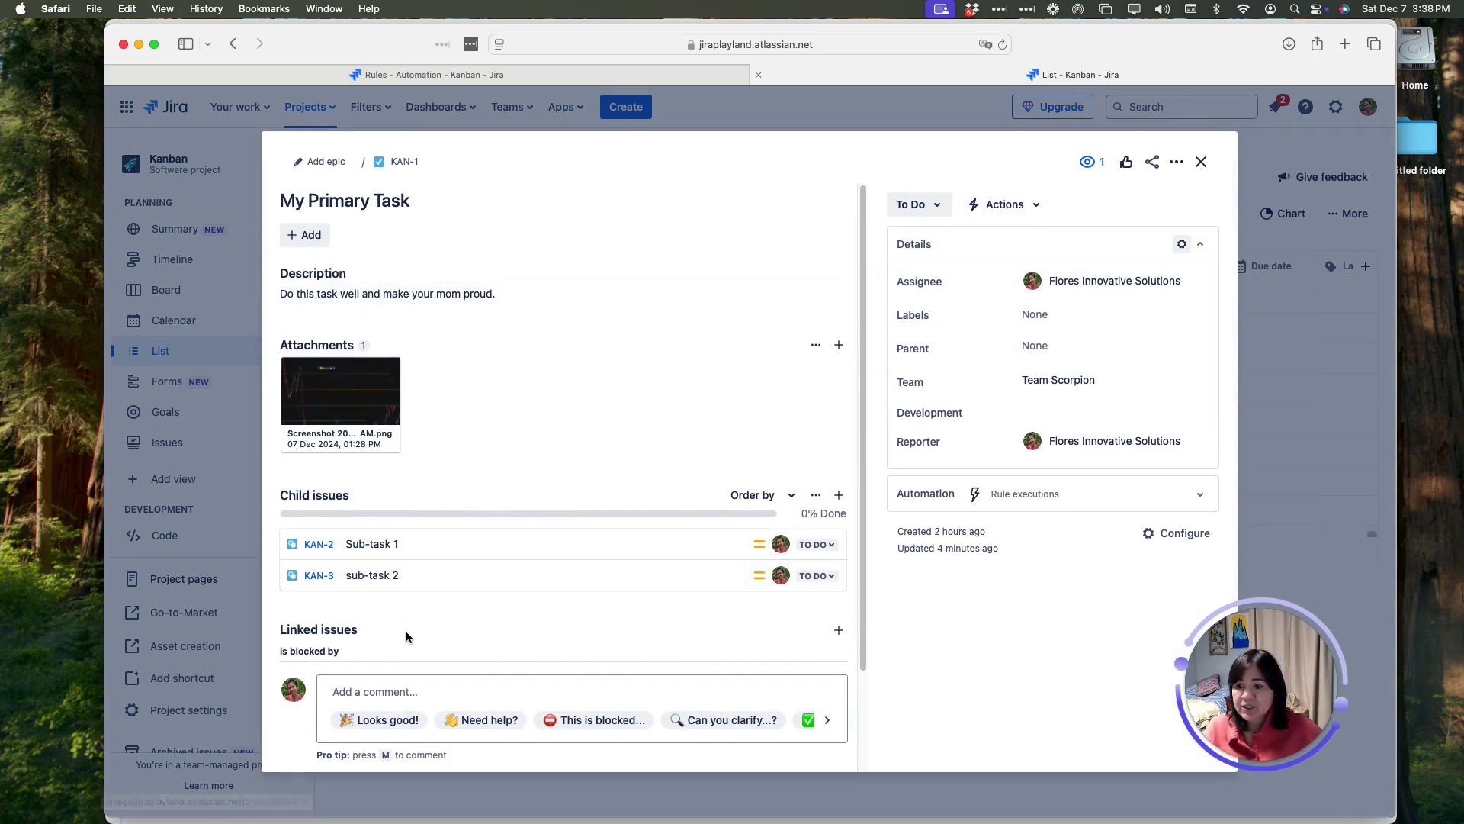
{"action": "scroll", "coordinate": [488, 595], "scroll_direction": "down", "scroll_amount": 3}
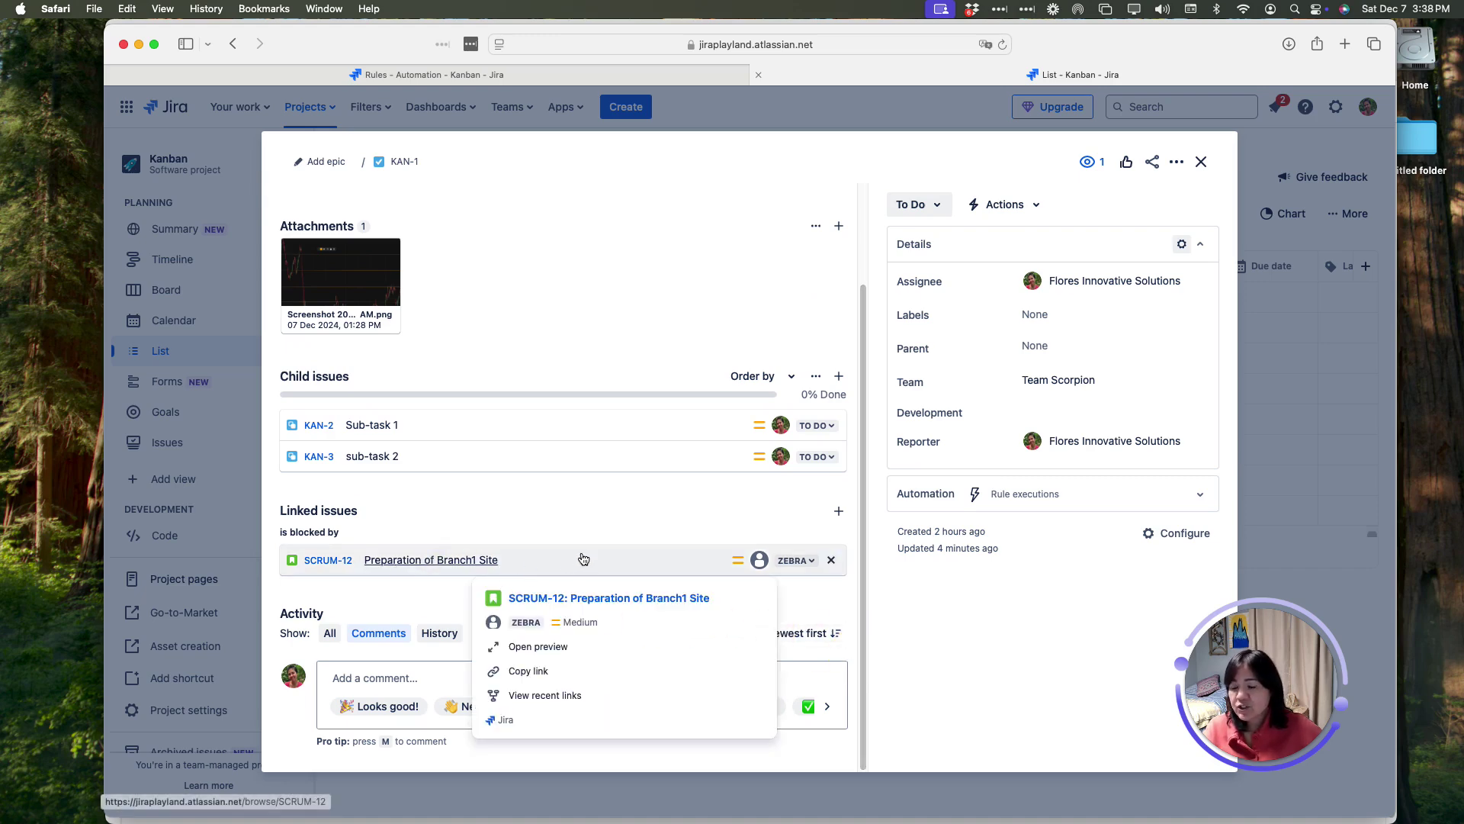
{"action": "scroll", "coordinate": [847, 458], "scroll_direction": "up", "scroll_amount": 3}
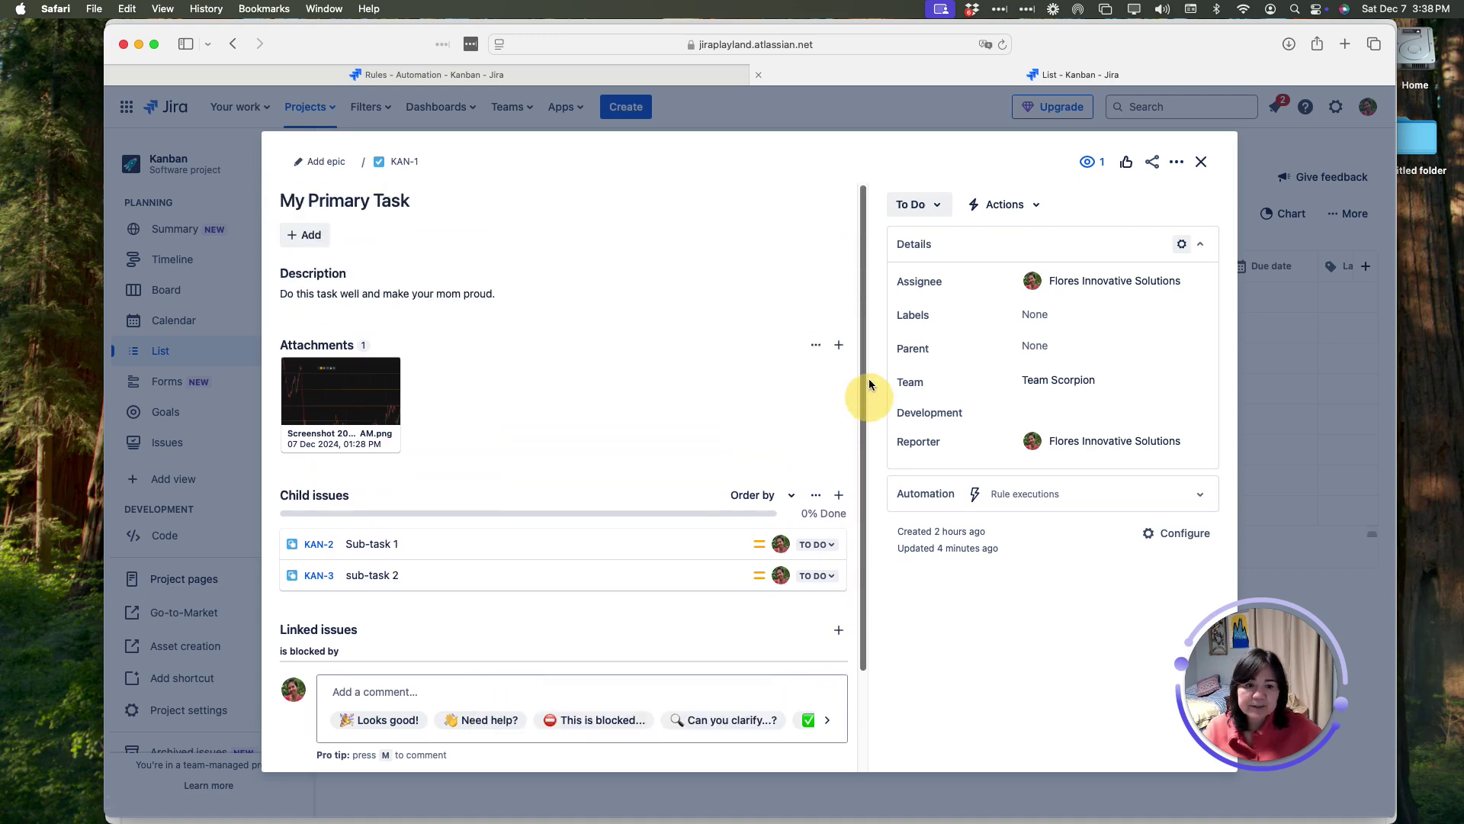
Clone KAN-1 with child issues and links included and attachments left out
{"action": "left_click", "coordinate": [1178, 169]}
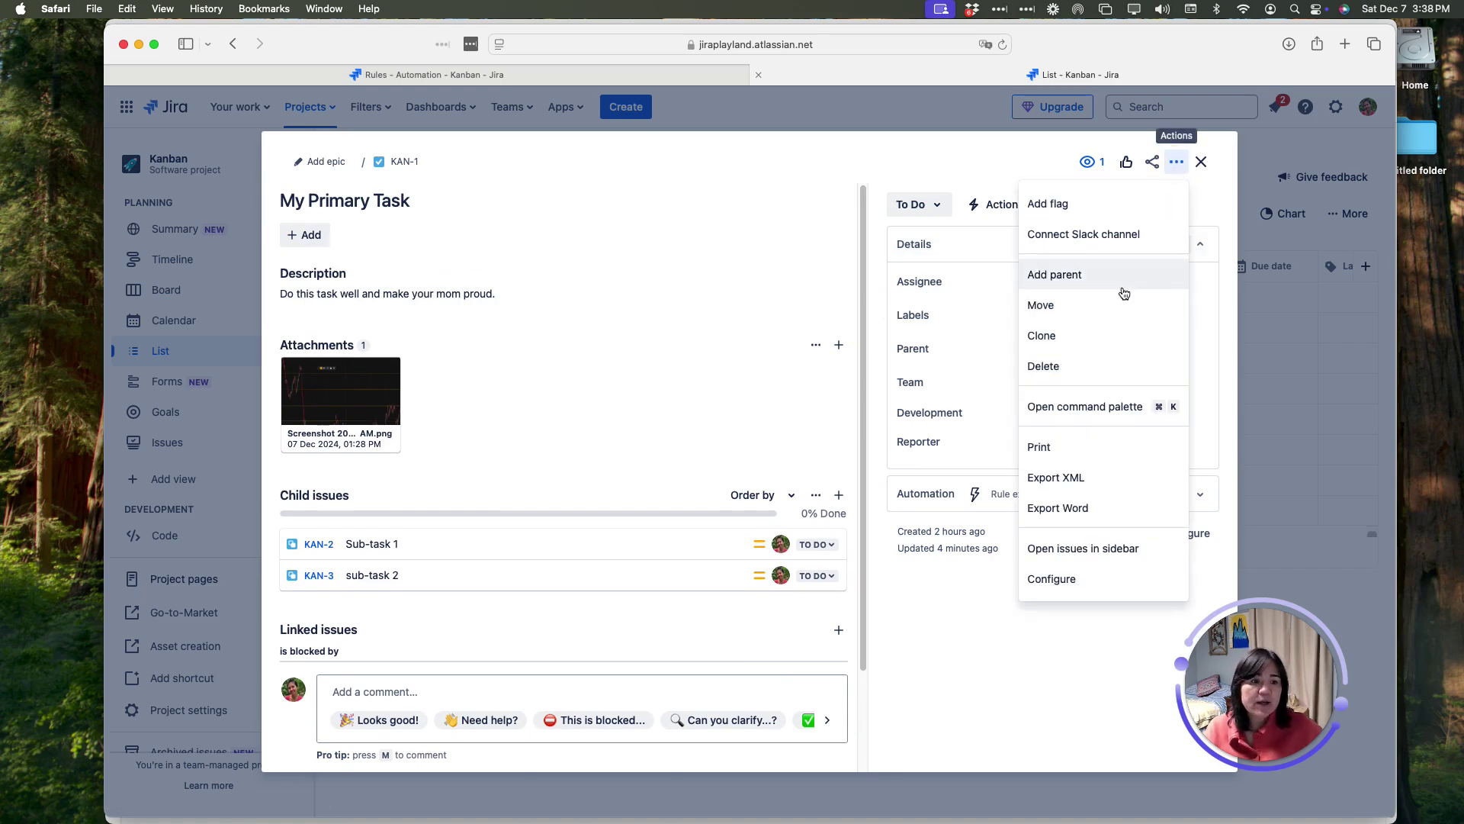
{"action": "left_click", "coordinate": [1113, 337]}
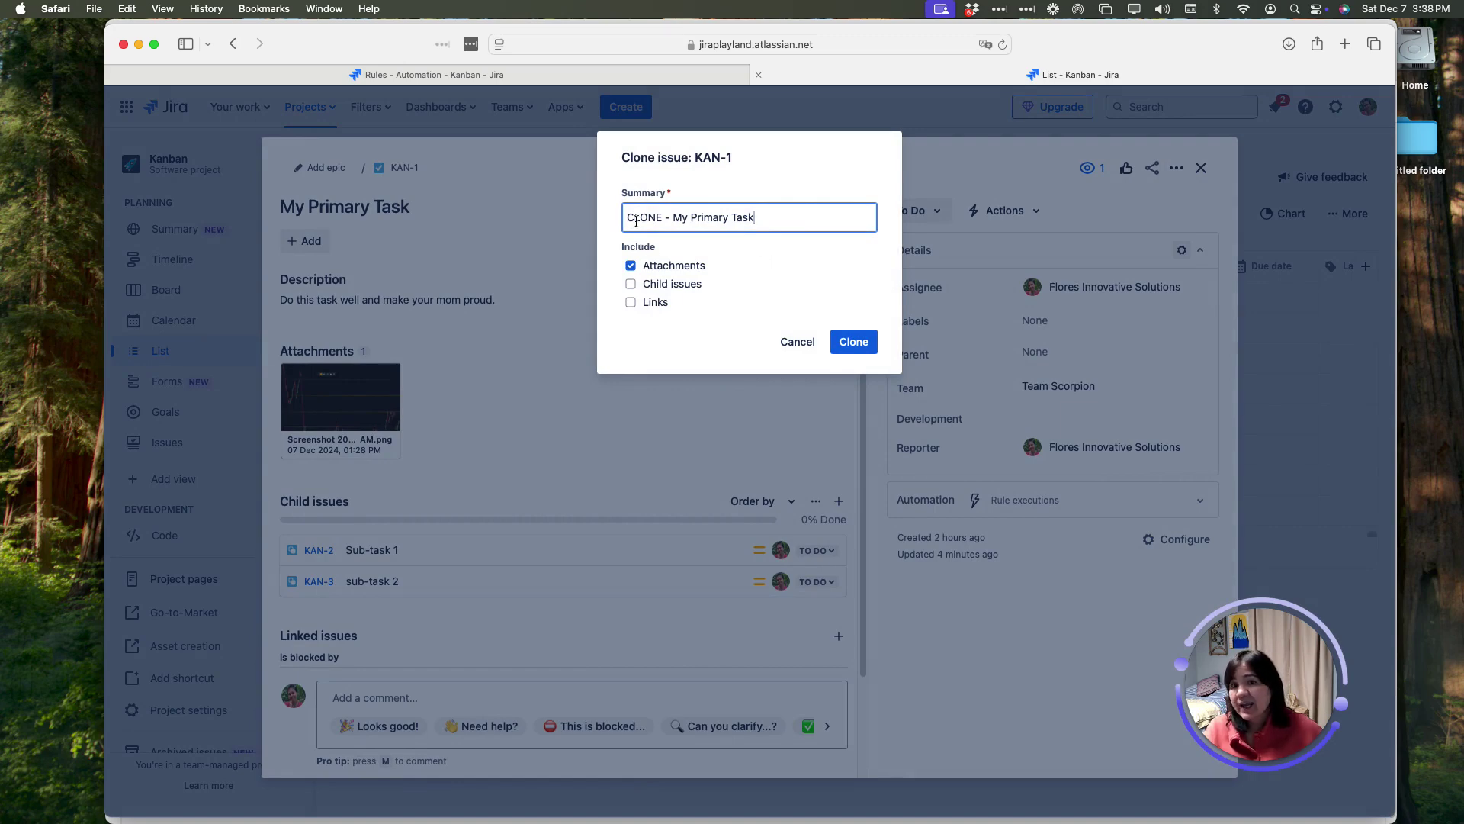
{"action": "left_click", "coordinate": [646, 285]}
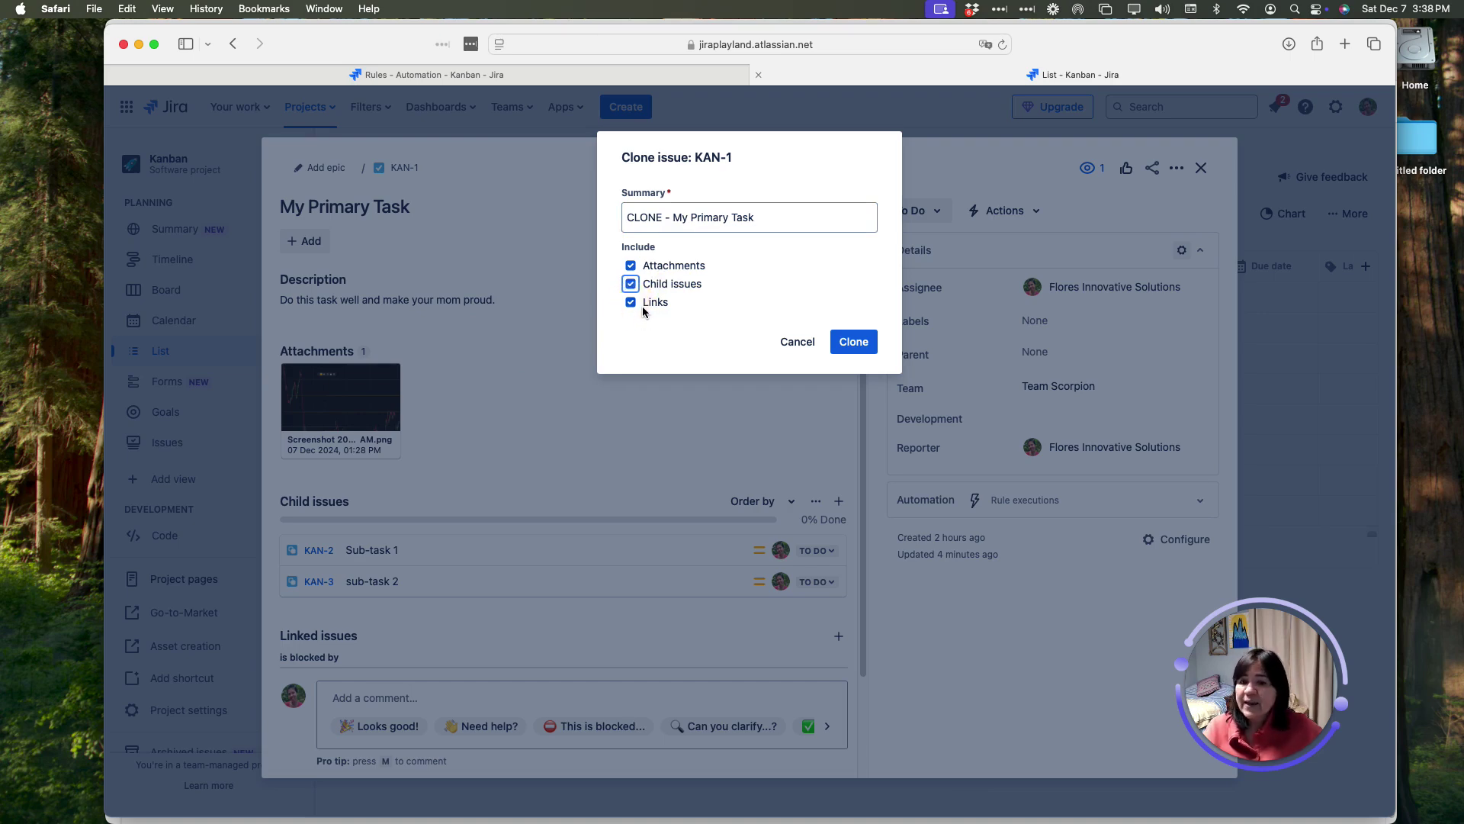
{"action": "left_click", "coordinate": [643, 305]}
{"action": "left_click", "coordinate": [663, 273]}
{"action": "left_click", "coordinate": [854, 343]}
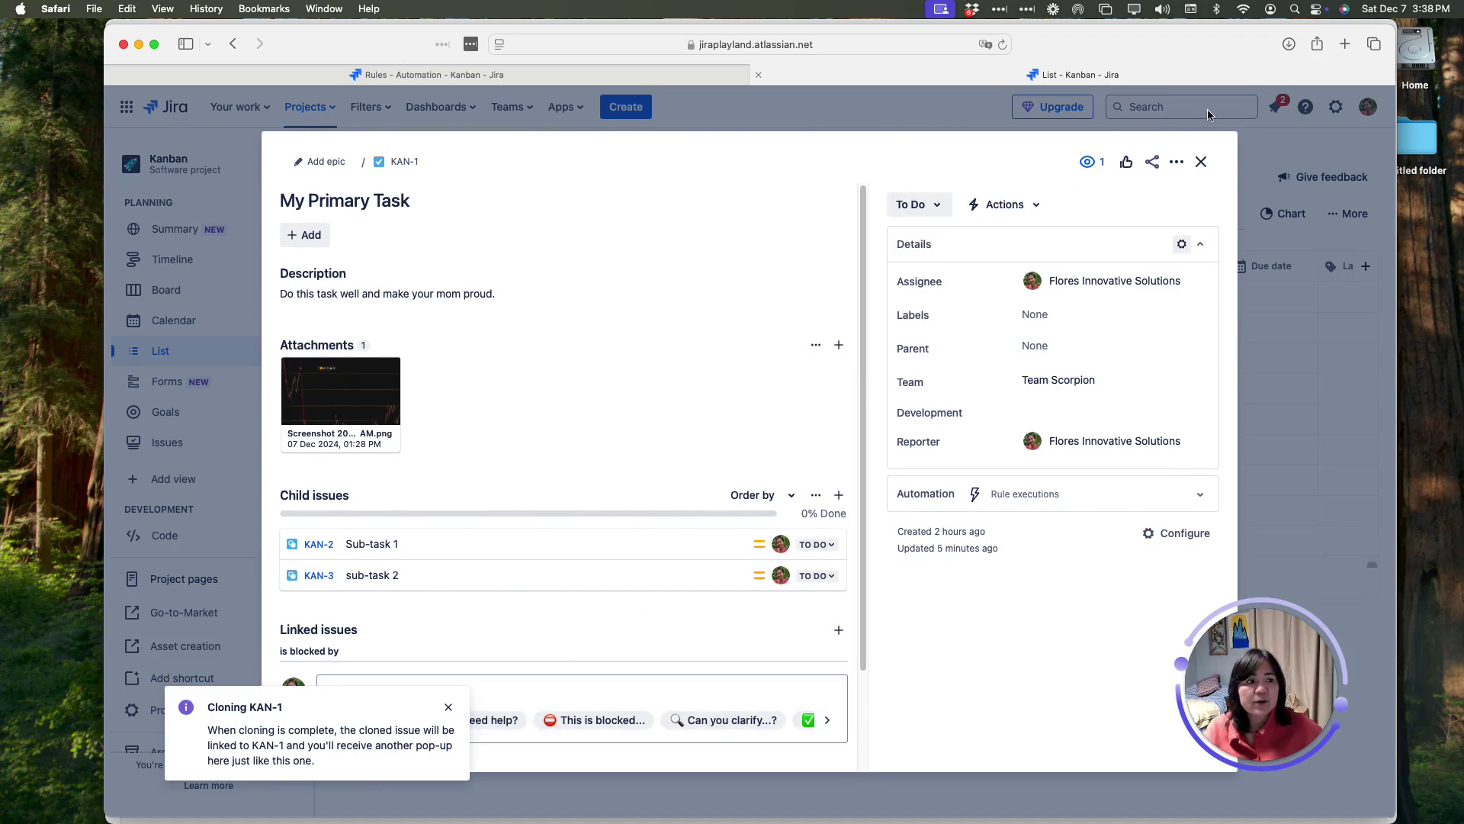
Return to the issue list and expand KAN-22 to check its cloned sub-tasks
{"action": "key", "text": "Escape"}
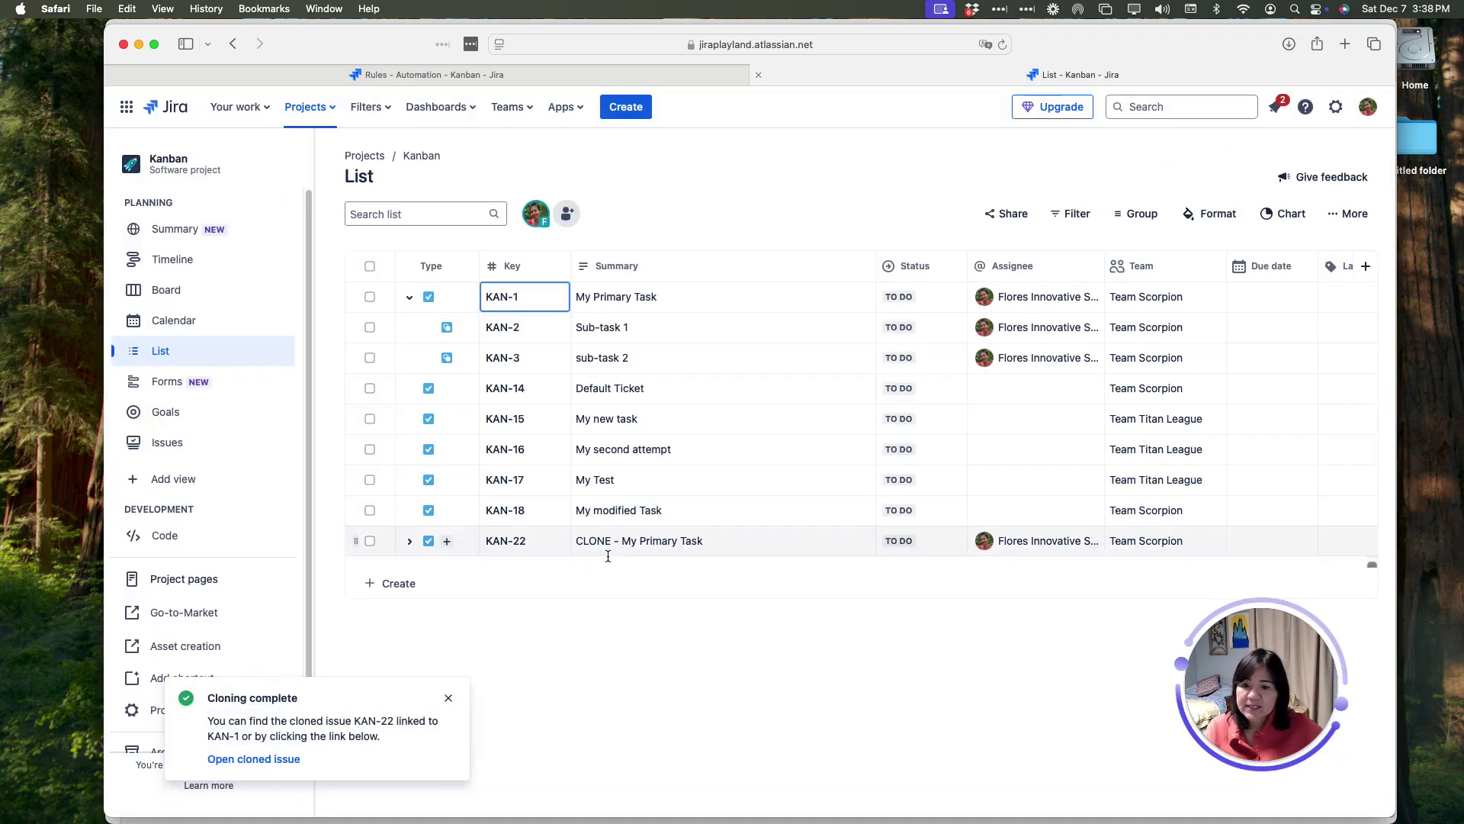
{"action": "left_click", "coordinate": [409, 543]}
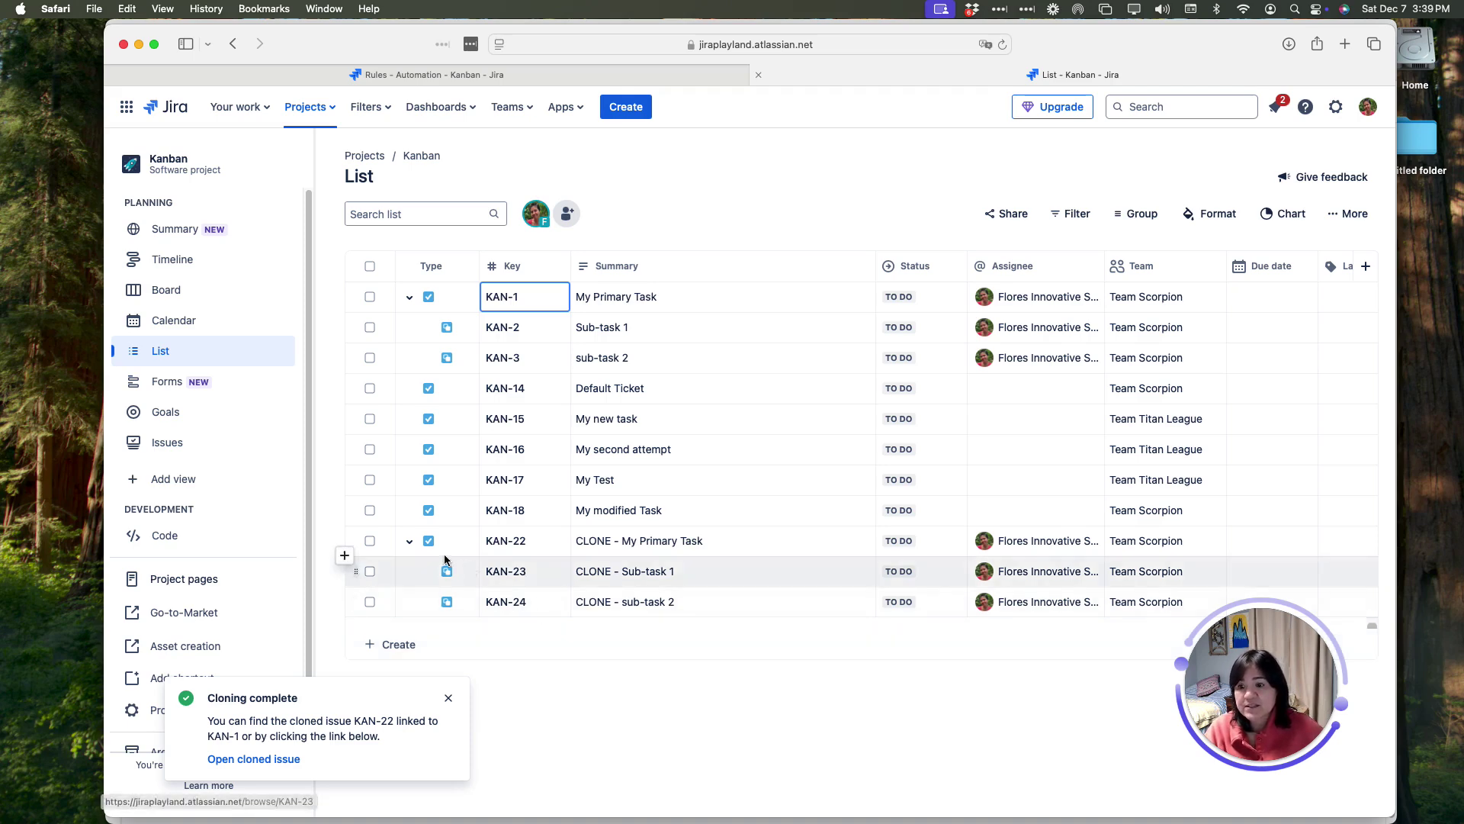
{"action": "left_click", "coordinate": [409, 542]}
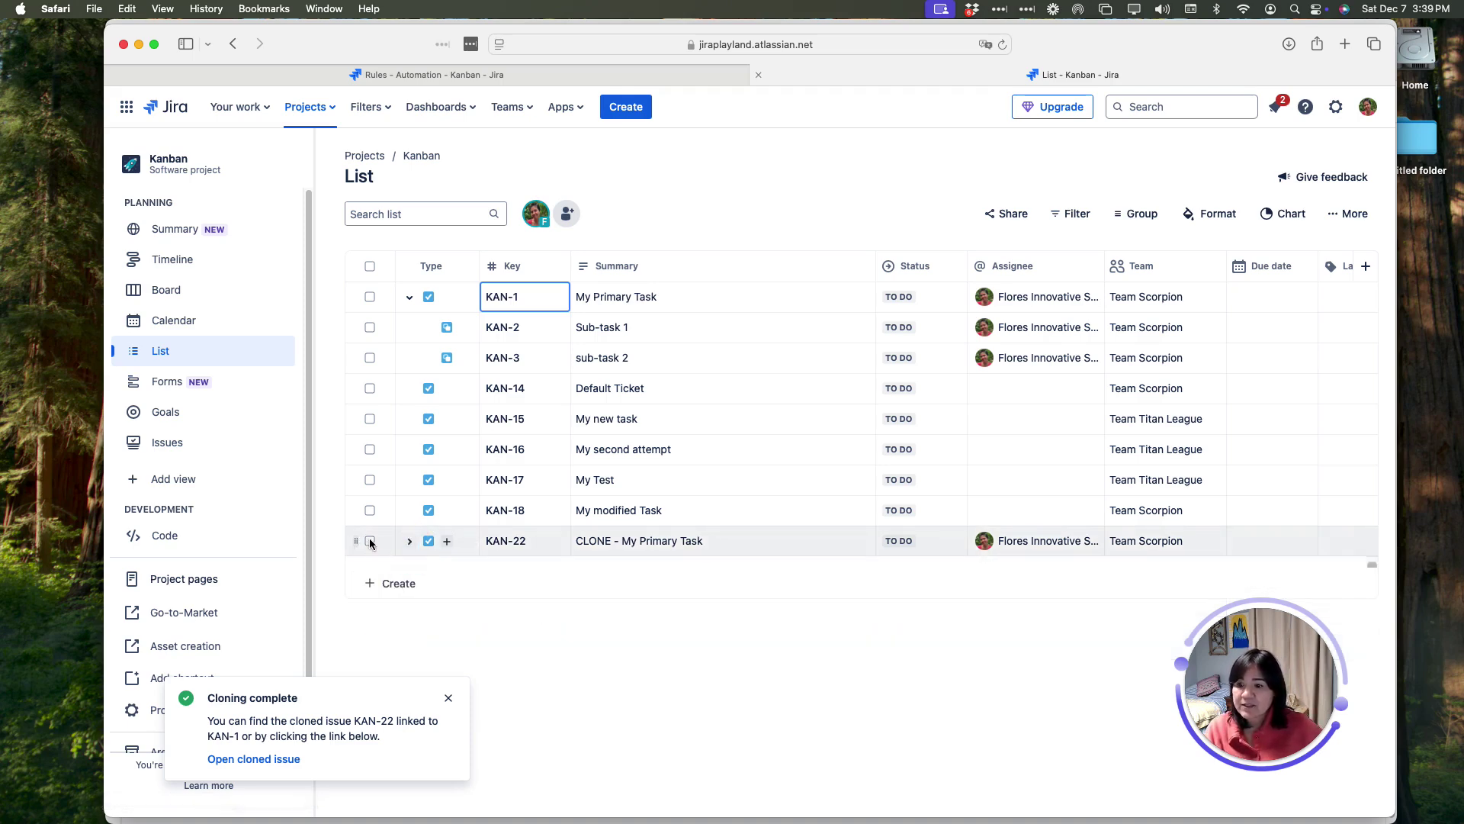
Select the KAN-22 clone and delete it, confirming the deletion
{"action": "left_click", "coordinate": [370, 541]}
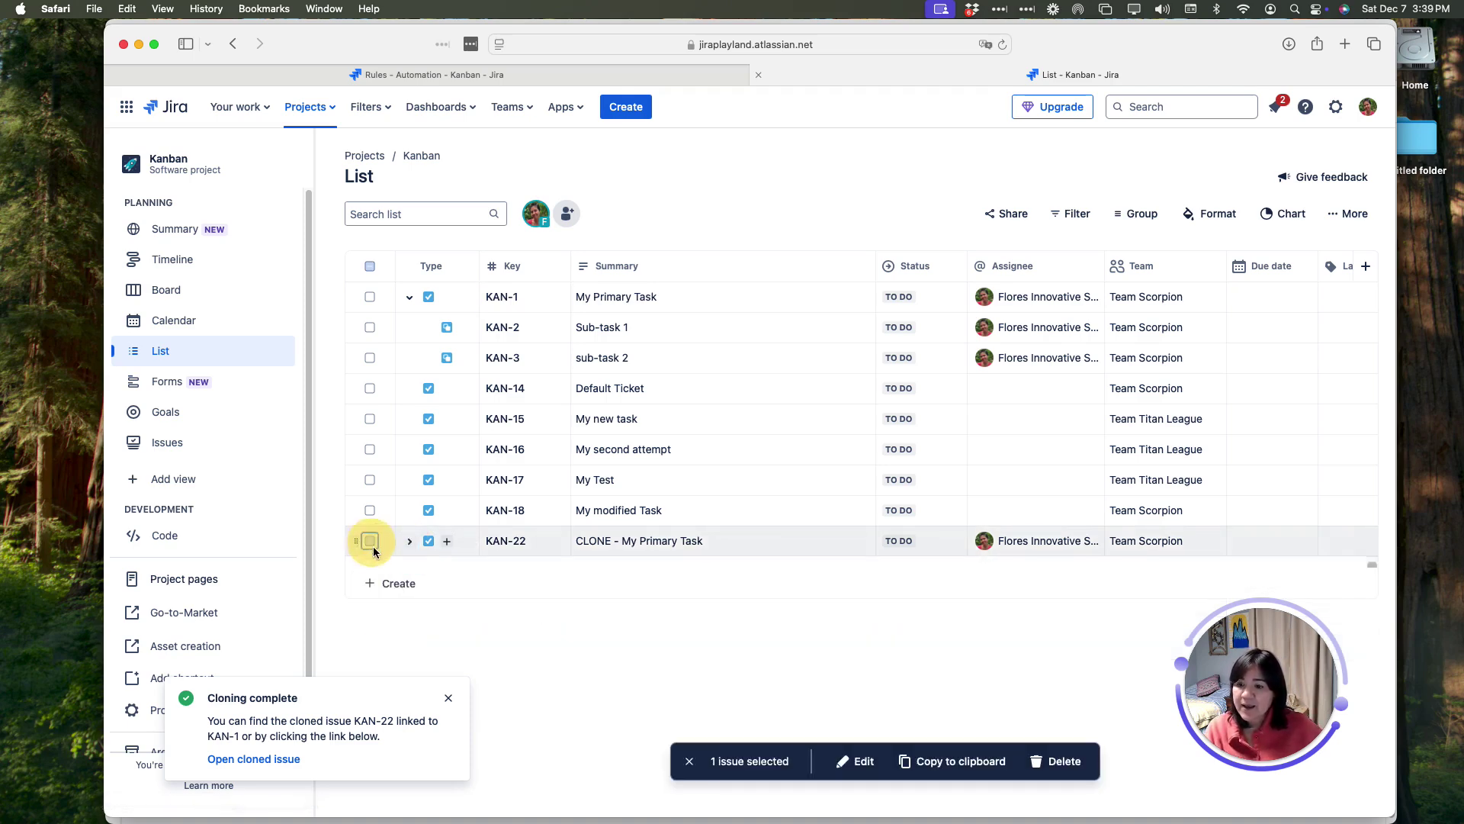
{"action": "left_click", "coordinate": [1061, 761]}
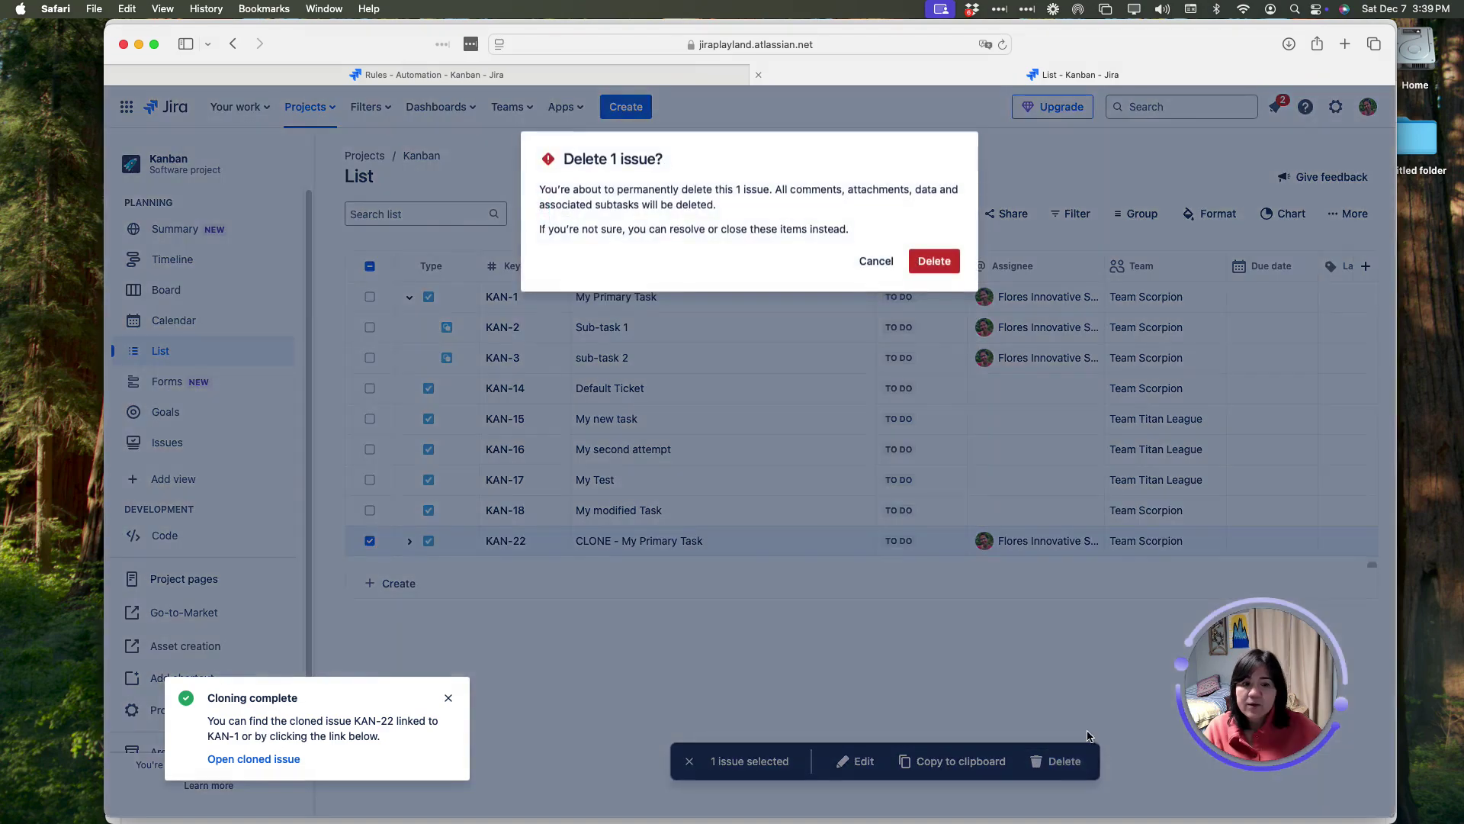
{"action": "left_click", "coordinate": [935, 261]}
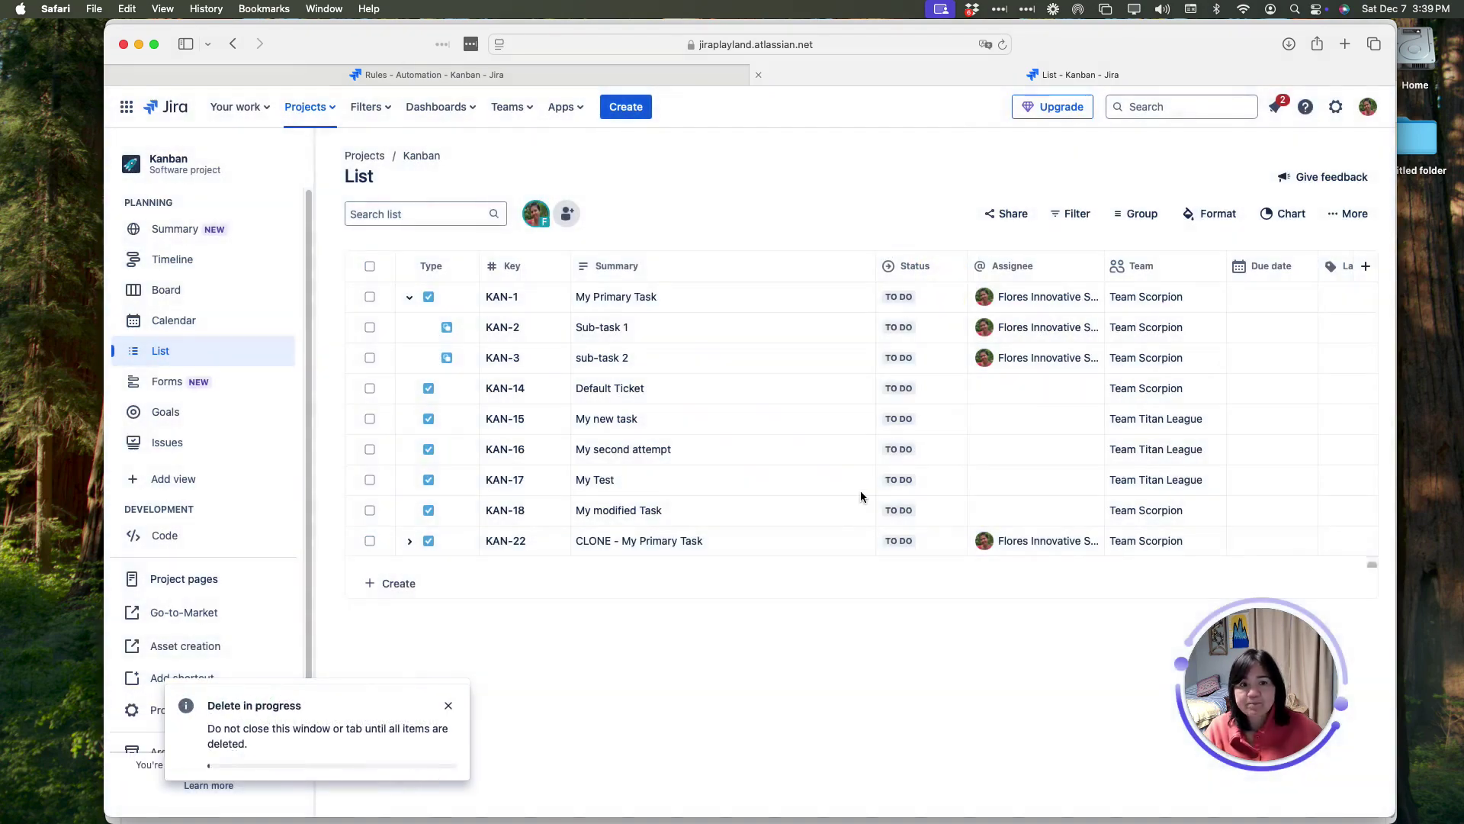
Run the 'Clone Issue and Sub-tasks' automation from KAN-1's Actions menu
{"action": "left_click", "coordinate": [503, 296]}
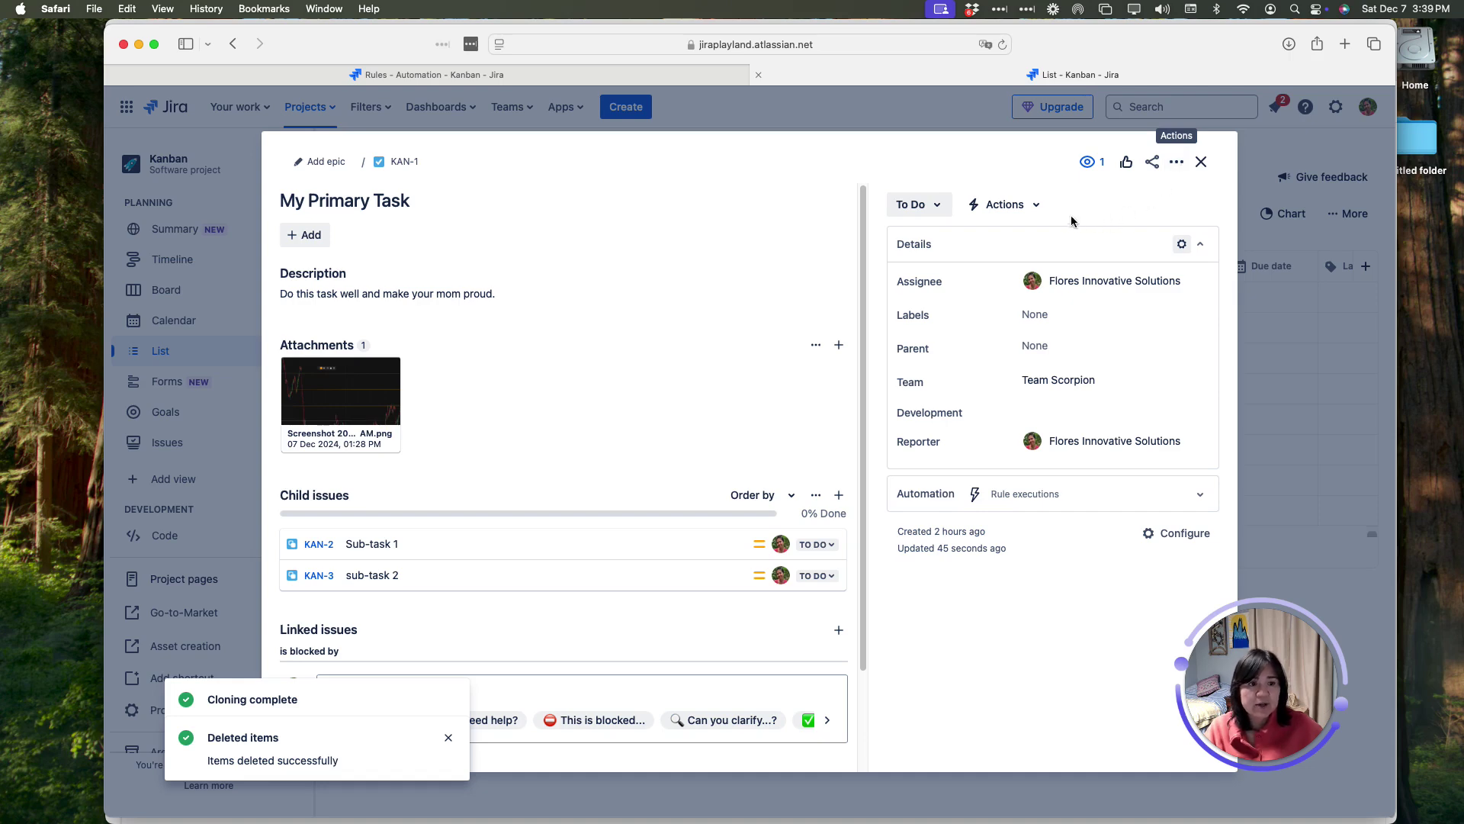
{"action": "left_click", "coordinate": [1035, 206]}
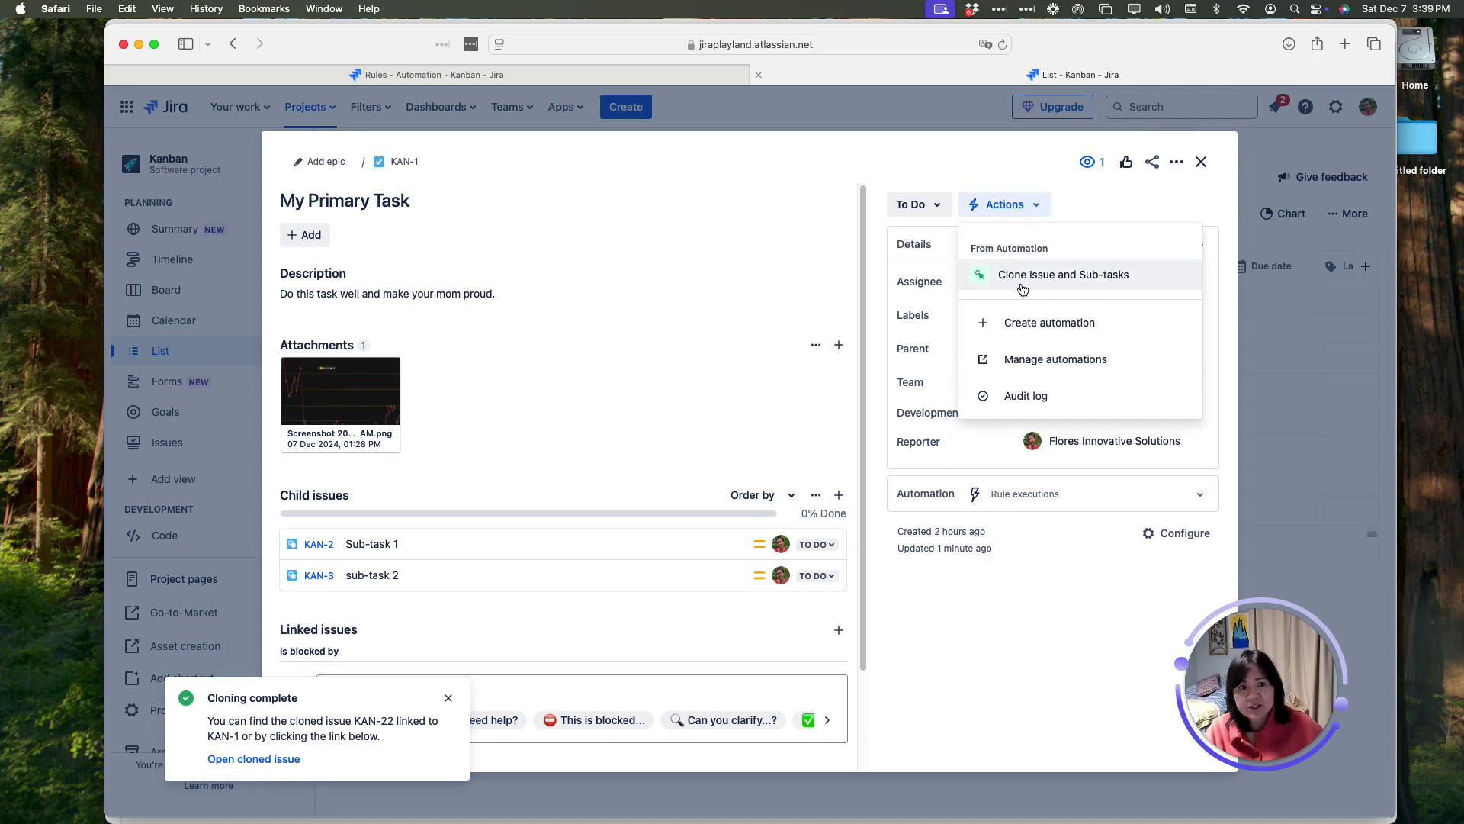
{"action": "left_click", "coordinate": [1088, 282]}
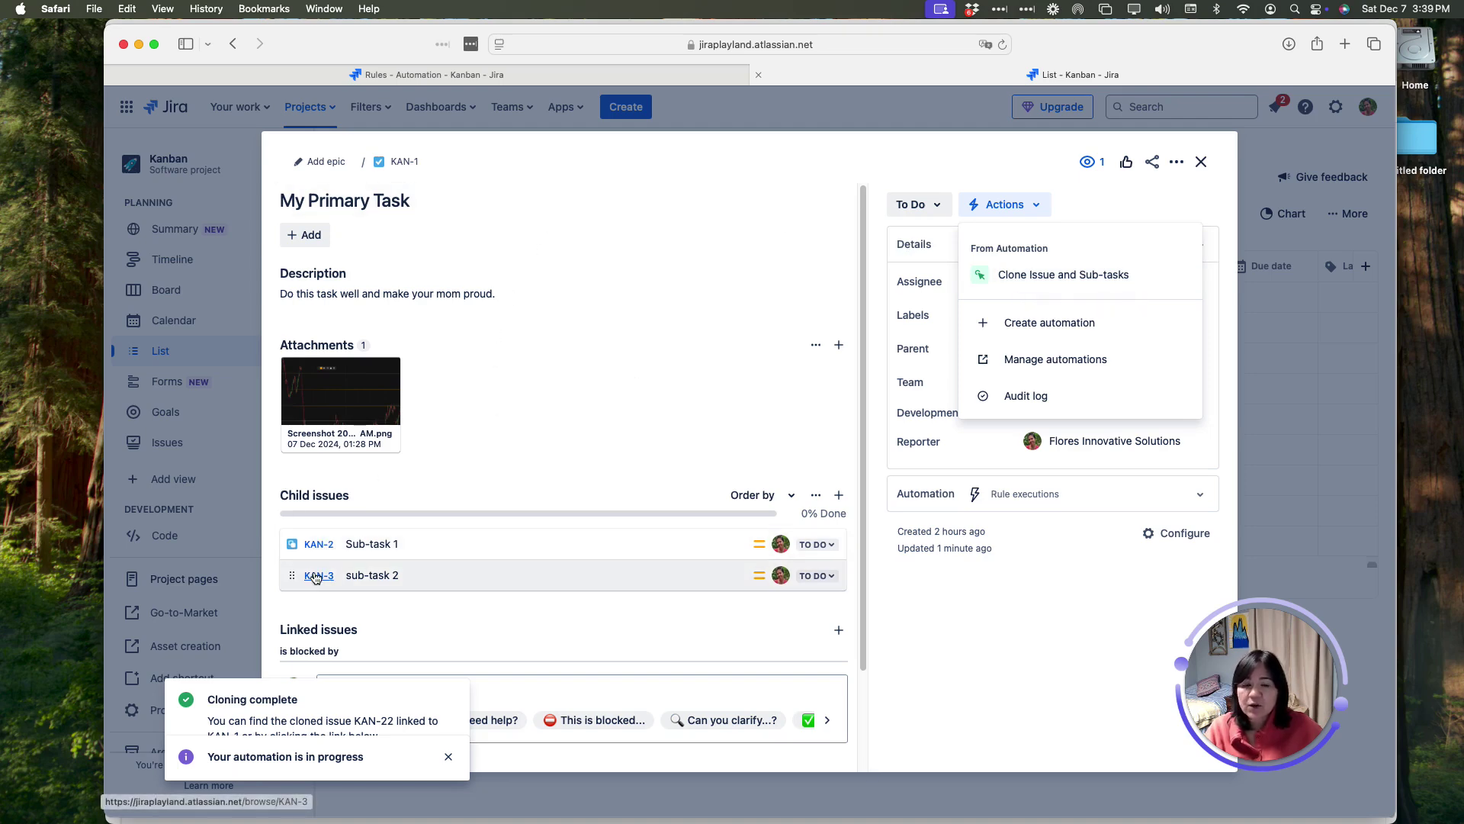
{"action": "mouse_move", "coordinate": [317, 577]}
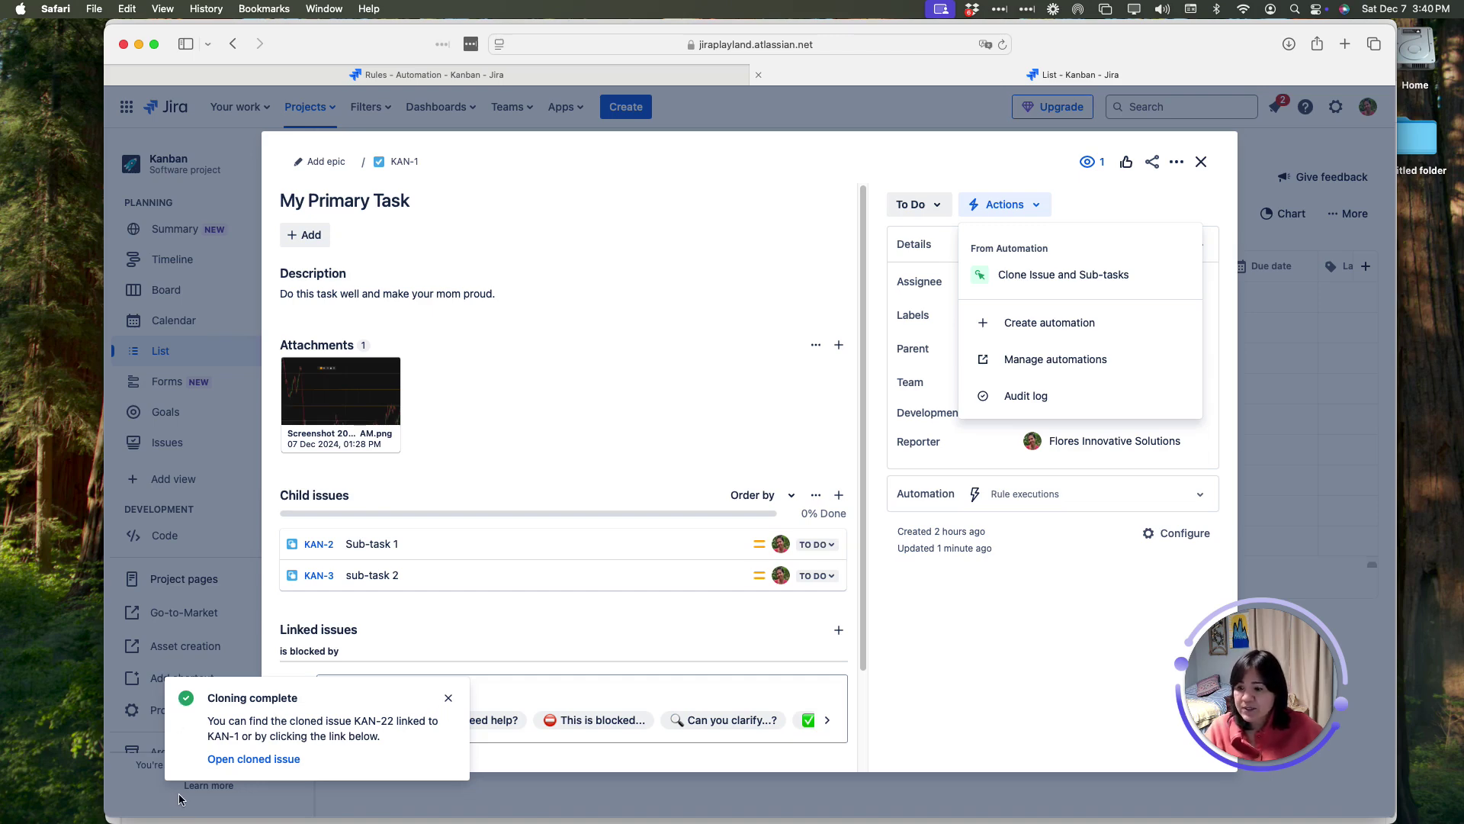
Close KAN-1 and the Cloning complete toast, then expand KAN-25 to see sub-tasks KAN-26 and KAN-27
{"action": "left_click", "coordinate": [1190, 172]}
{"action": "left_click", "coordinate": [1199, 164]}
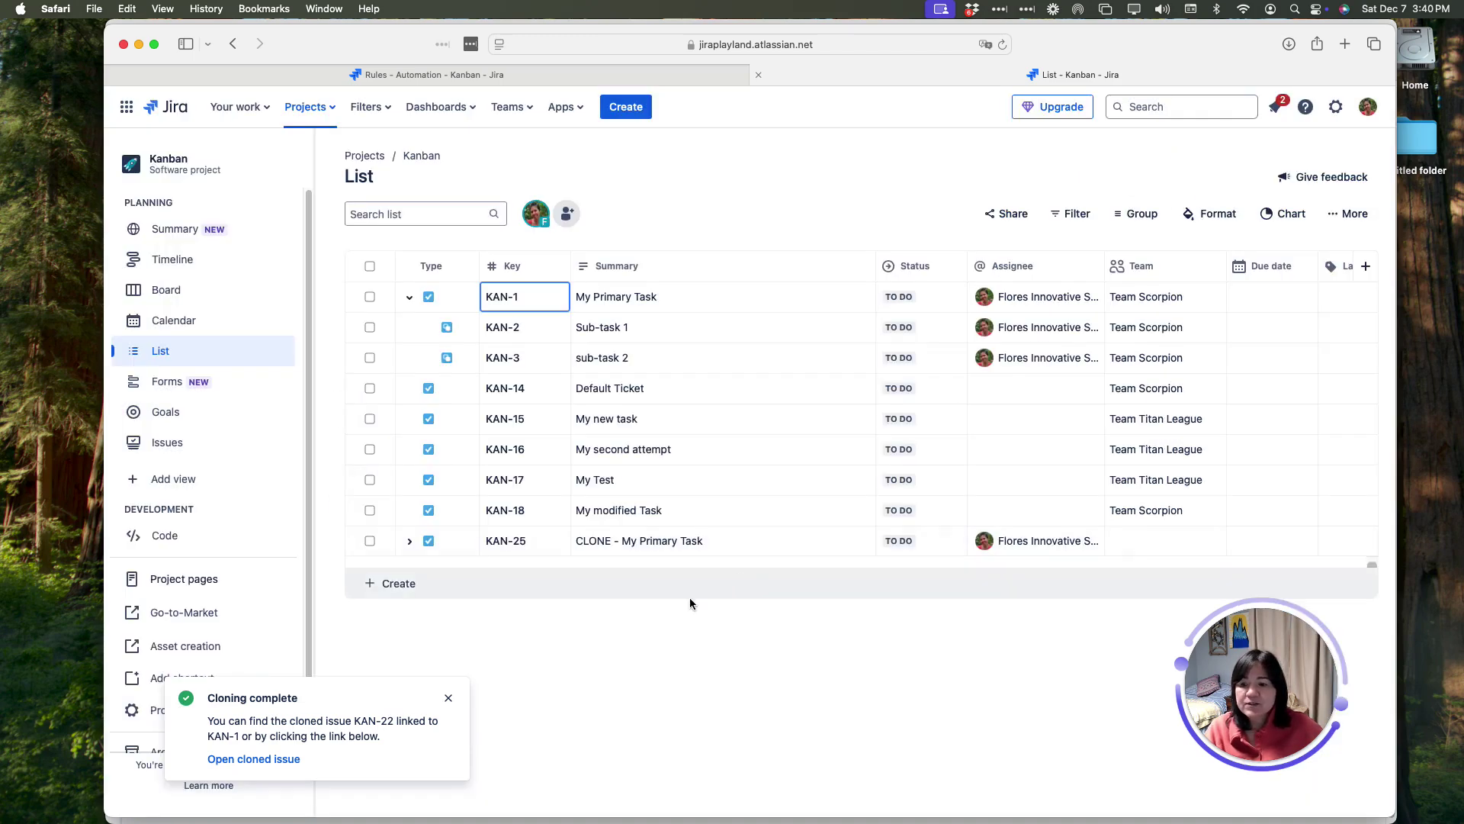
{"action": "left_click", "coordinate": [448, 698]}
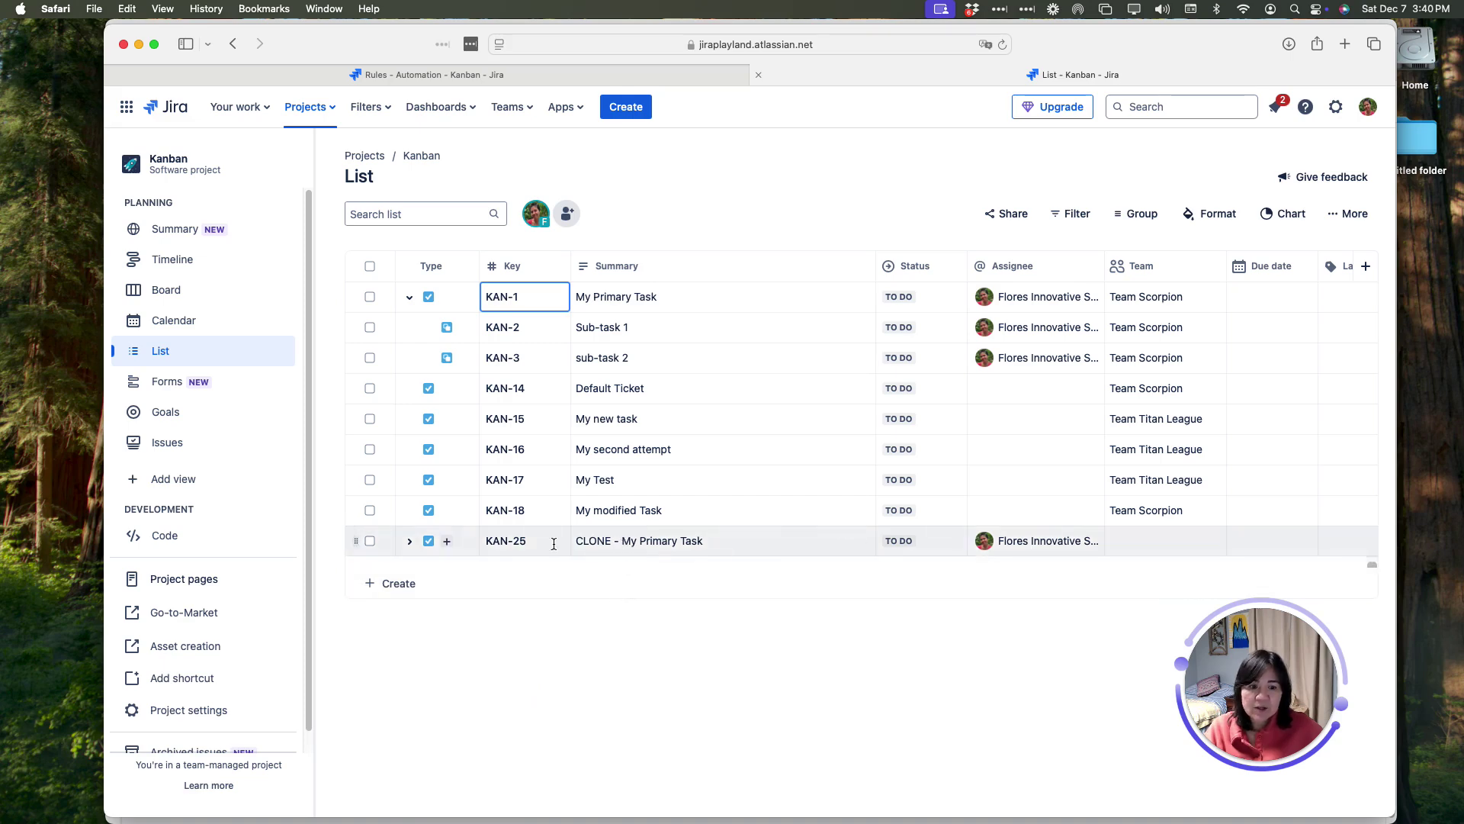
{"action": "left_click", "coordinate": [410, 541]}
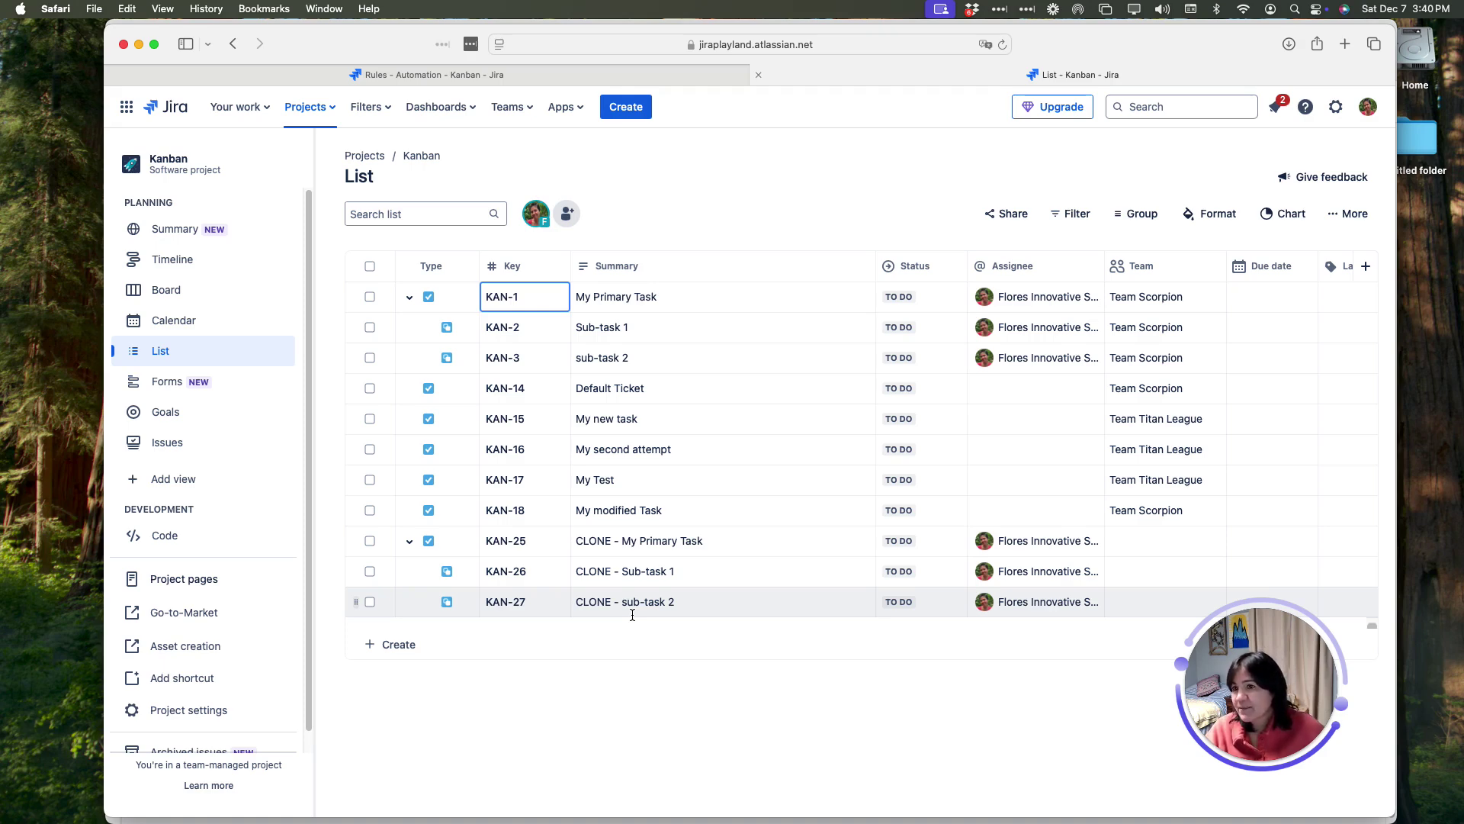
{"action": "left_click", "coordinate": [587, 70]}
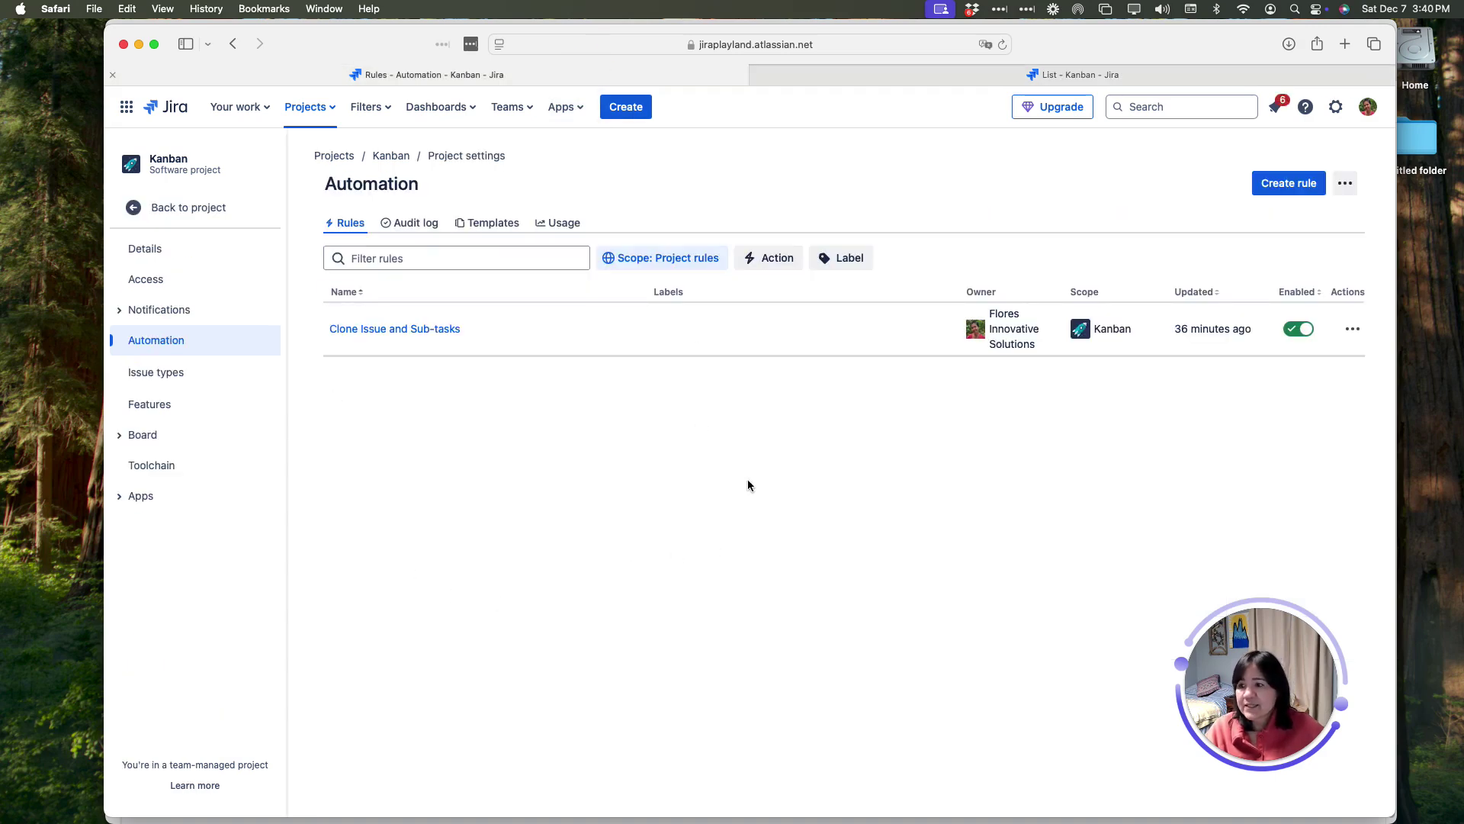
Go through Project settings > Automation and open the Clone Issue and Sub-tasks rule
{"action": "left_click", "coordinate": [172, 210]}
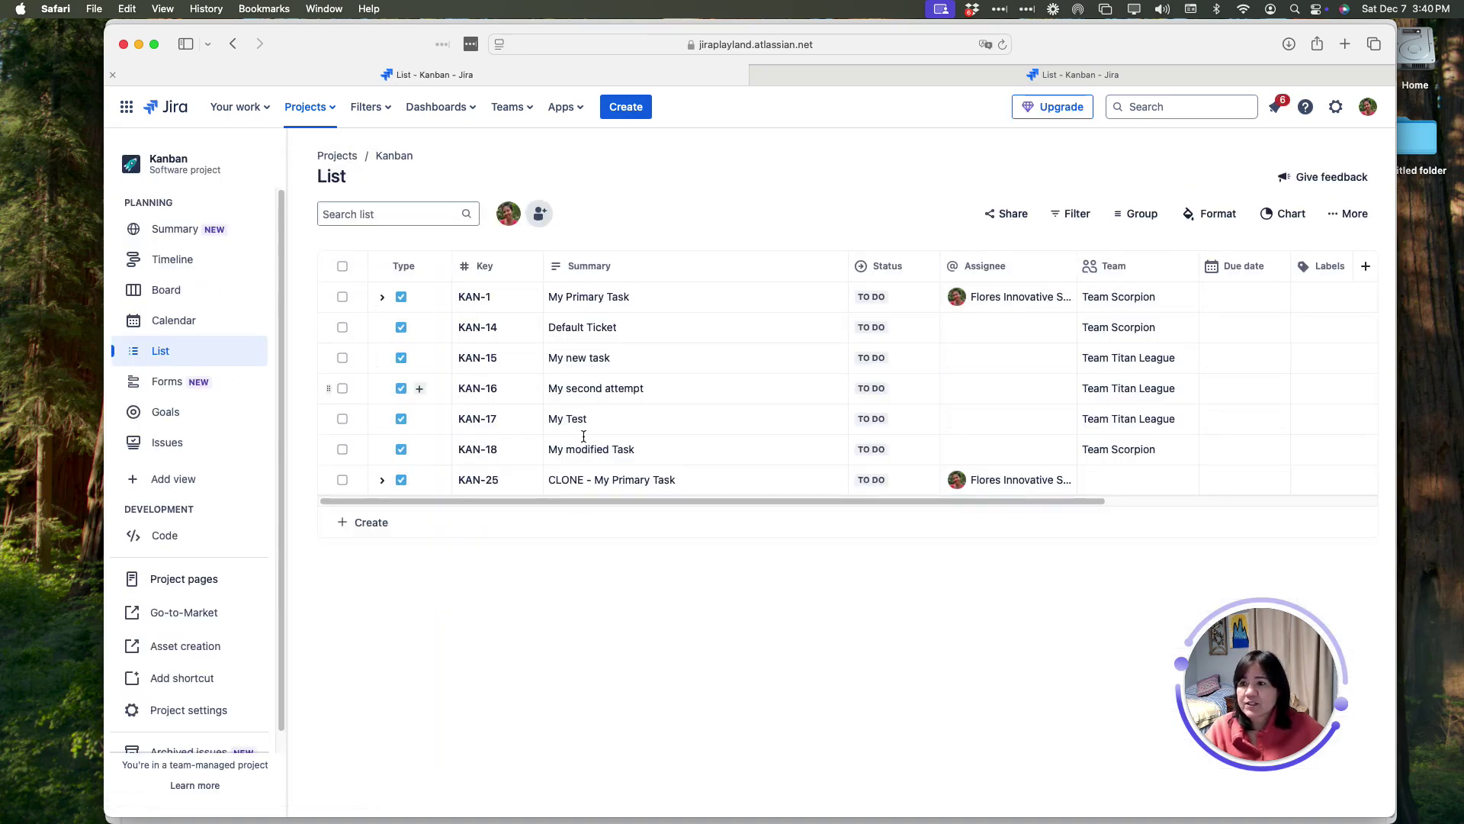
{"action": "left_click", "coordinate": [201, 719]}
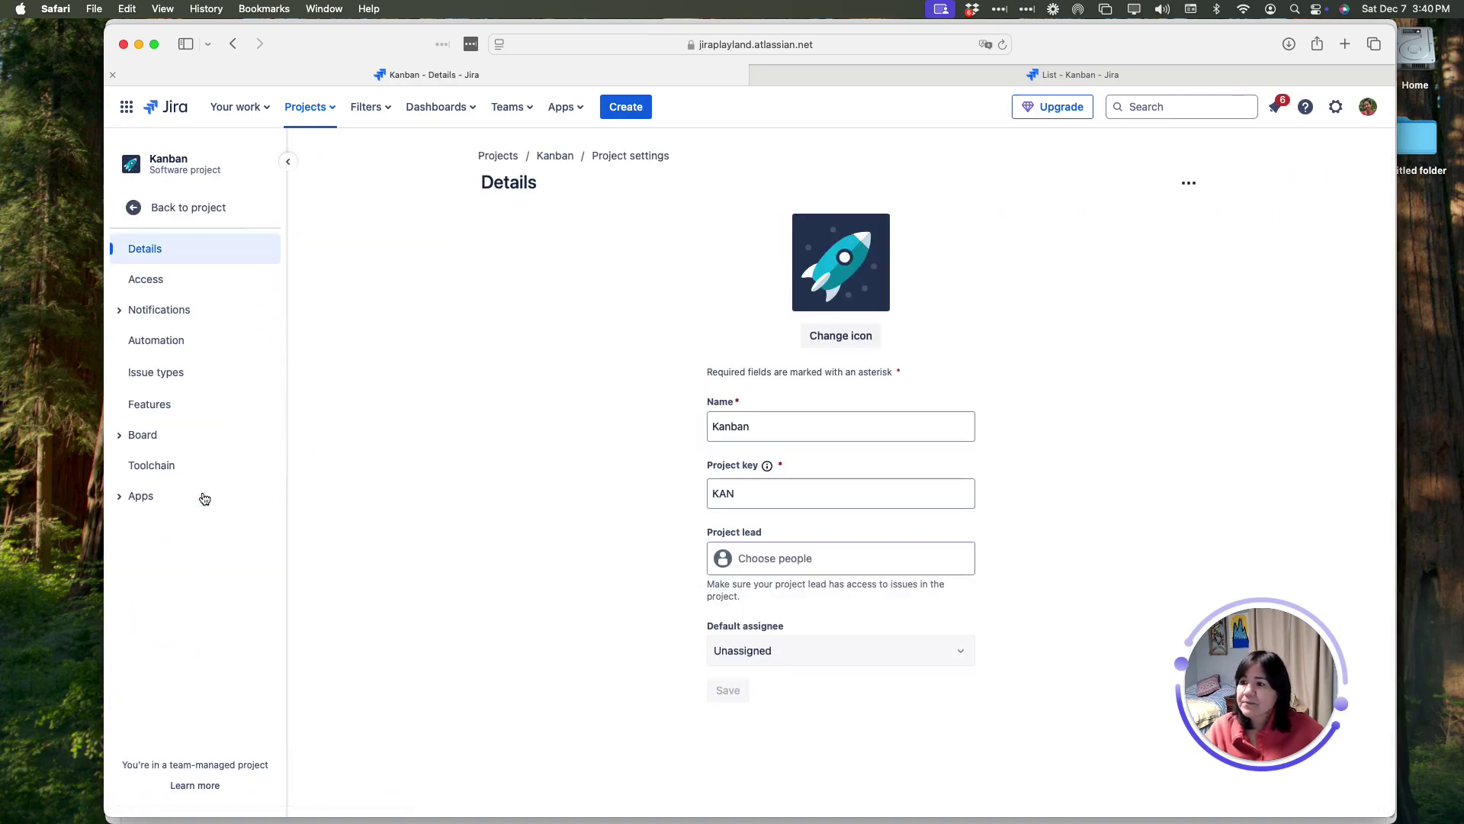
{"action": "left_click", "coordinate": [174, 356]}
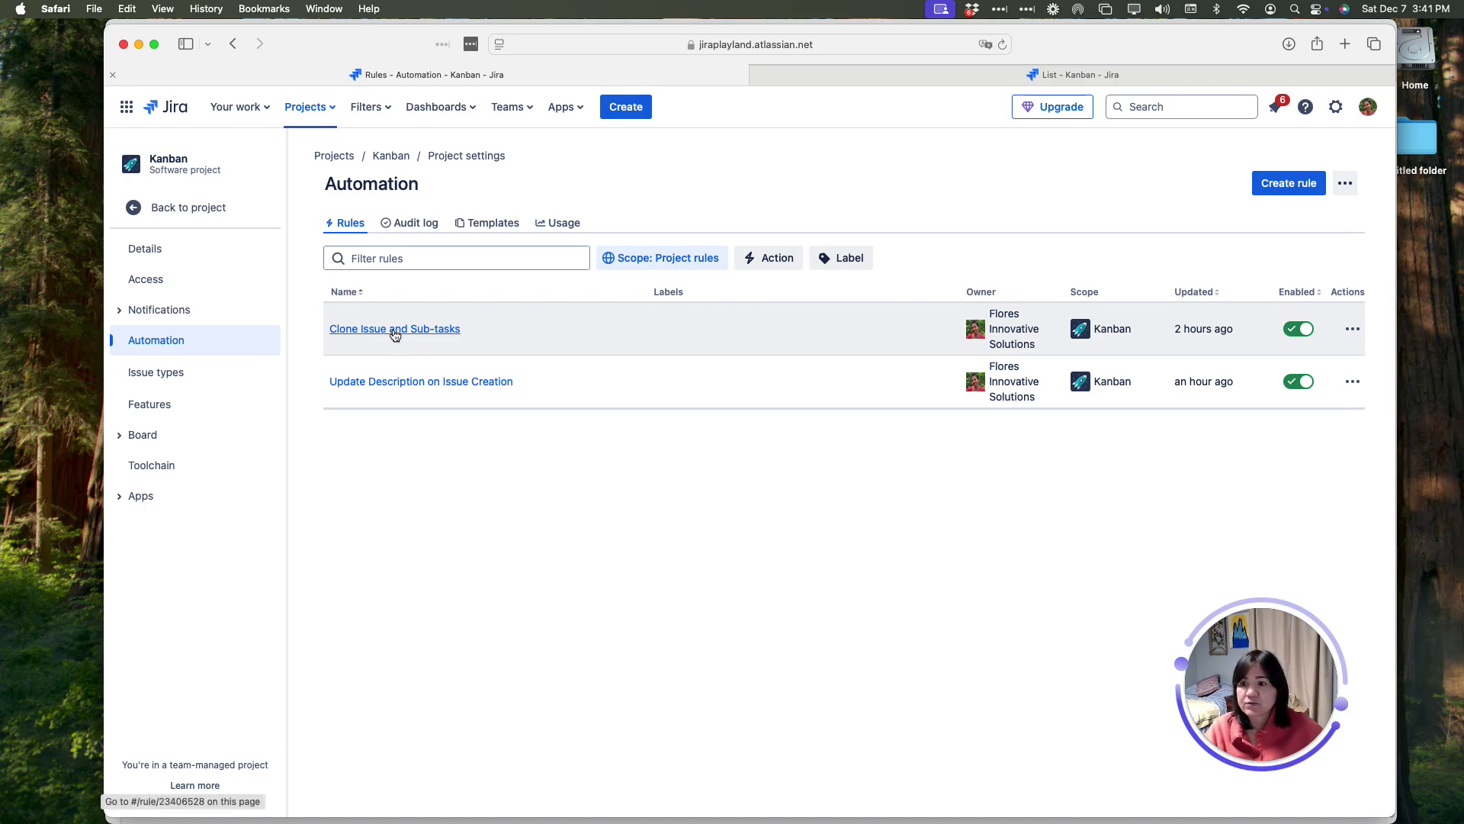
{"action": "left_click", "coordinate": [392, 328]}
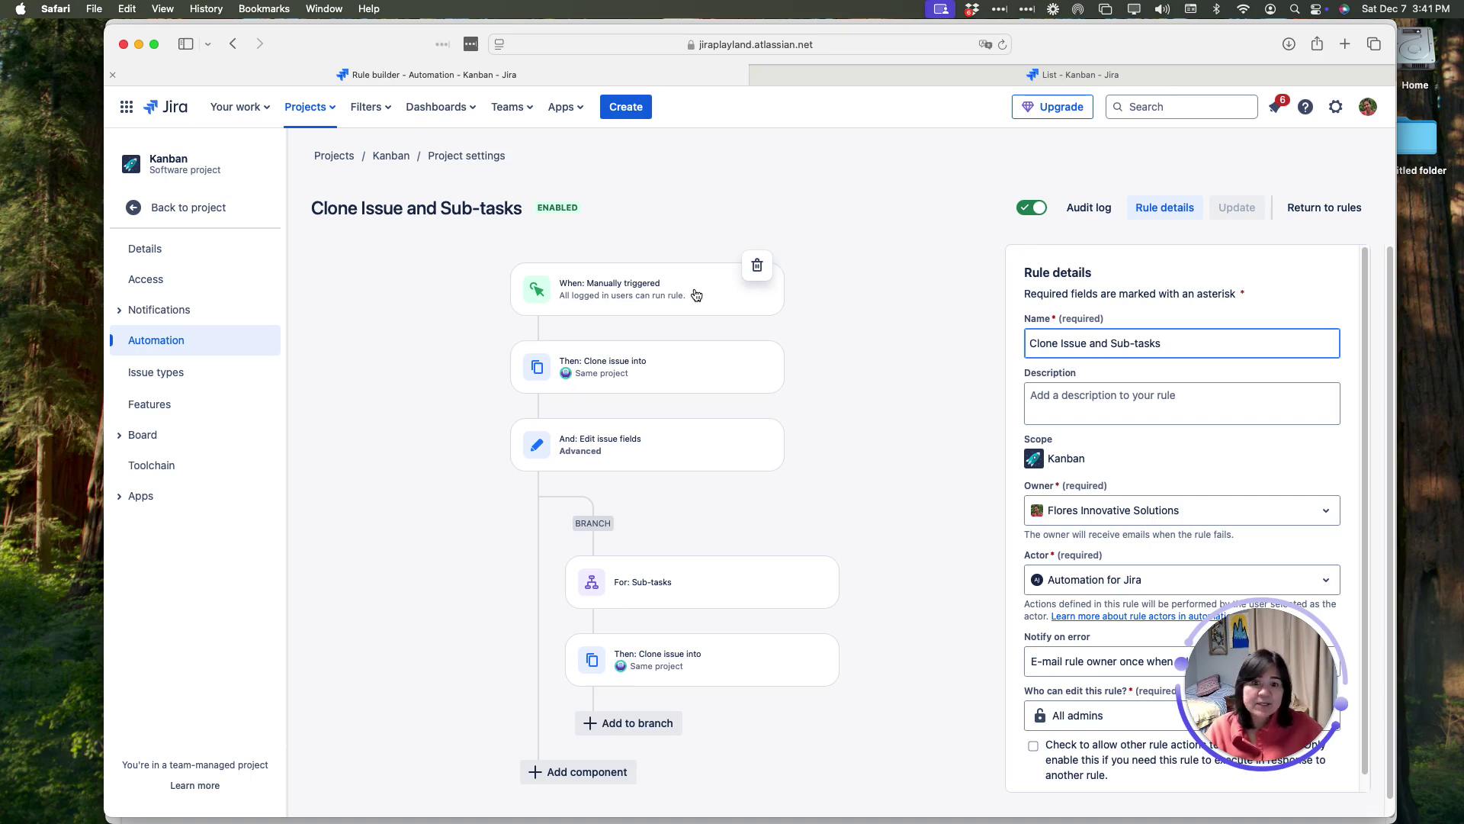
Reopen KAN-1 in the issue list tab and view its available automations
{"action": "left_click", "coordinate": [922, 79]}
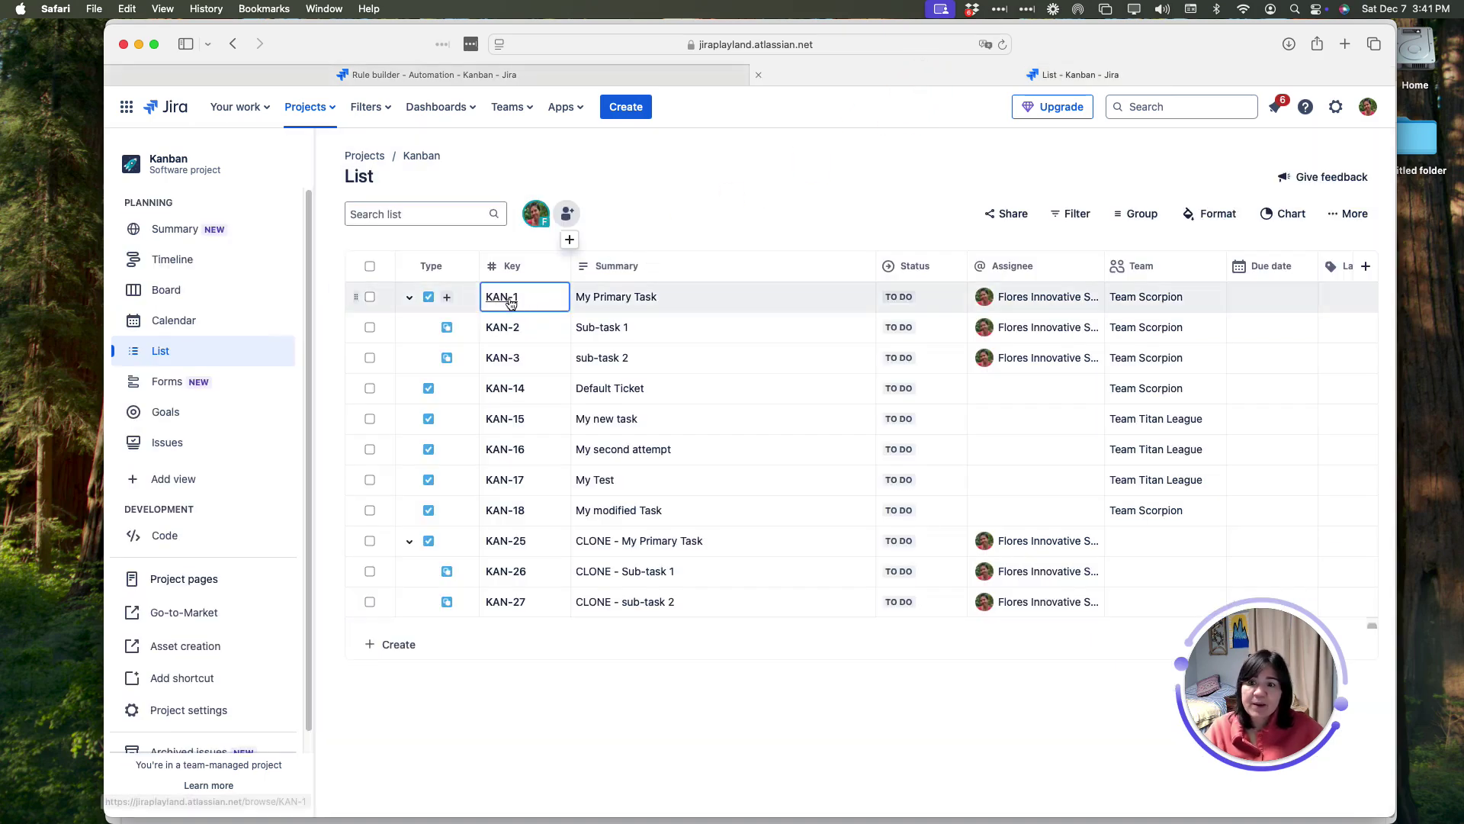
{"action": "left_click", "coordinate": [669, 311]}
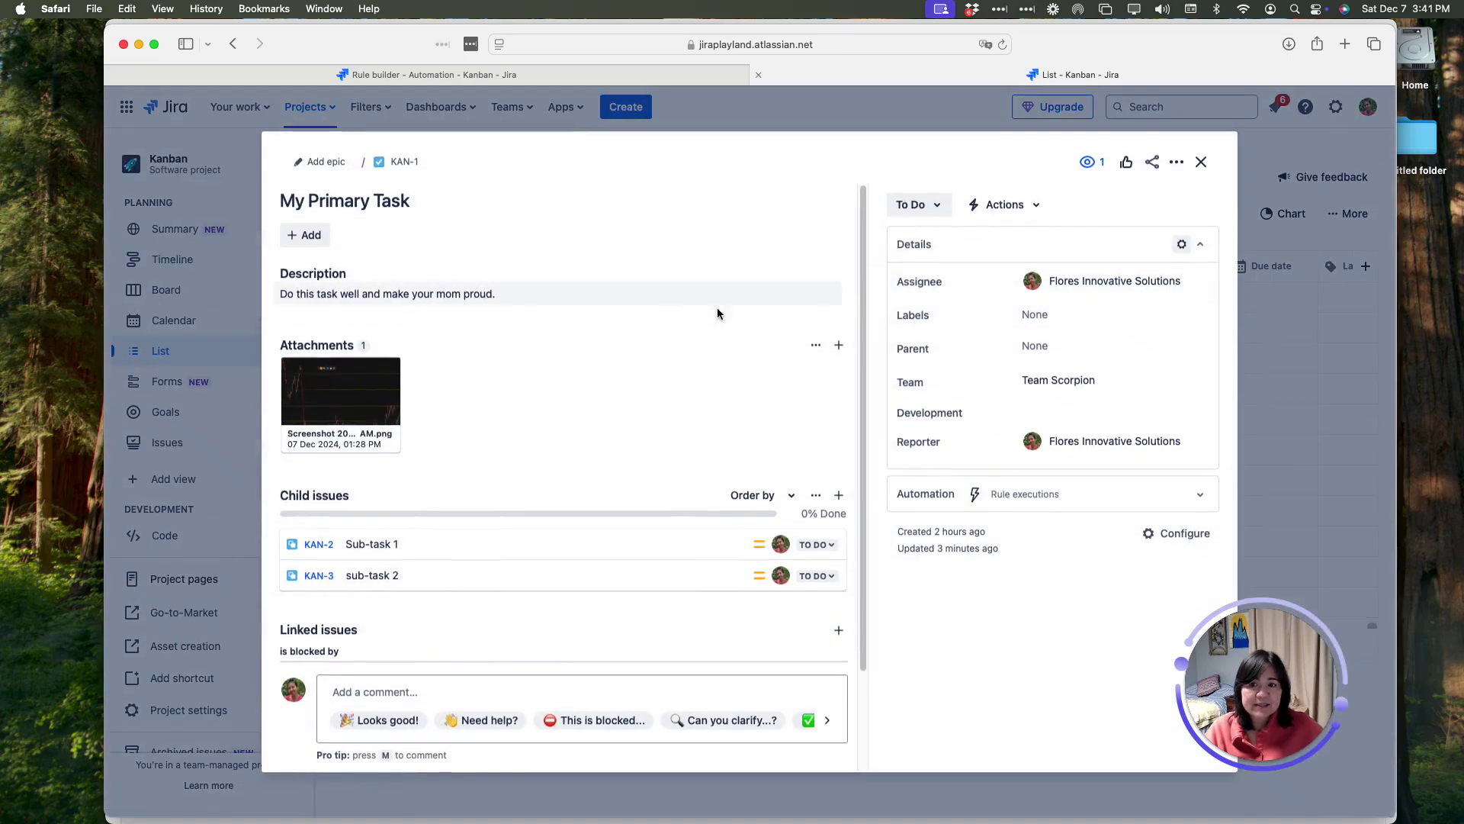
{"action": "left_click", "coordinate": [1014, 206]}
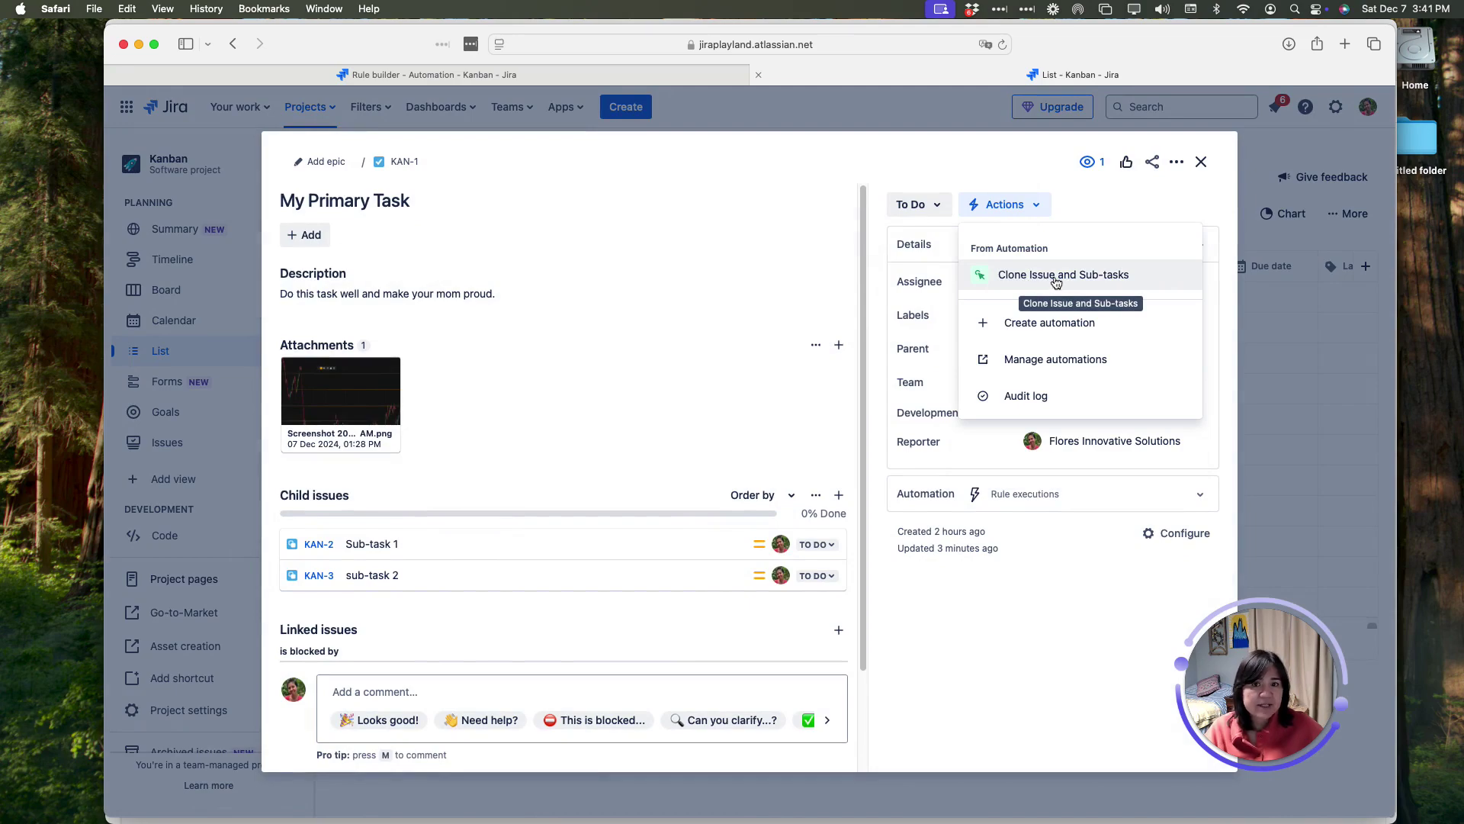
Compare the rule's clone step with KAN-1, then open the Edit issue fields step settings
{"action": "left_click", "coordinate": [583, 75]}
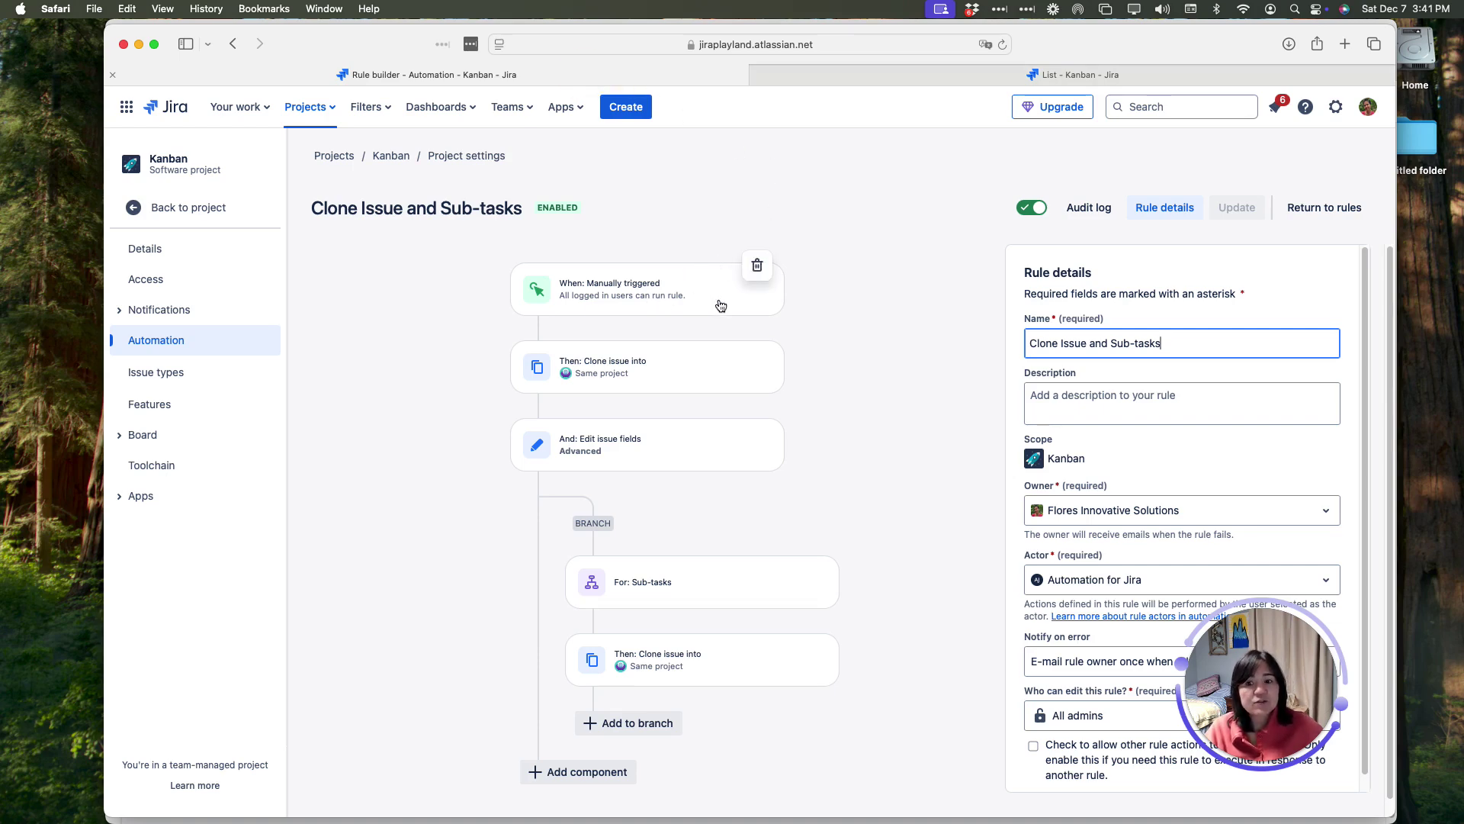
{"action": "left_click", "coordinate": [670, 369]}
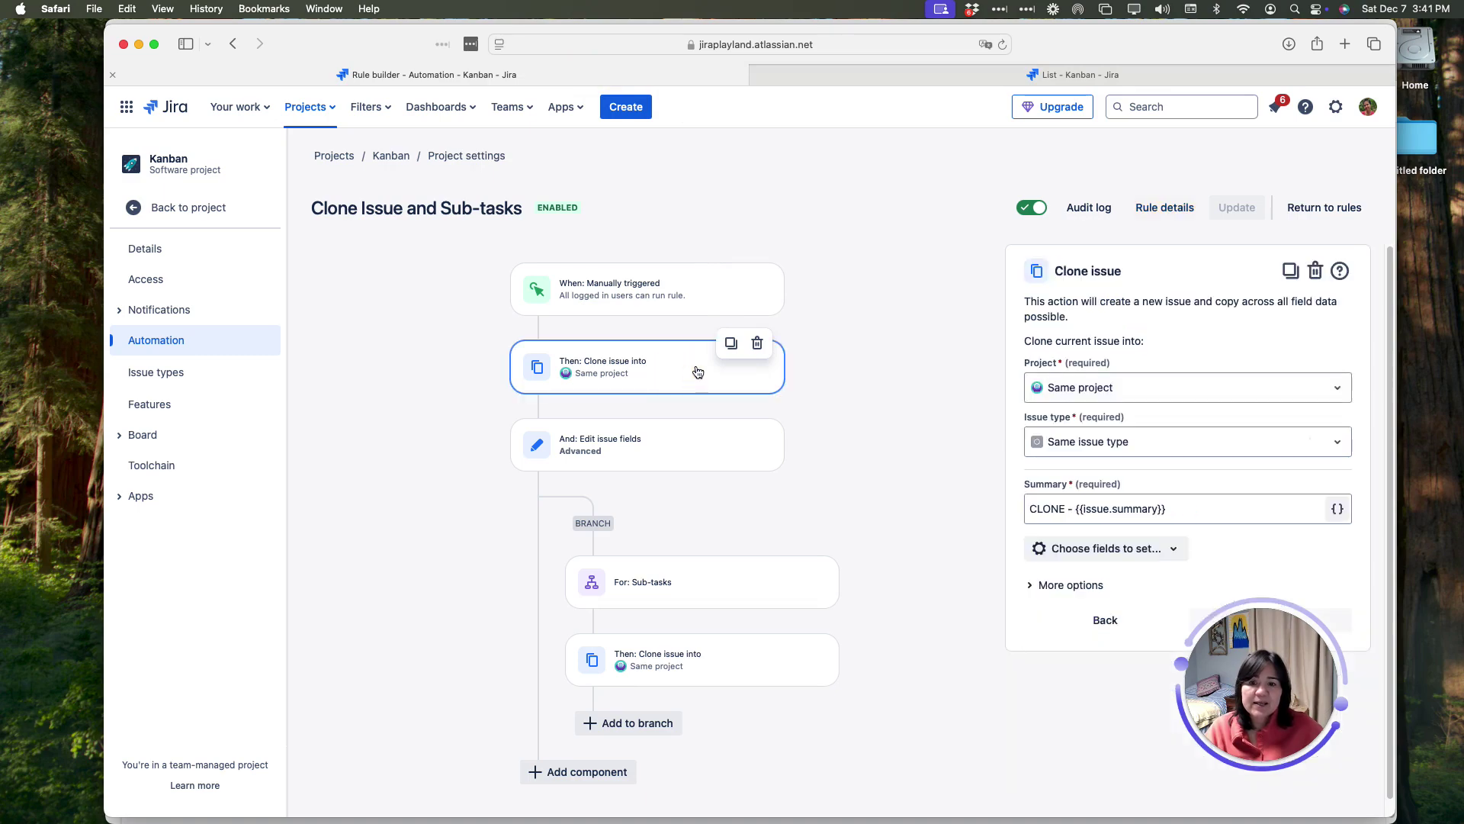
{"action": "left_click", "coordinate": [999, 79]}
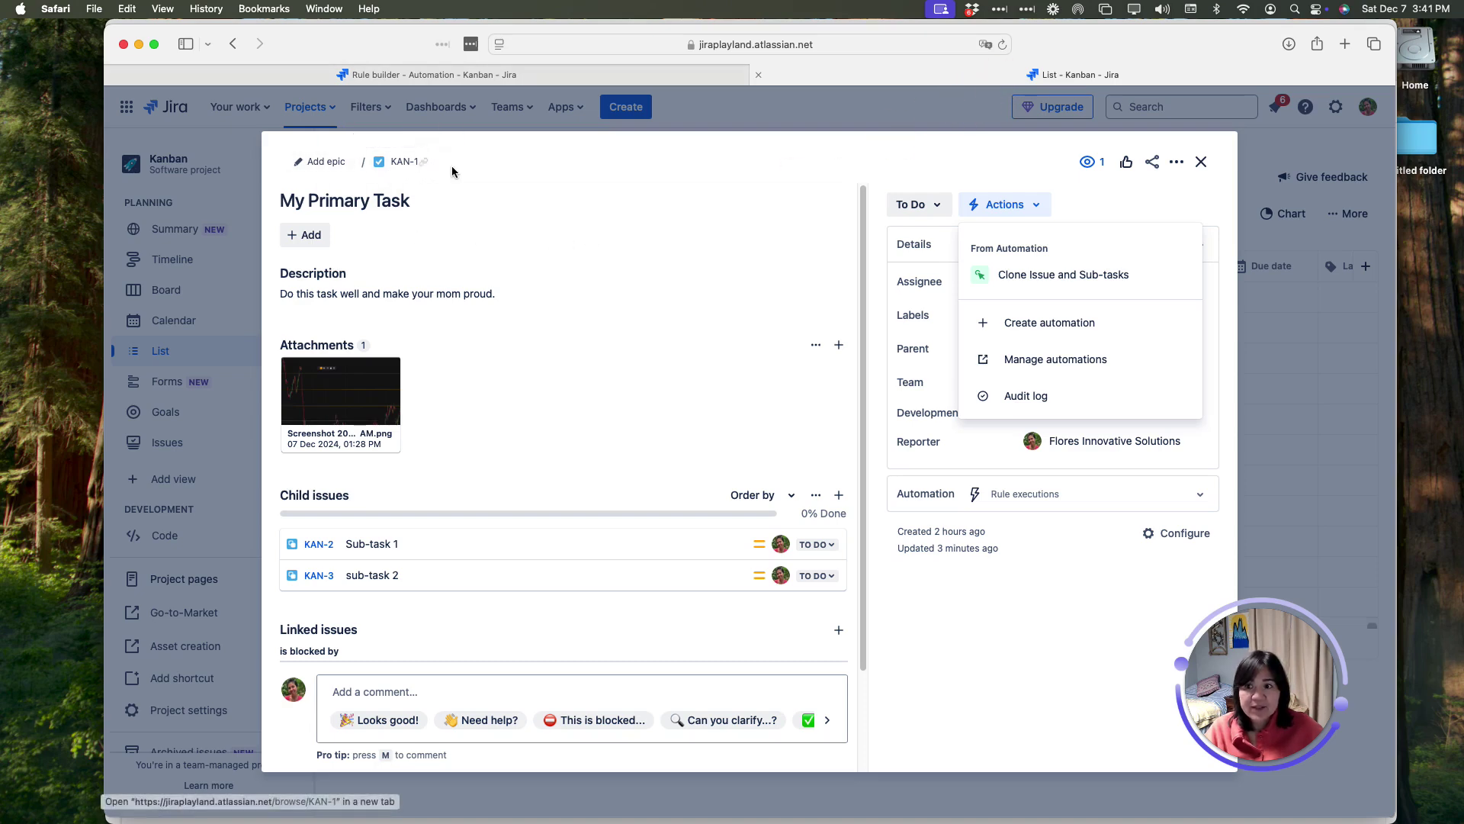
{"action": "left_click", "coordinate": [514, 74]}
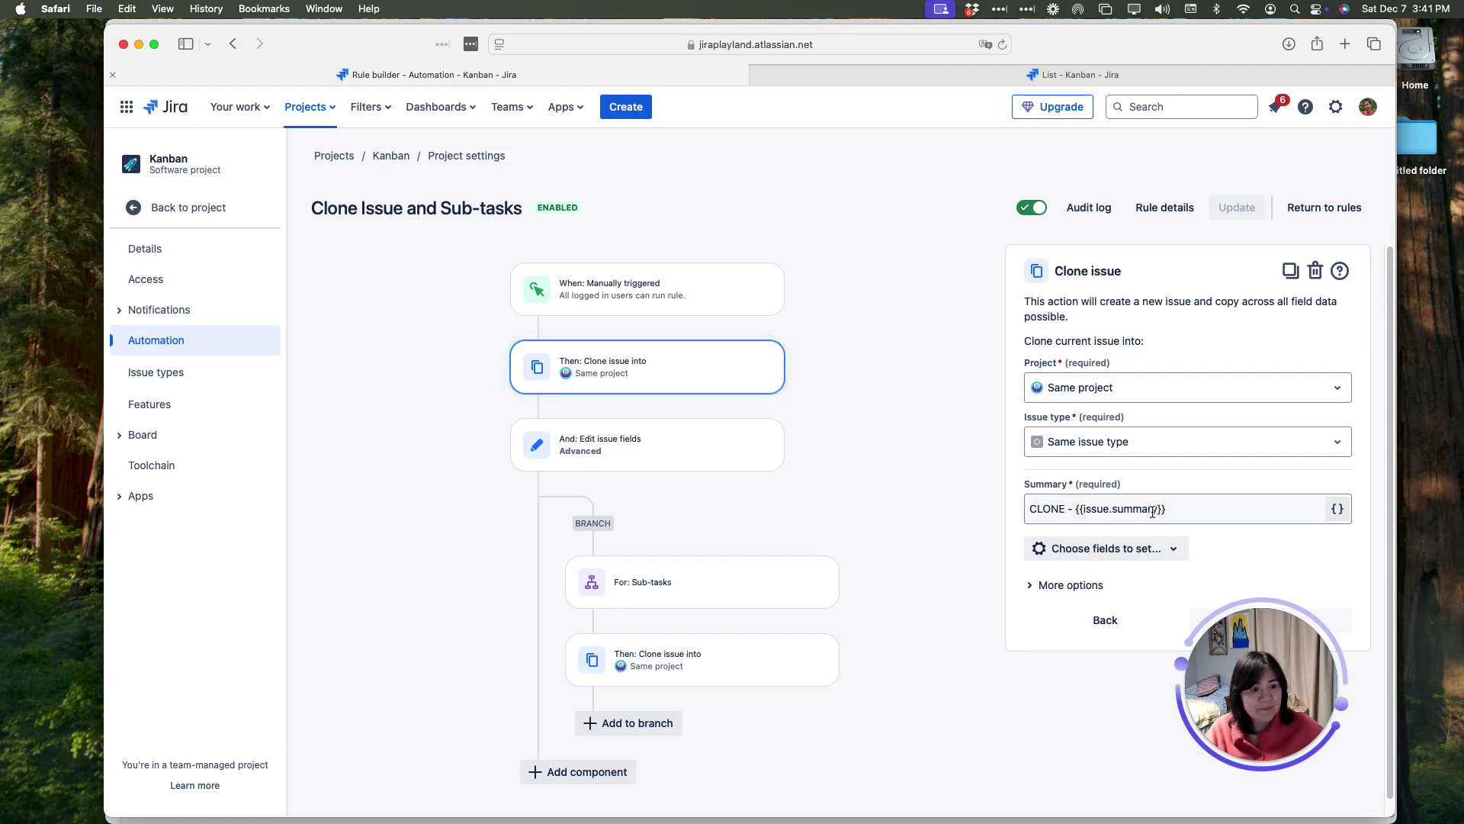
{"action": "left_click", "coordinate": [952, 75]}
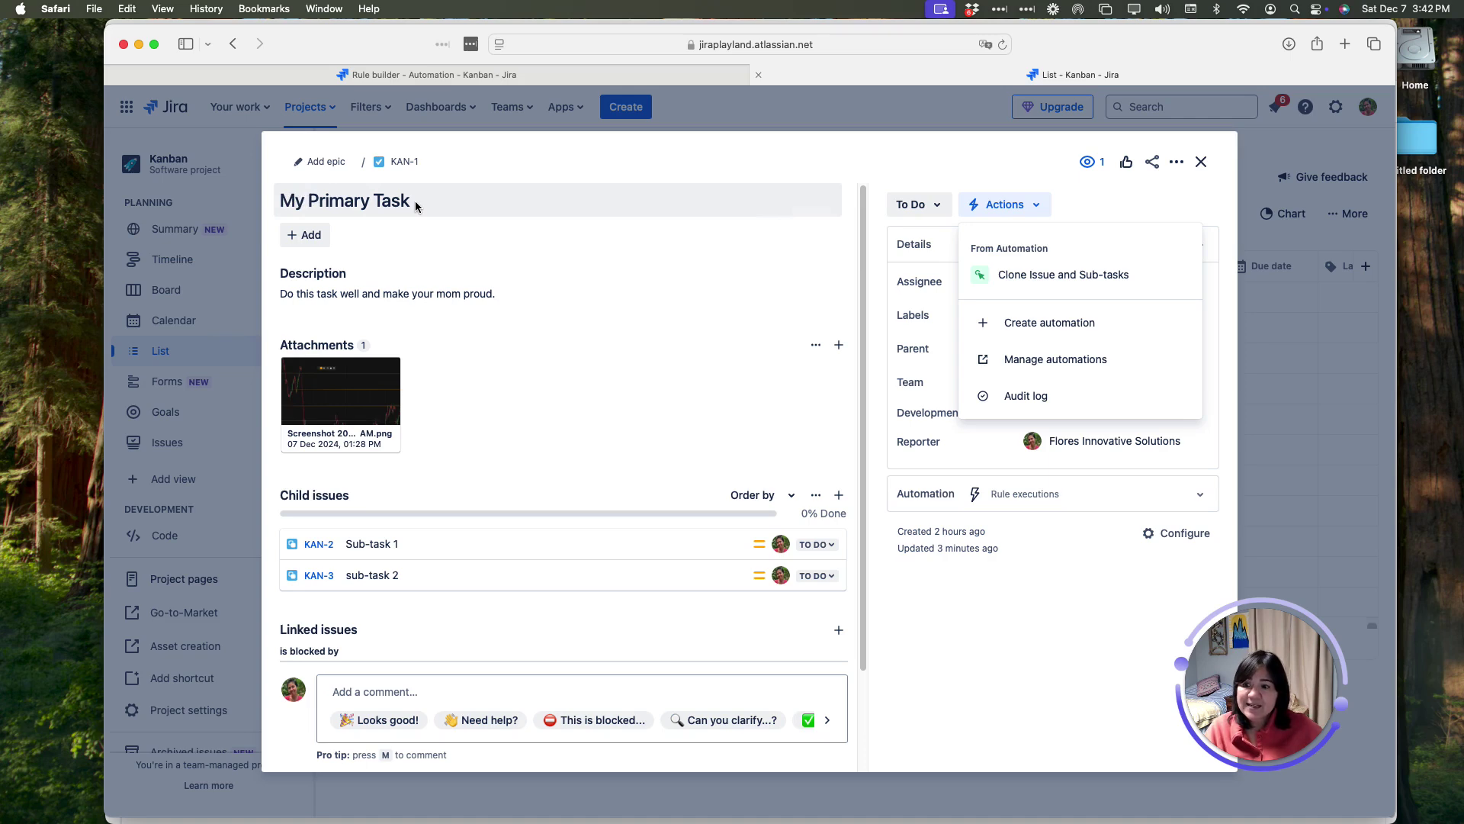
{"action": "left_click", "coordinate": [497, 74]}
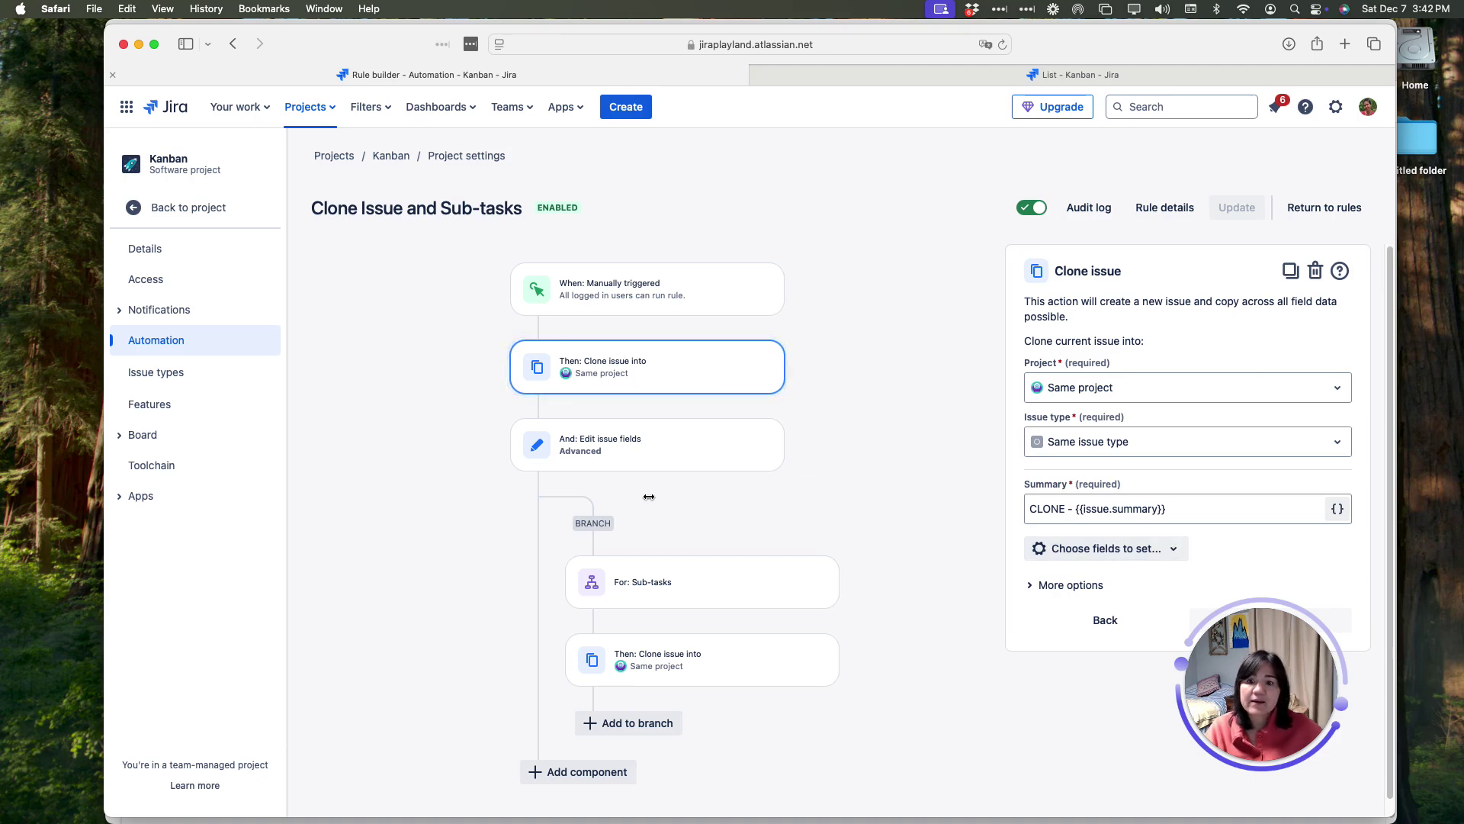
{"action": "left_click", "coordinate": [664, 464]}
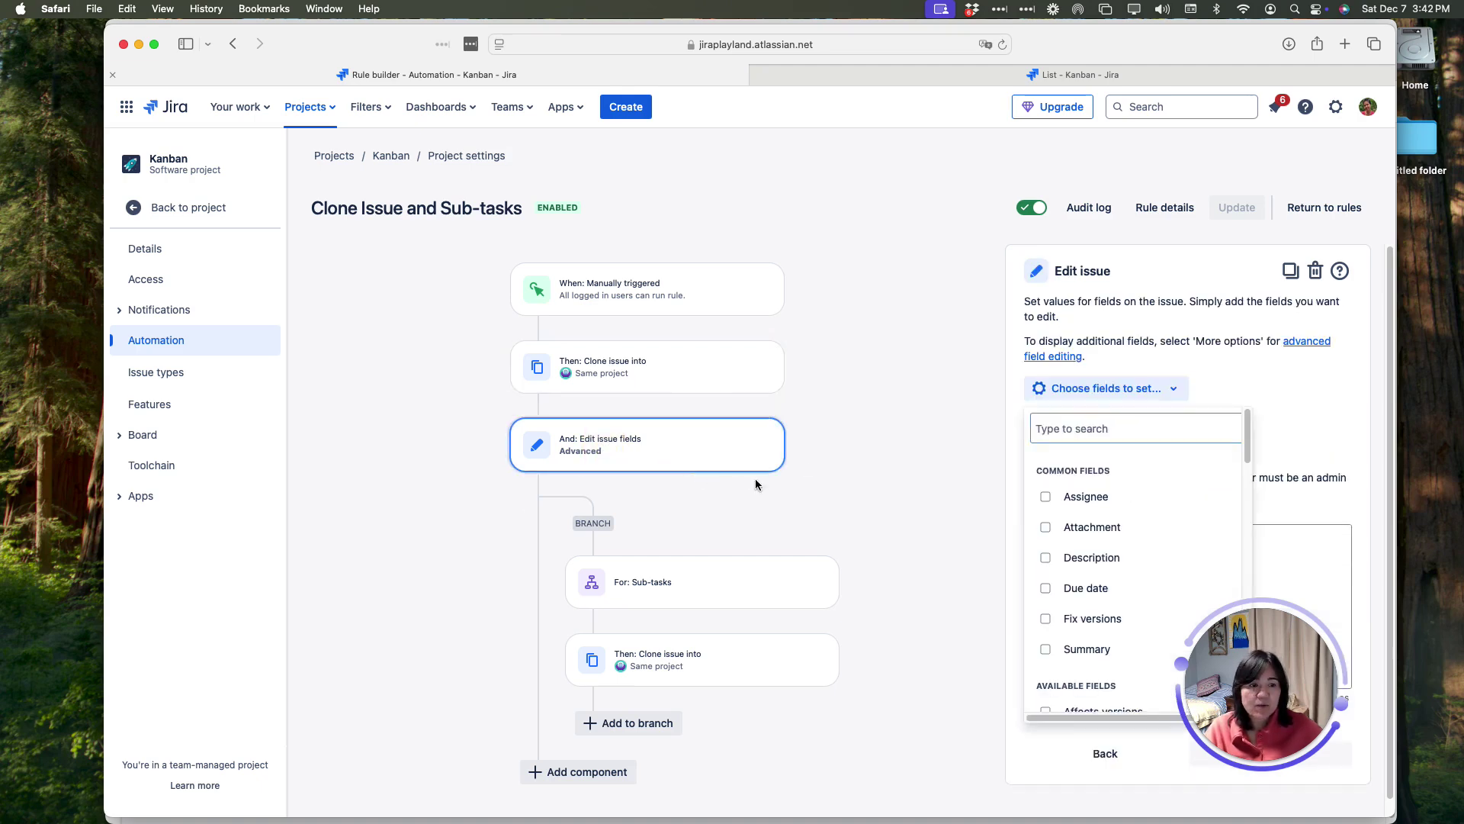
{"action": "left_click", "coordinate": [1309, 531]}
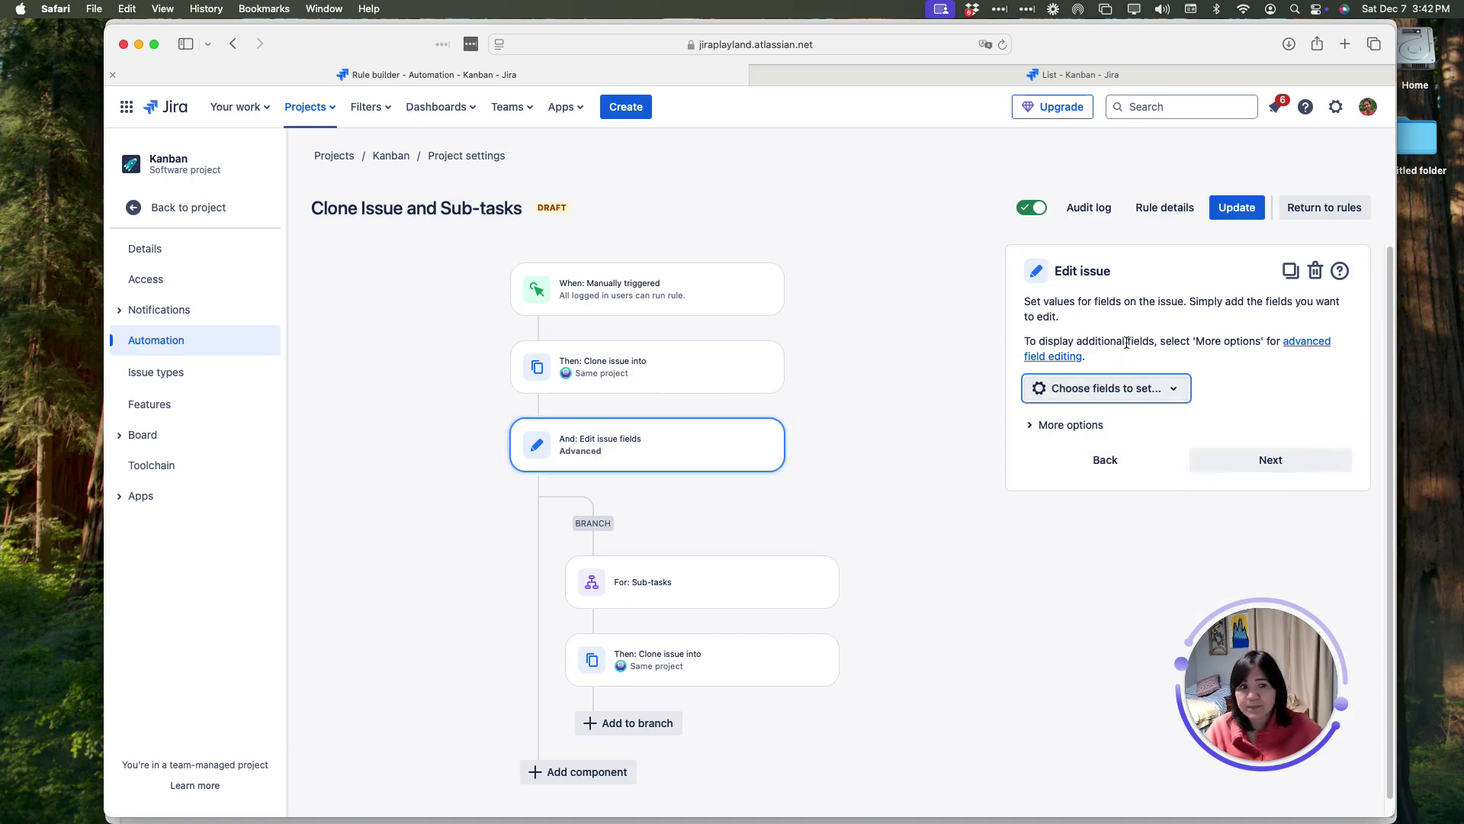
Expand More options to show the Additional fields JSON setting Parent Link to {{createdIssue.key}}
{"action": "left_click", "coordinate": [1031, 426]}
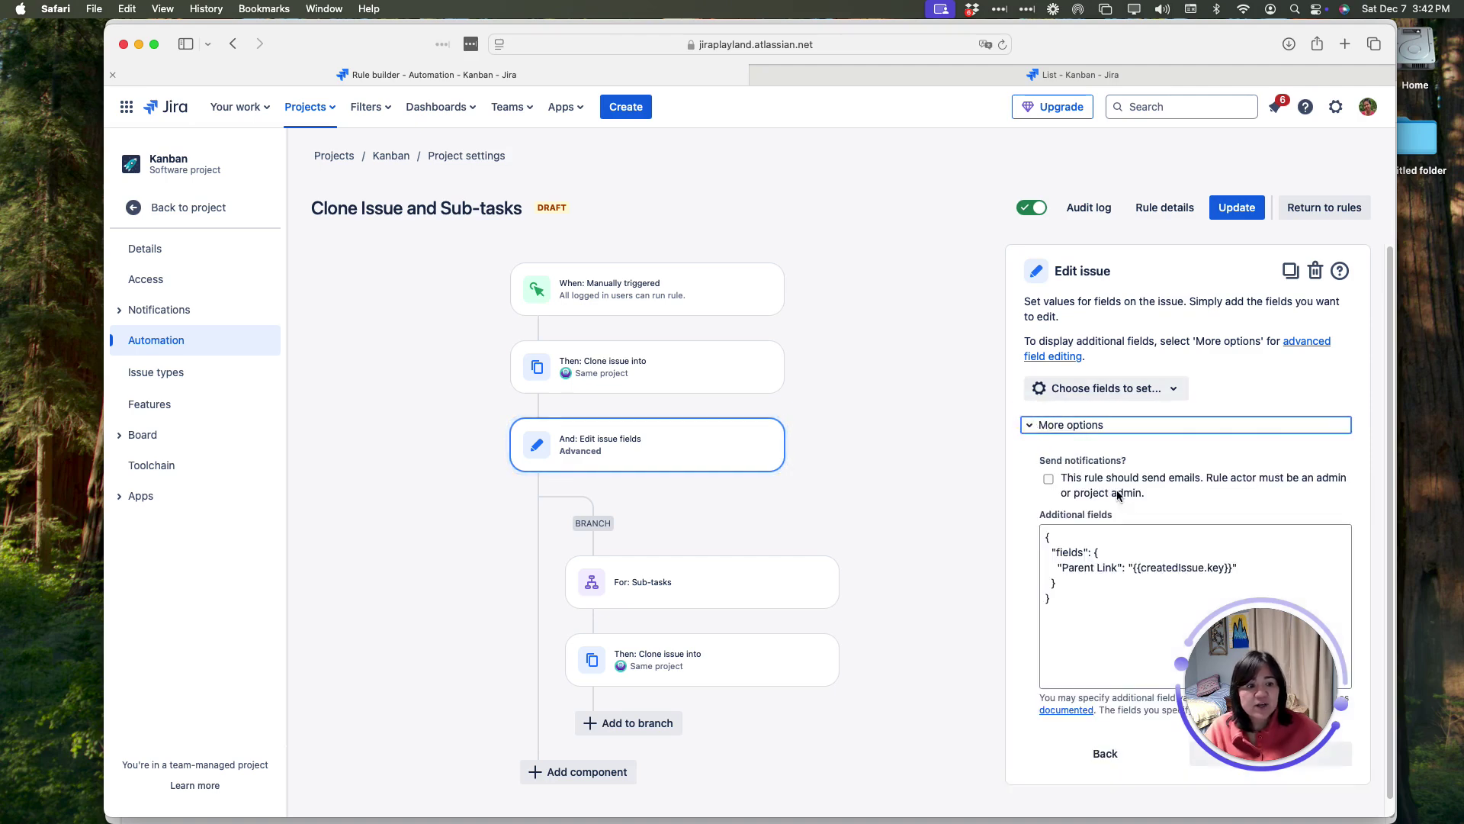
{"action": "left_click_drag", "start_coordinate": [1251, 664], "coordinate": [156, 687]}
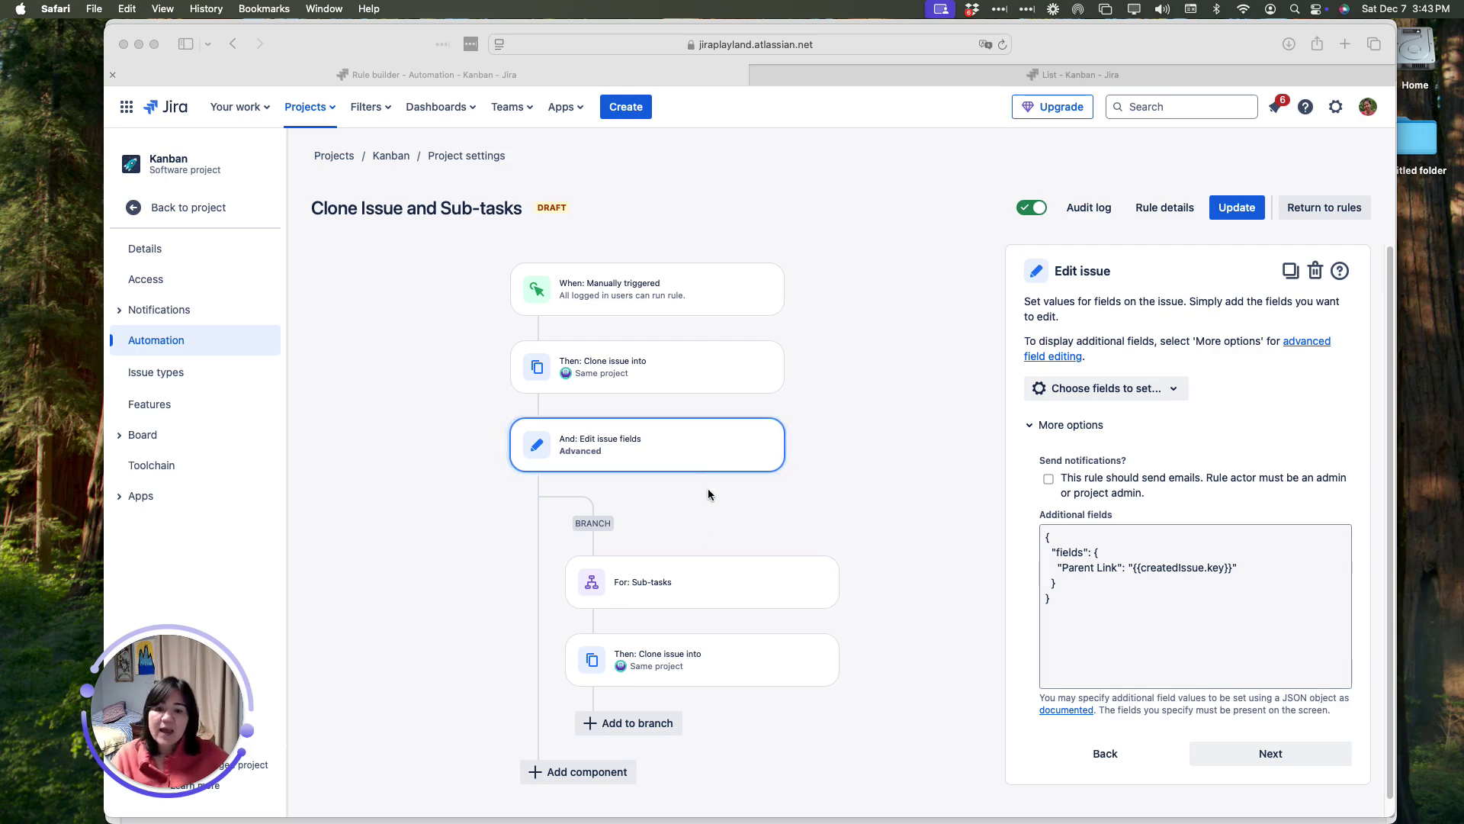
Review the For: Sub-tasks branch and its Clone step, then return to the Kanban issue list
{"action": "left_click", "coordinate": [681, 586]}
{"action": "left_click", "coordinate": [679, 584]}
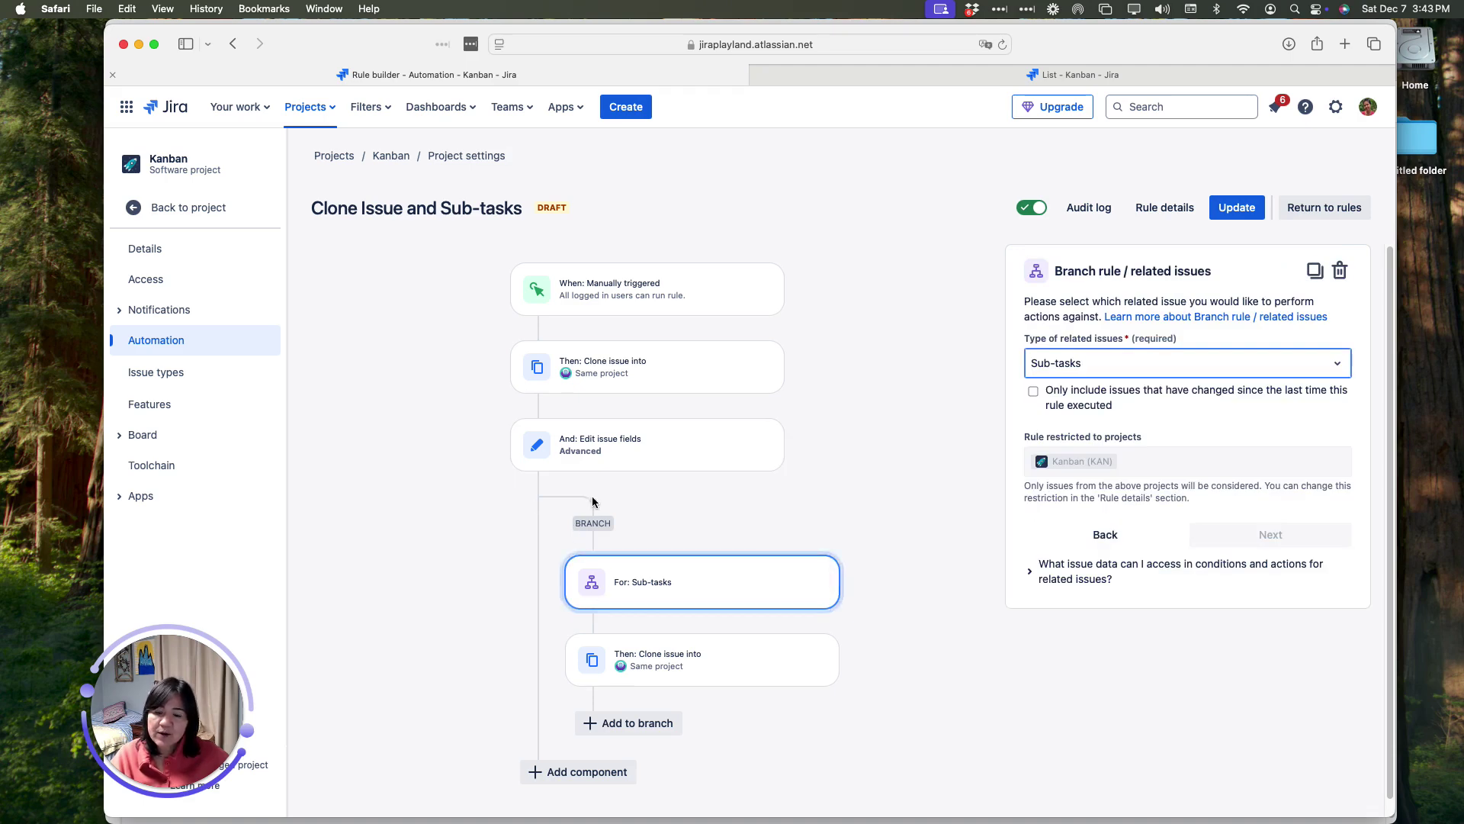
{"action": "left_click", "coordinate": [597, 591]}
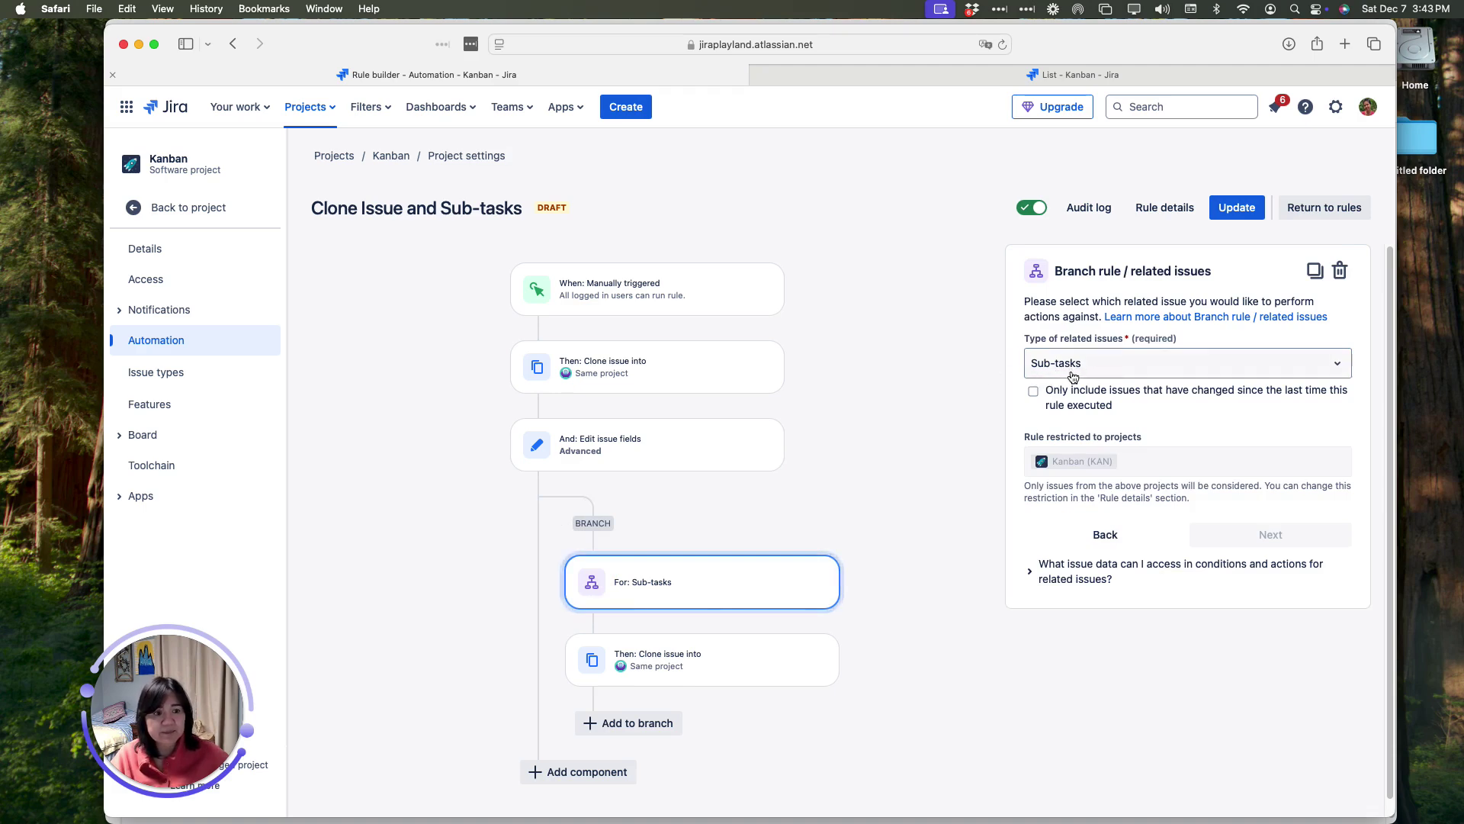
{"action": "mouse_move", "coordinate": [719, 683]}
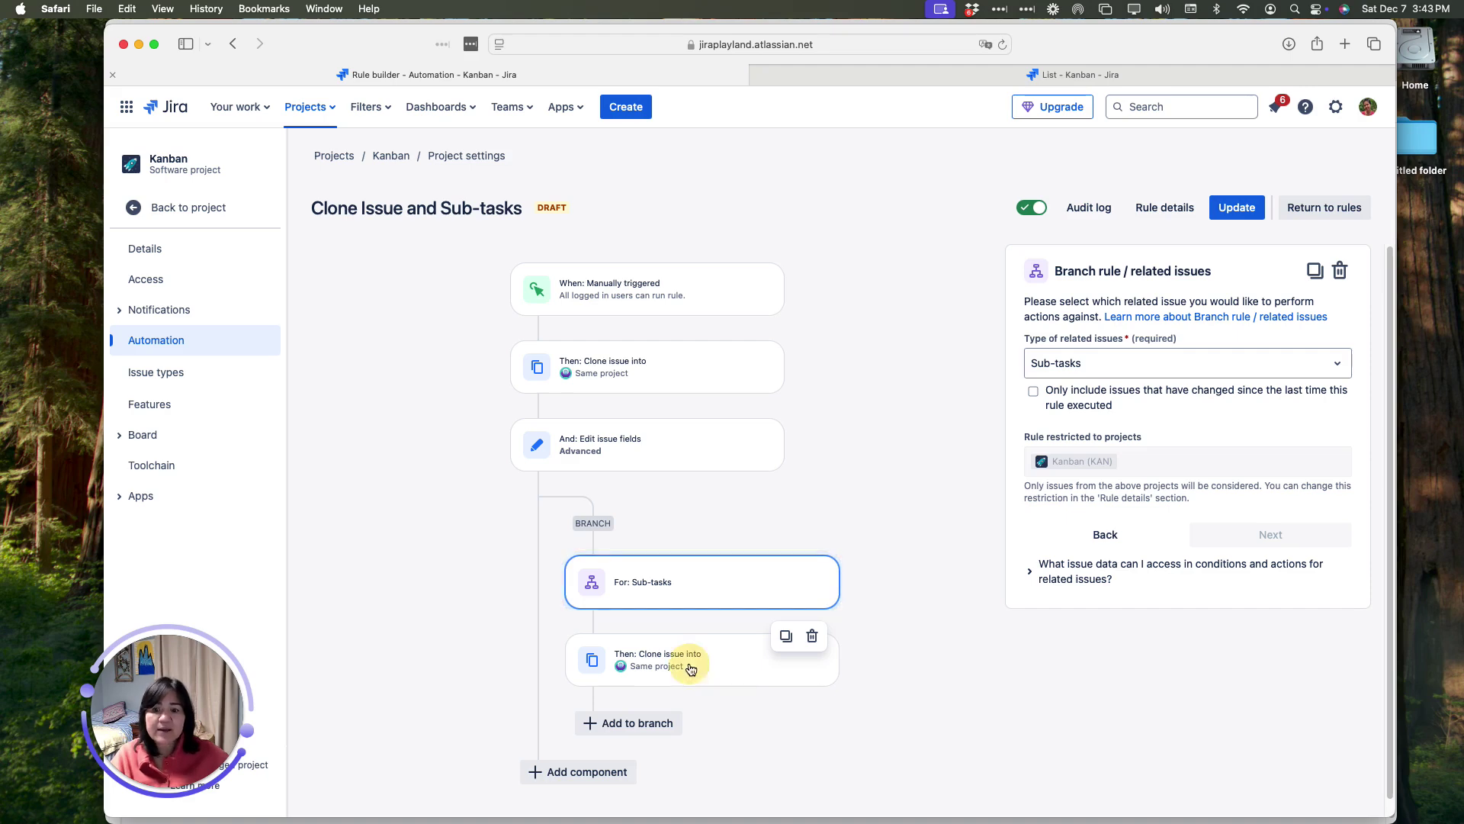
{"action": "left_click", "coordinate": [707, 668]}
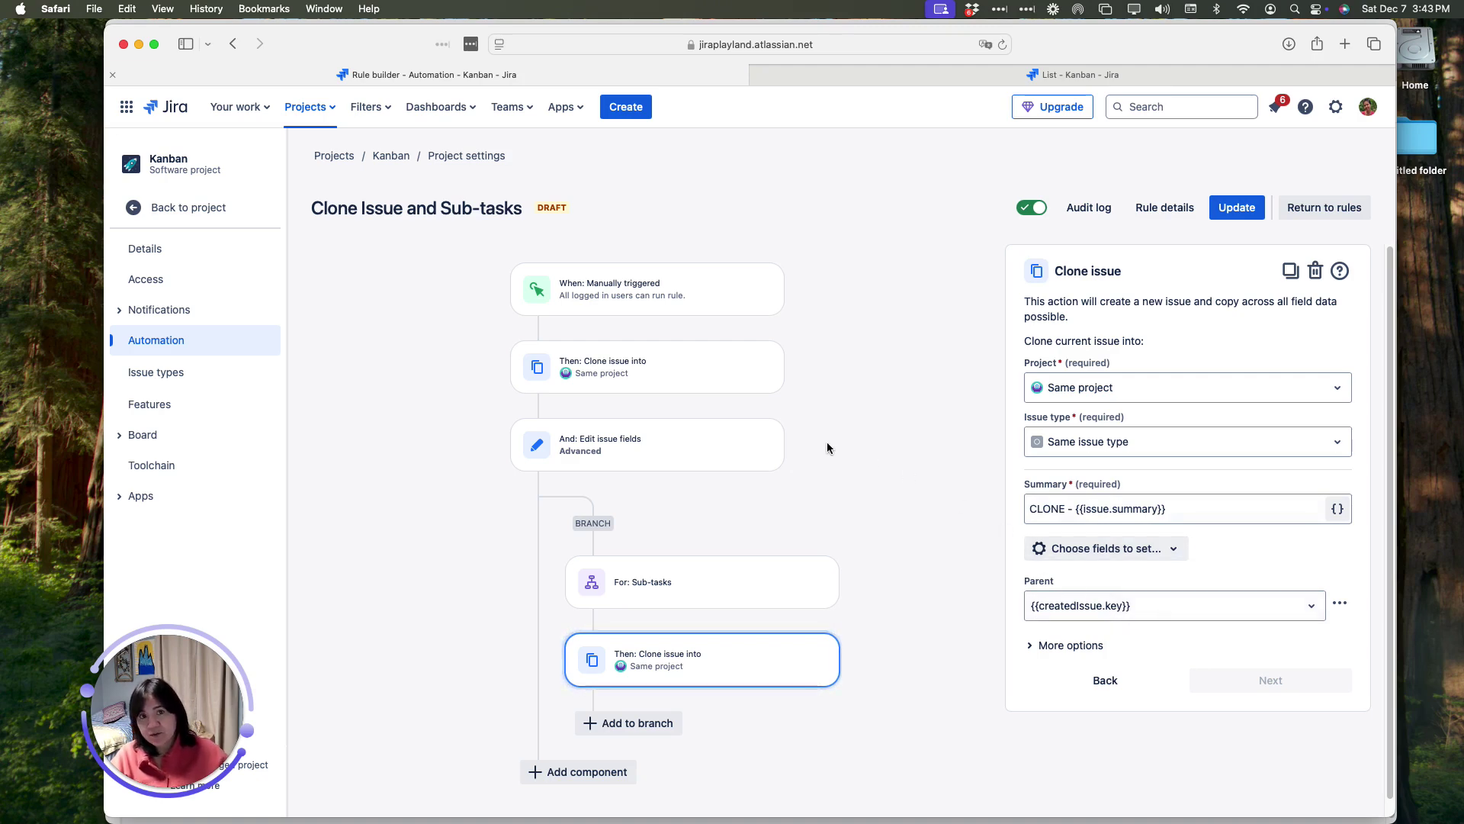
{"action": "left_click", "coordinate": [984, 82]}
{"action": "left_click", "coordinate": [1207, 151]}
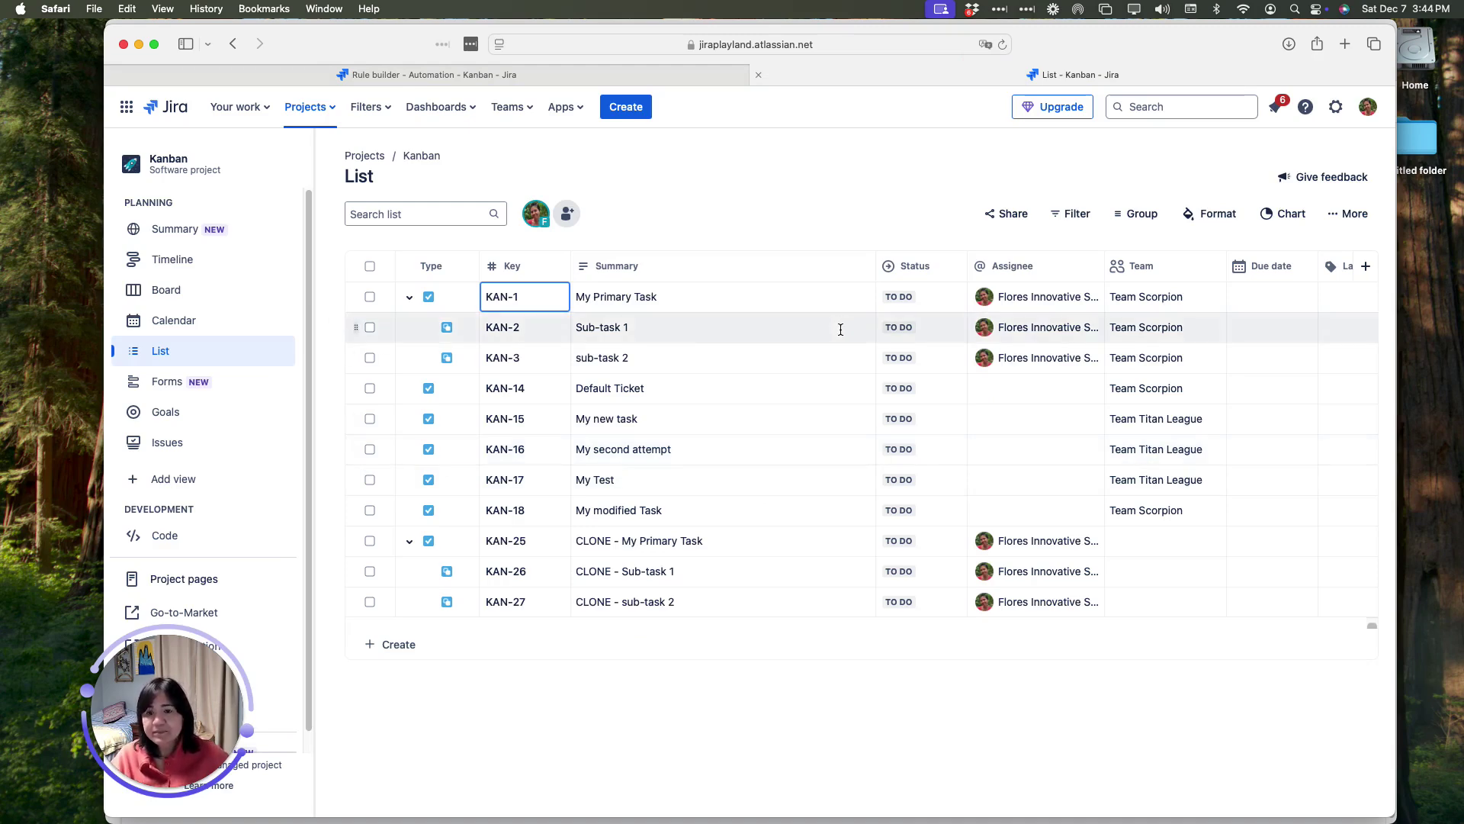
{"action": "left_click", "coordinate": [657, 299]}
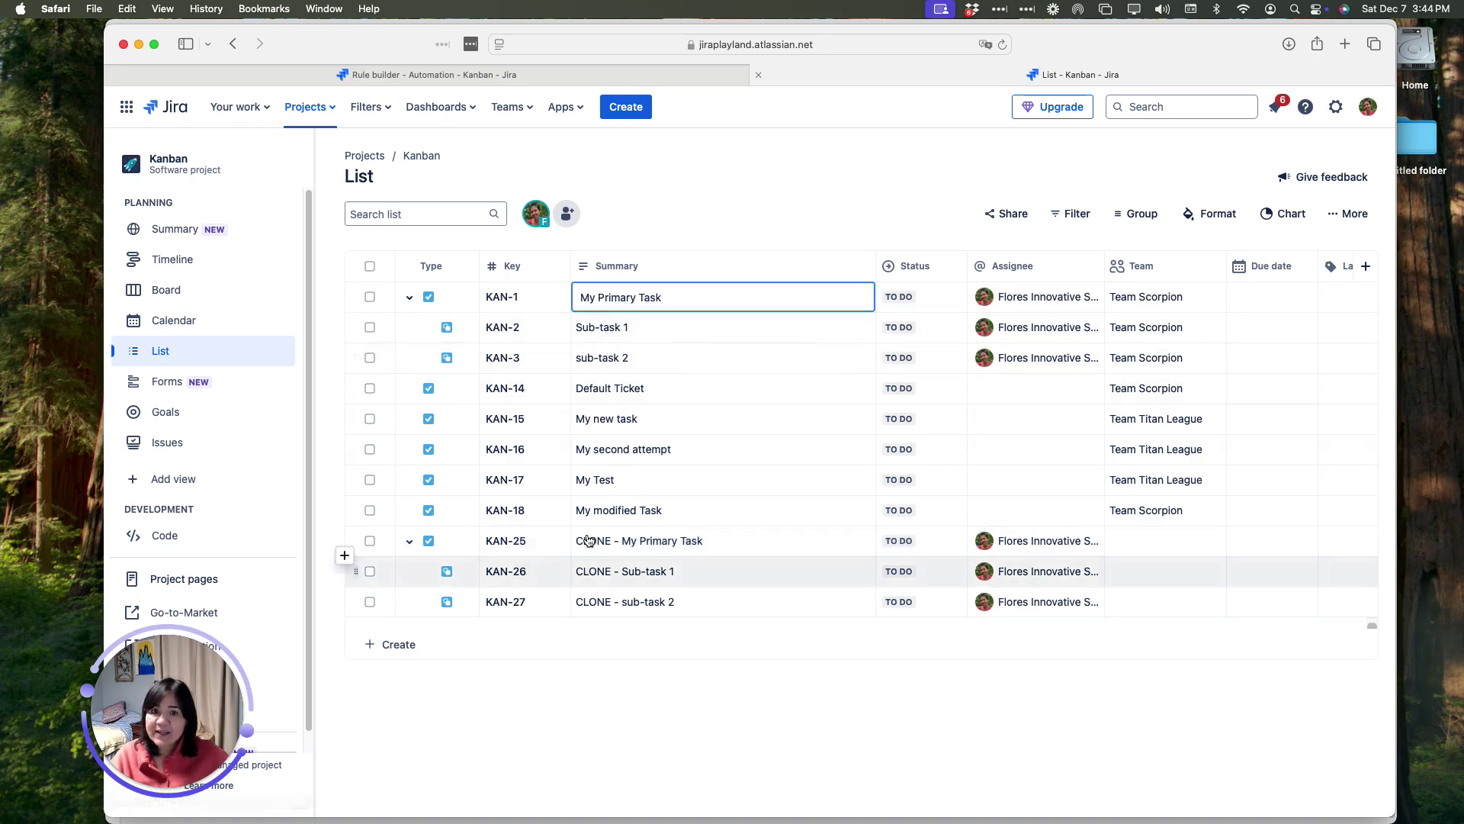
Recheck the Edit issue step's Additional fields, then point out original sub-tasks KAN-2 and KAN-3
{"action": "left_click", "coordinate": [543, 76]}
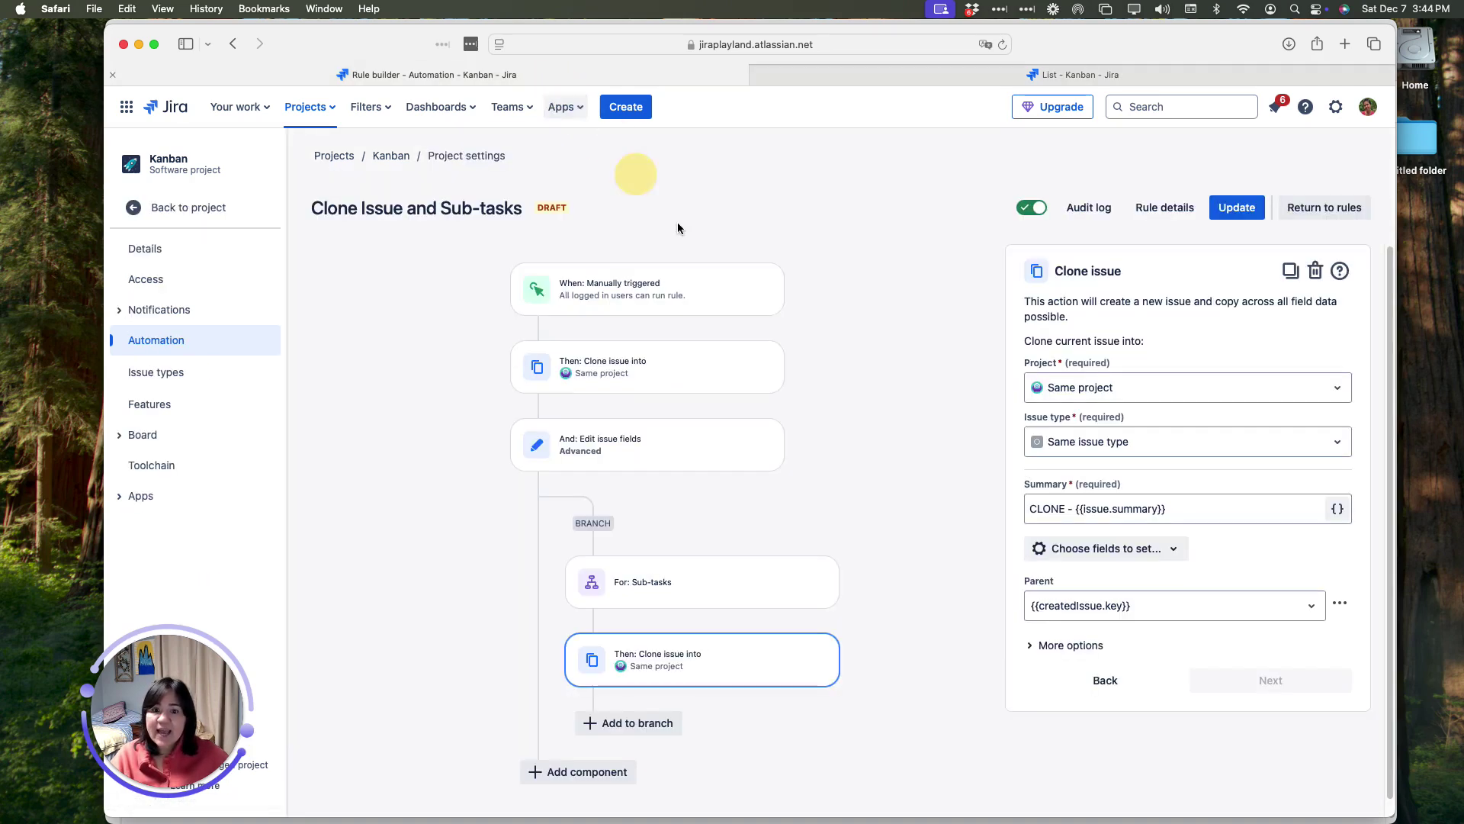
{"action": "left_click", "coordinate": [636, 439]}
{"action": "left_click", "coordinate": [1106, 388]}
{"action": "left_click", "coordinate": [1282, 620]}
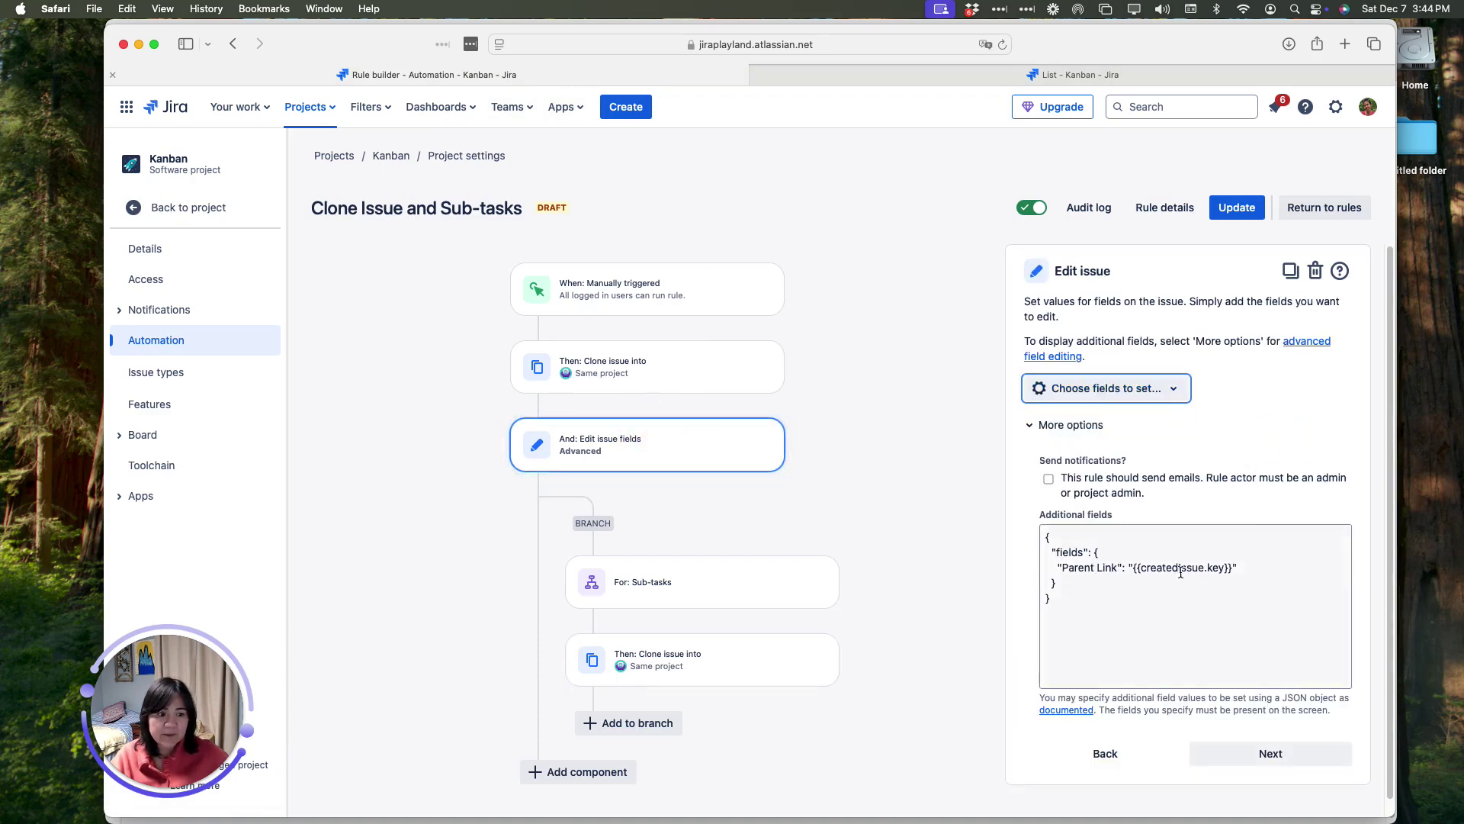
{"action": "left_click", "coordinate": [923, 76]}
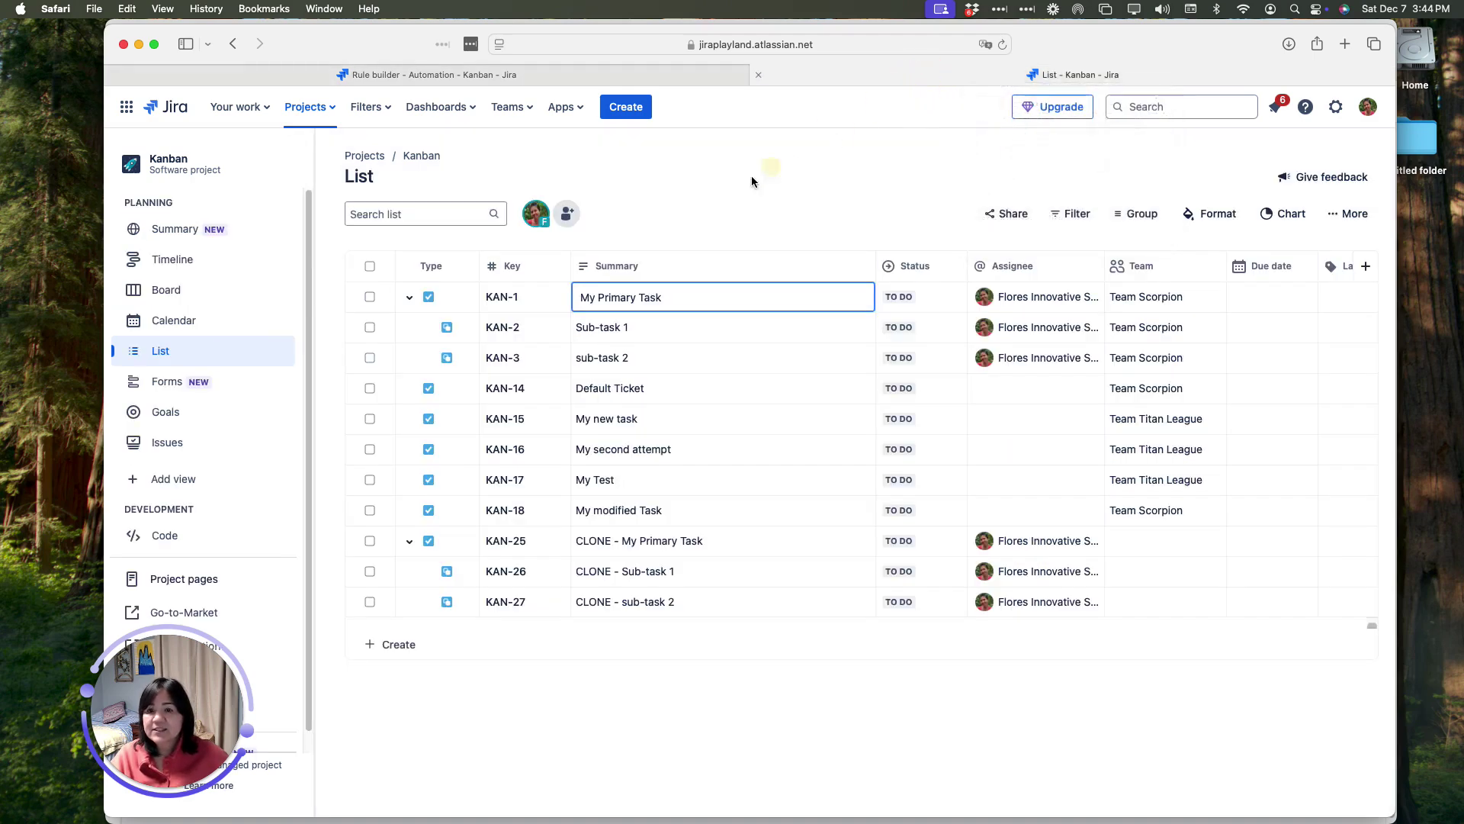
{"action": "left_click", "coordinate": [636, 326]}
{"action": "left_click", "coordinate": [654, 357]}
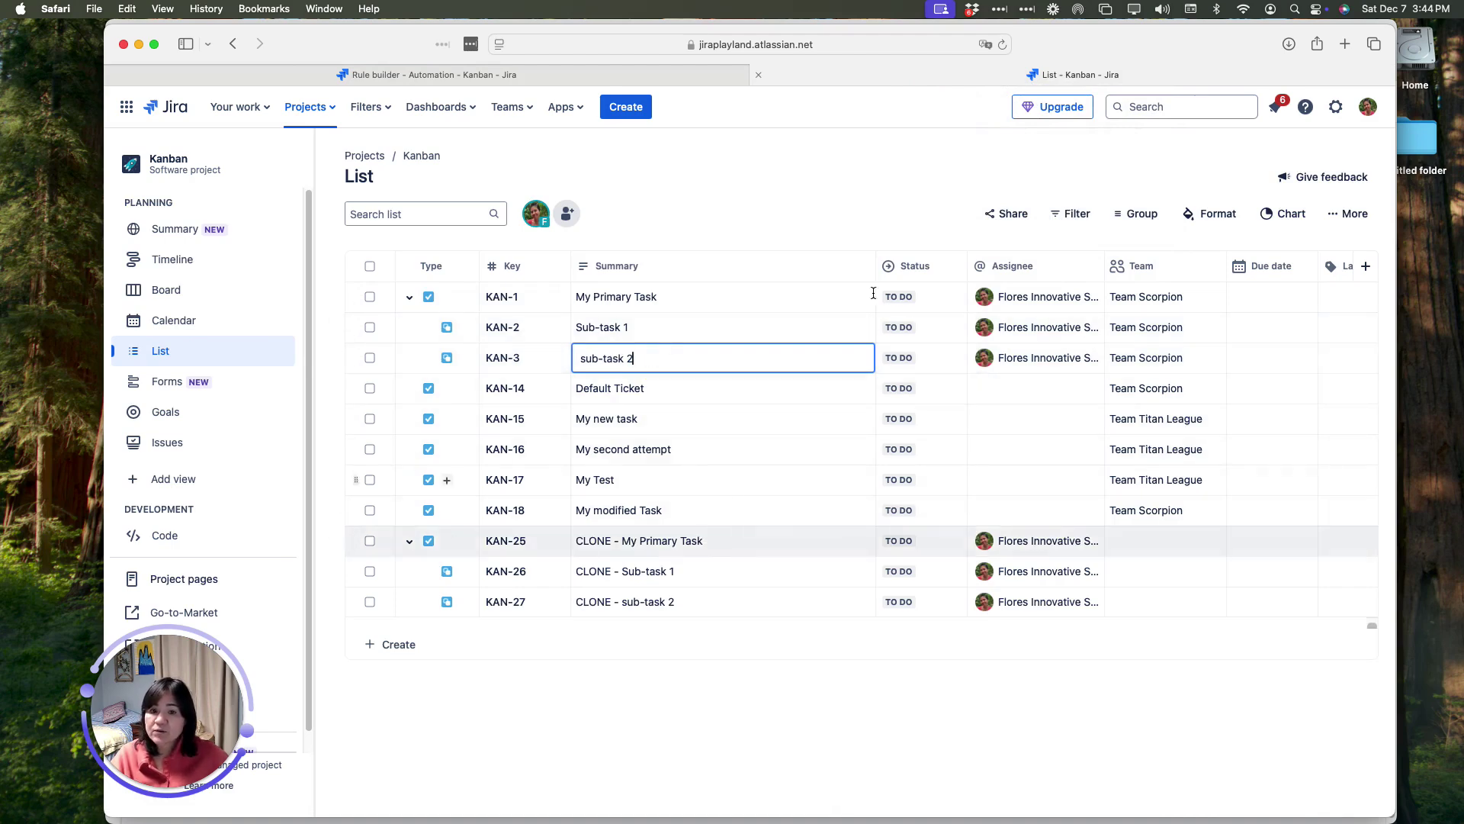
Review the sub-task branch's Clone step, then compare original KAN-1 with clone KAN-25 in the list
{"action": "left_click", "coordinate": [614, 78]}
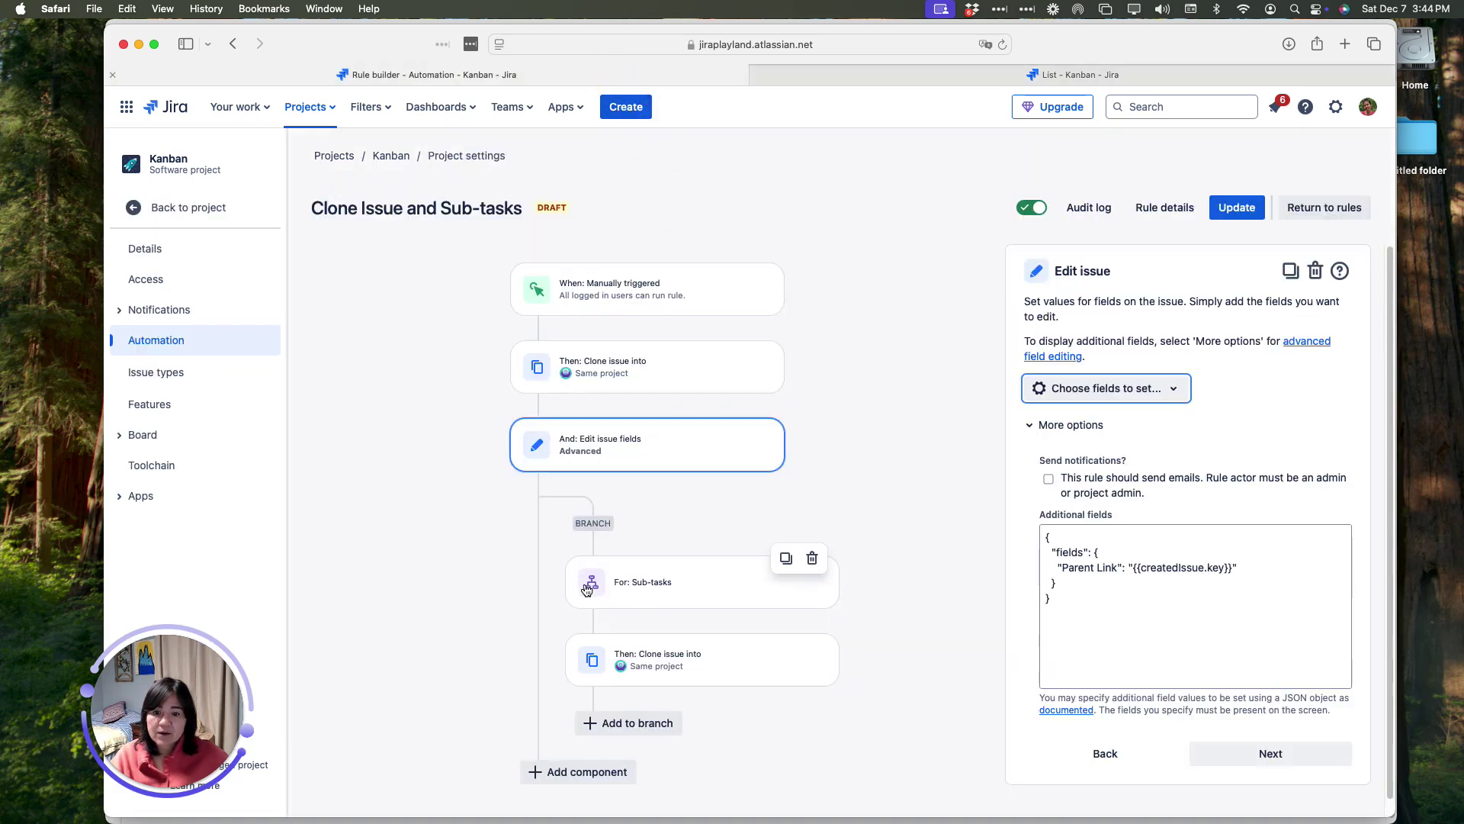
{"action": "left_click", "coordinate": [665, 594]}
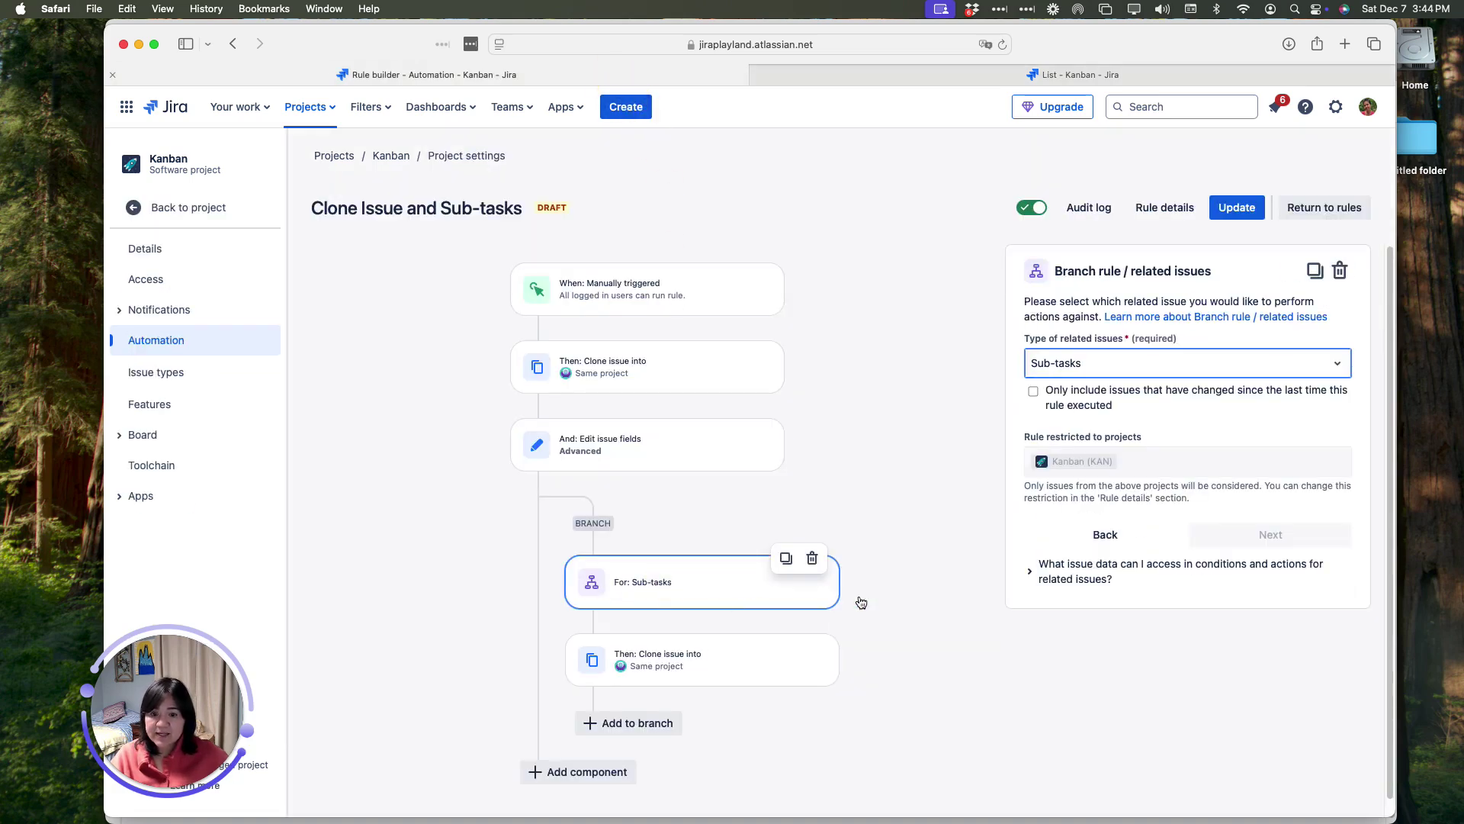
{"action": "left_click", "coordinate": [660, 675]}
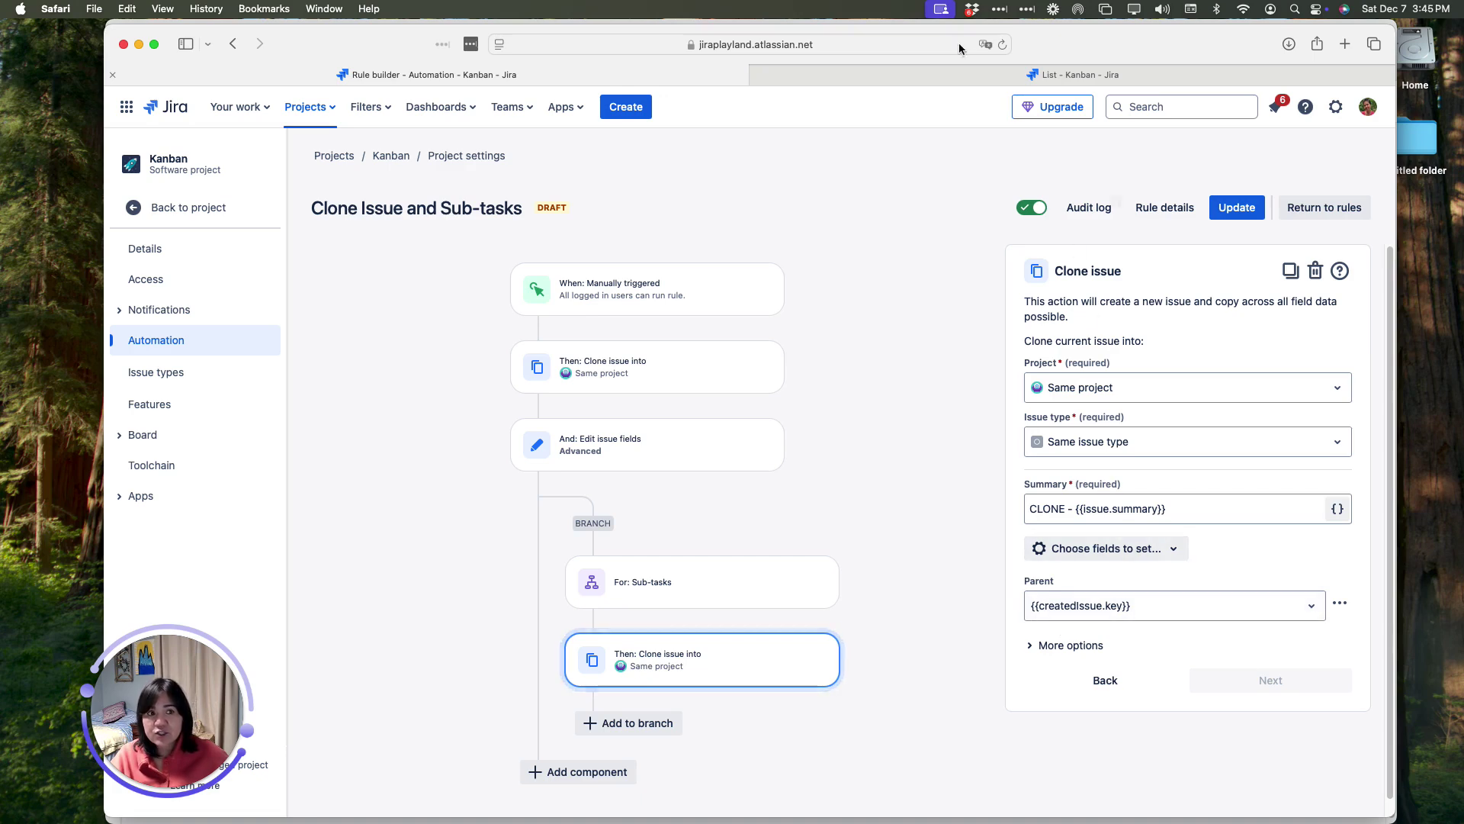
{"action": "left_click", "coordinate": [937, 77]}
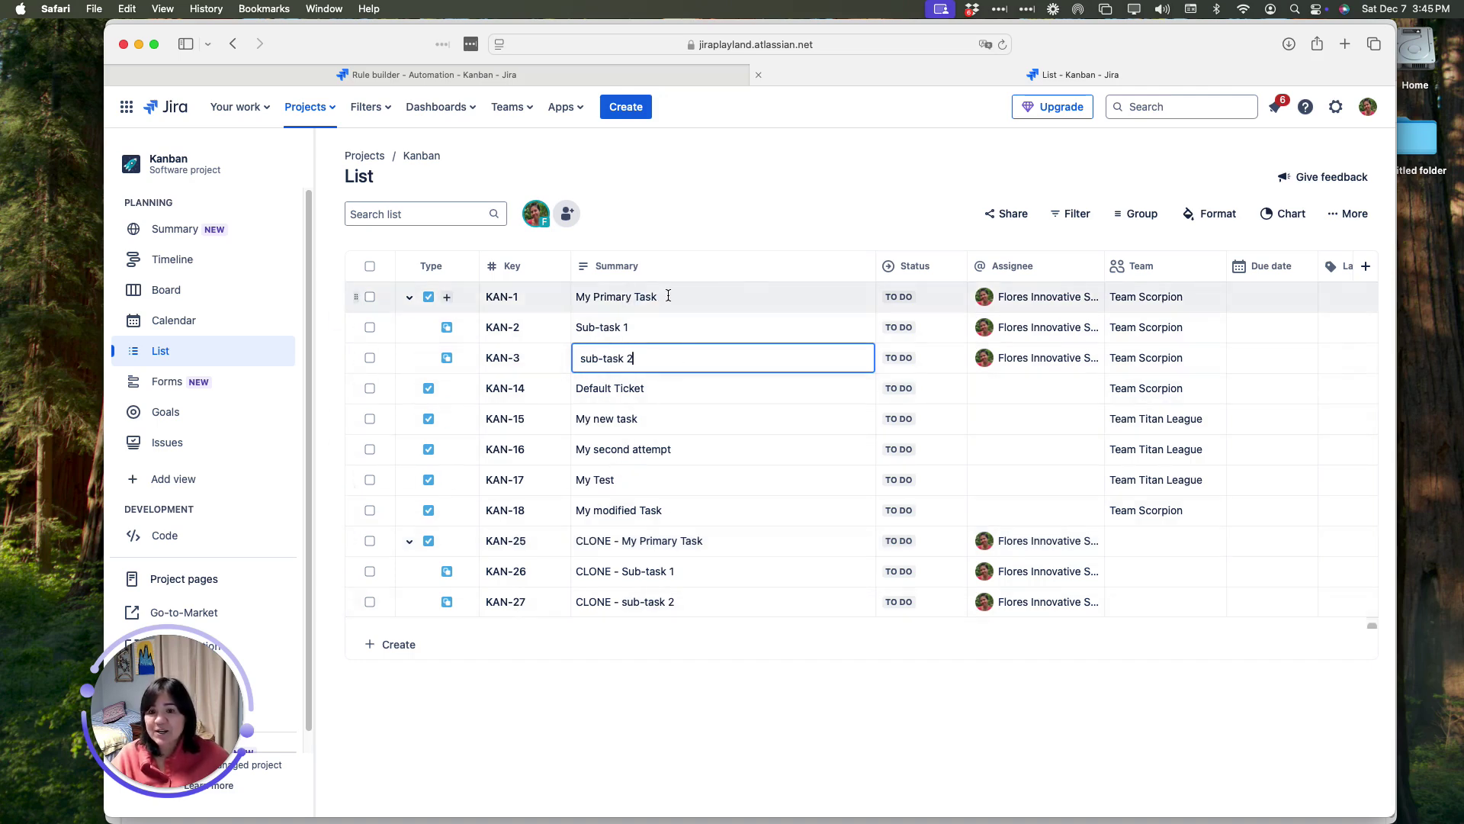
{"action": "left_click_drag", "start_coordinate": [620, 296], "coordinate": [412, 297]}
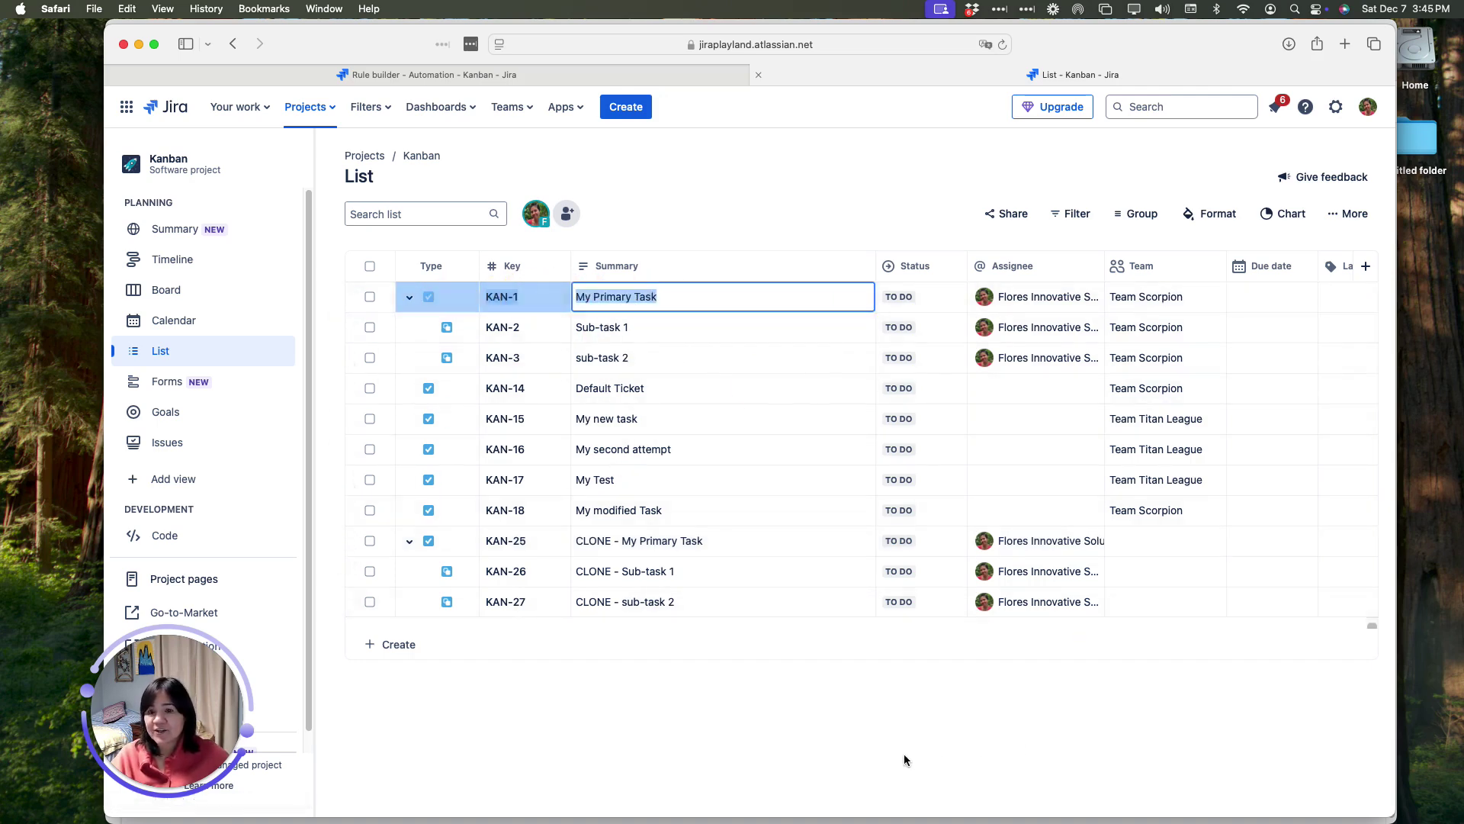
{"action": "left_click", "coordinate": [732, 574]}
{"action": "left_click", "coordinate": [744, 540]}
{"action": "left_click_drag", "start_coordinate": [744, 540], "coordinate": [425, 553]}
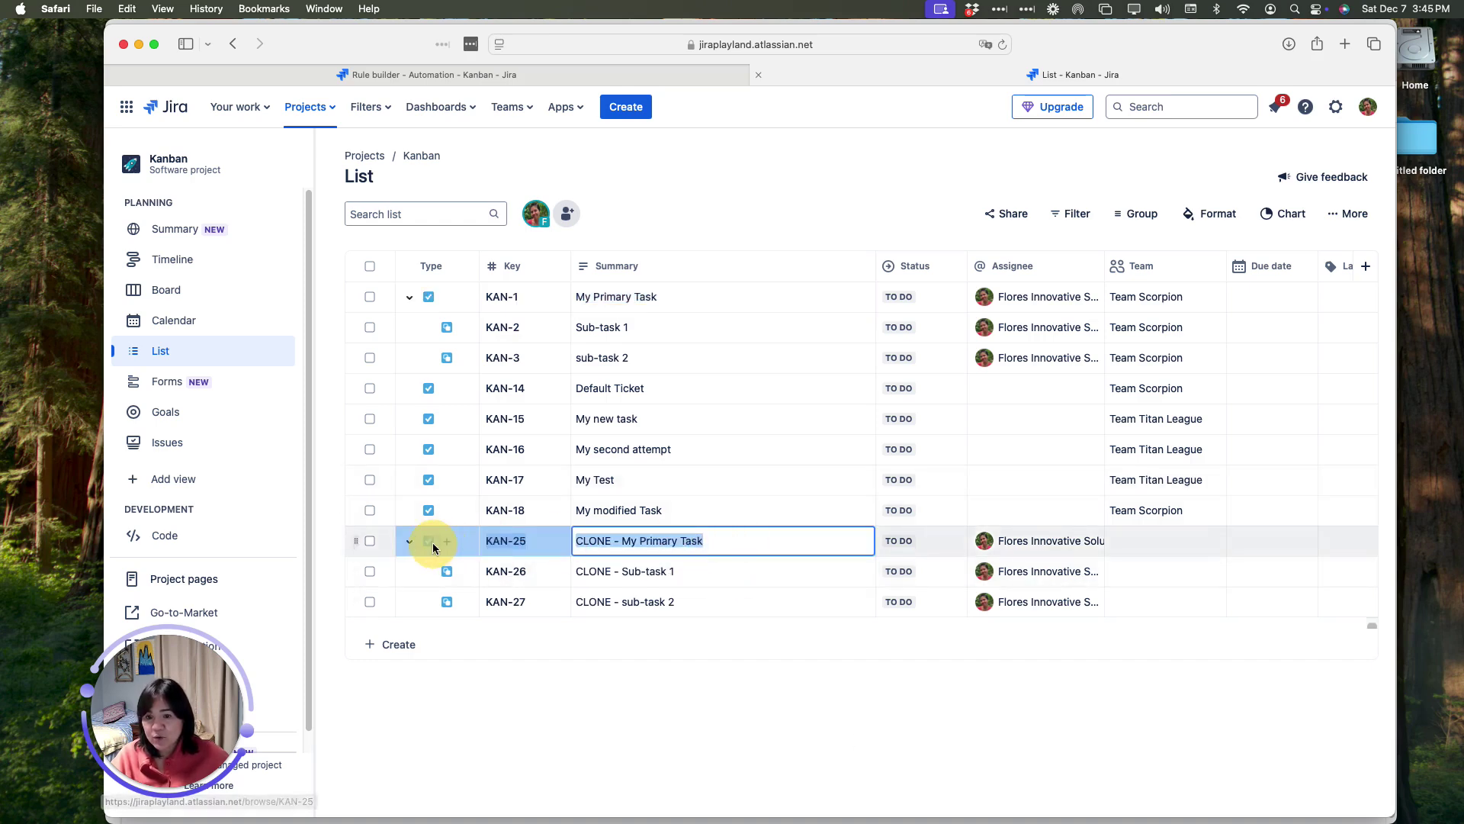
{"action": "left_click", "coordinate": [494, 697]}
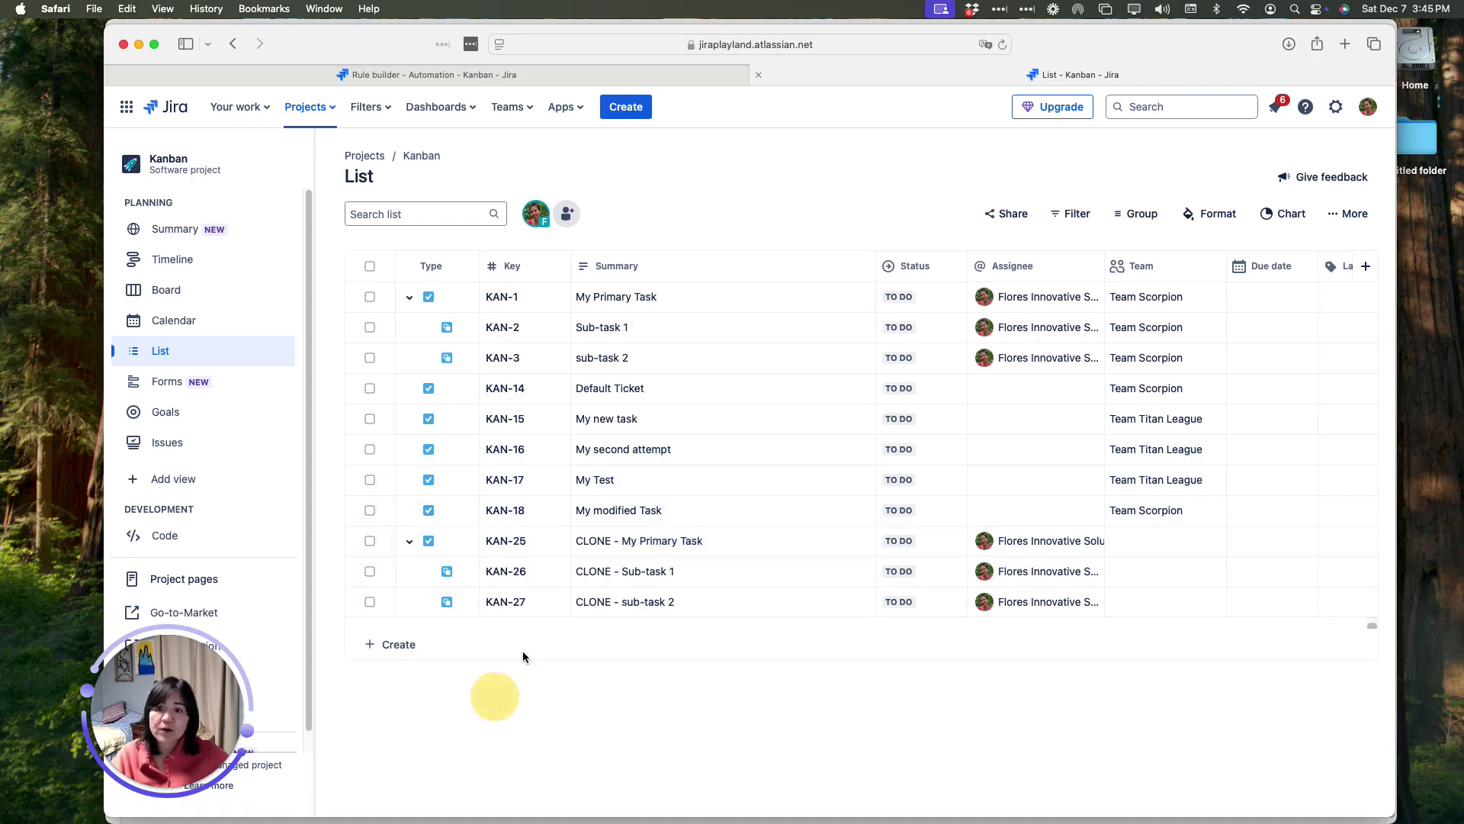
Select the rule-builder page address, then switch to the project's issue-list tab
{"action": "left_click", "coordinate": [628, 77]}
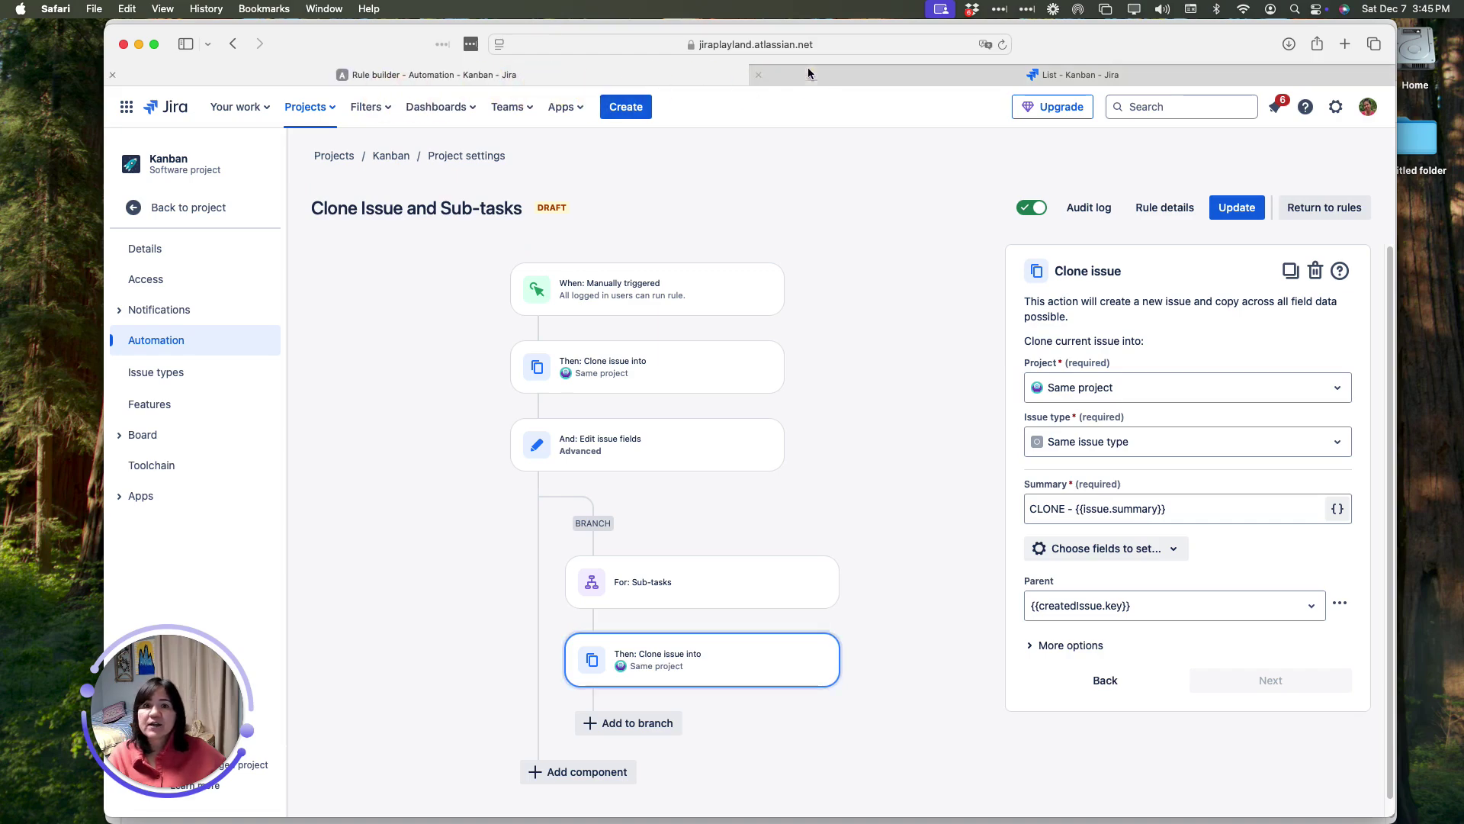
{"action": "left_click", "coordinate": [694, 45]}
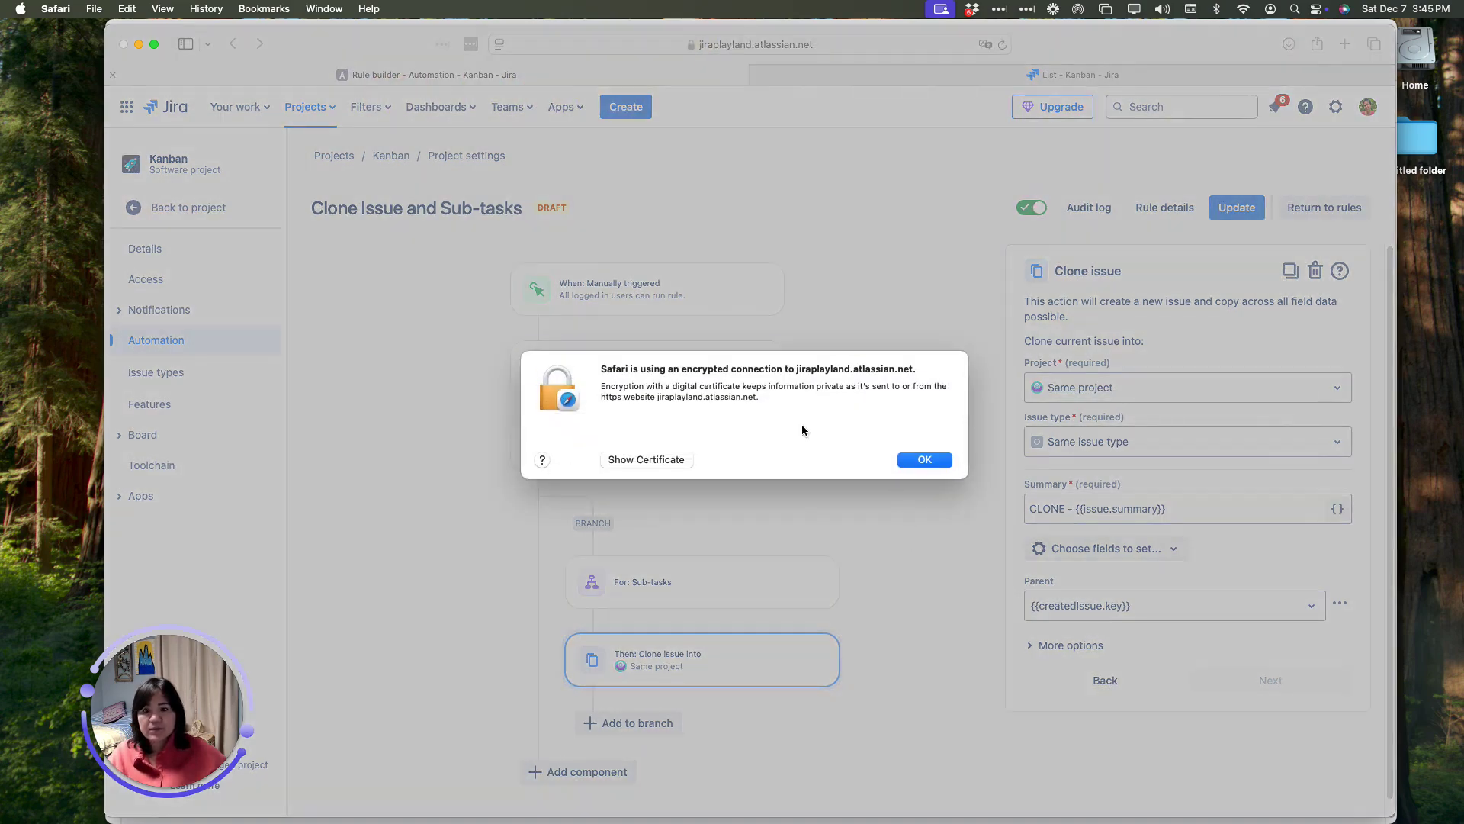
{"action": "left_click", "coordinate": [922, 459]}
{"action": "left_click", "coordinate": [763, 45]}
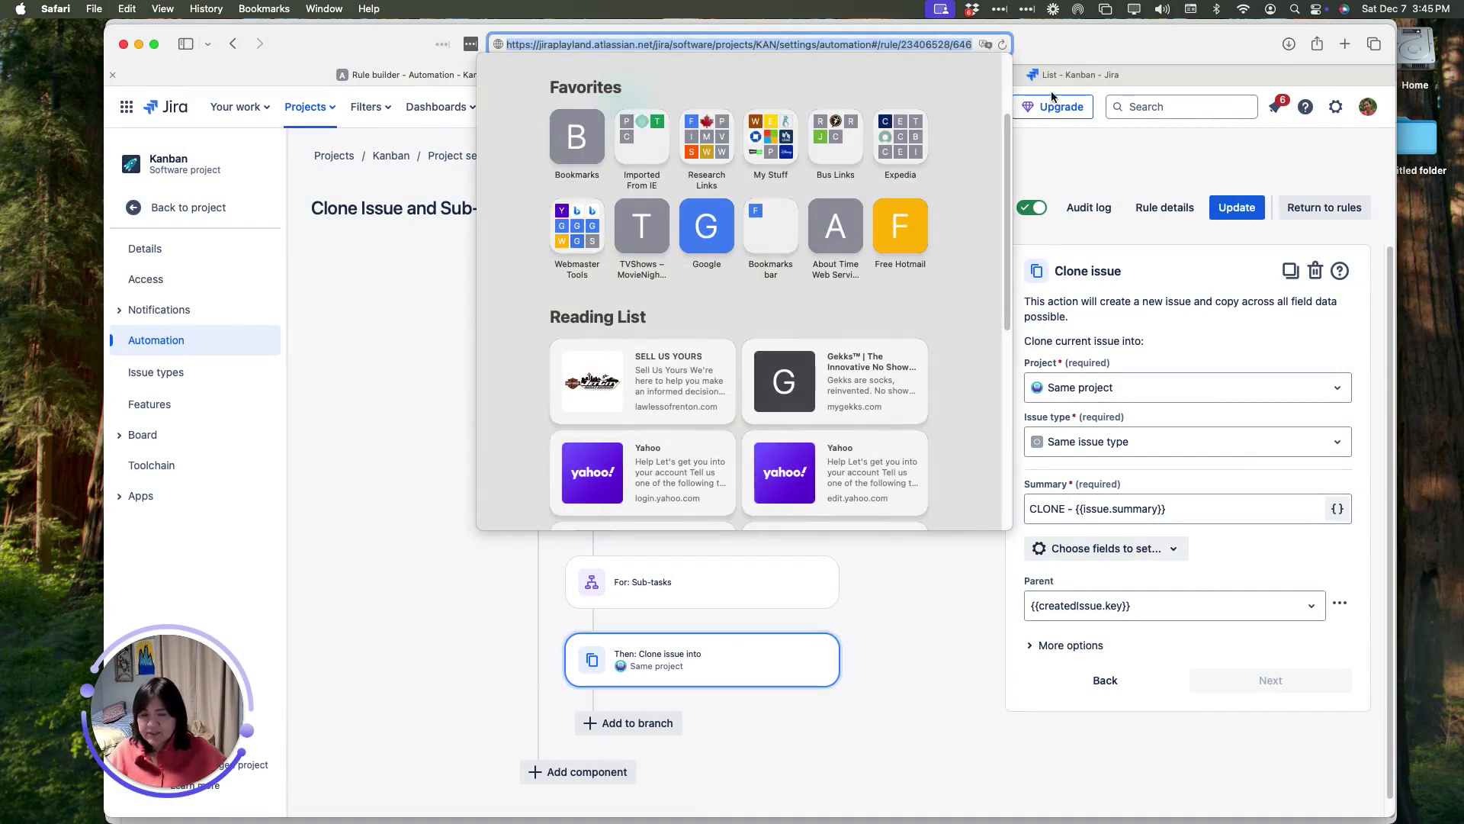
{"action": "left_click", "coordinate": [1199, 70]}
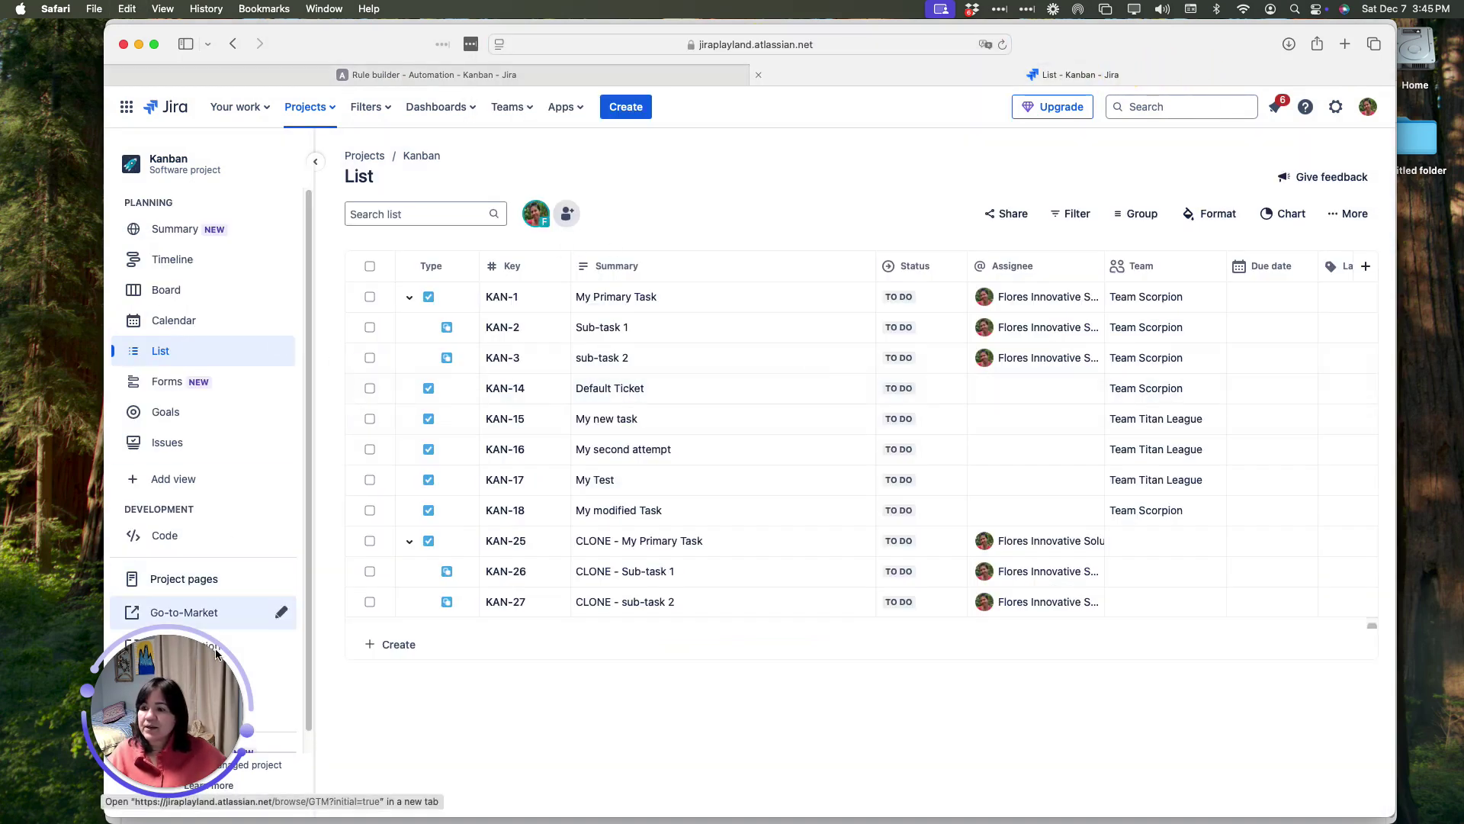
{"action": "left_click_drag", "start_coordinate": [168, 709], "coordinate": [1296, 671]}
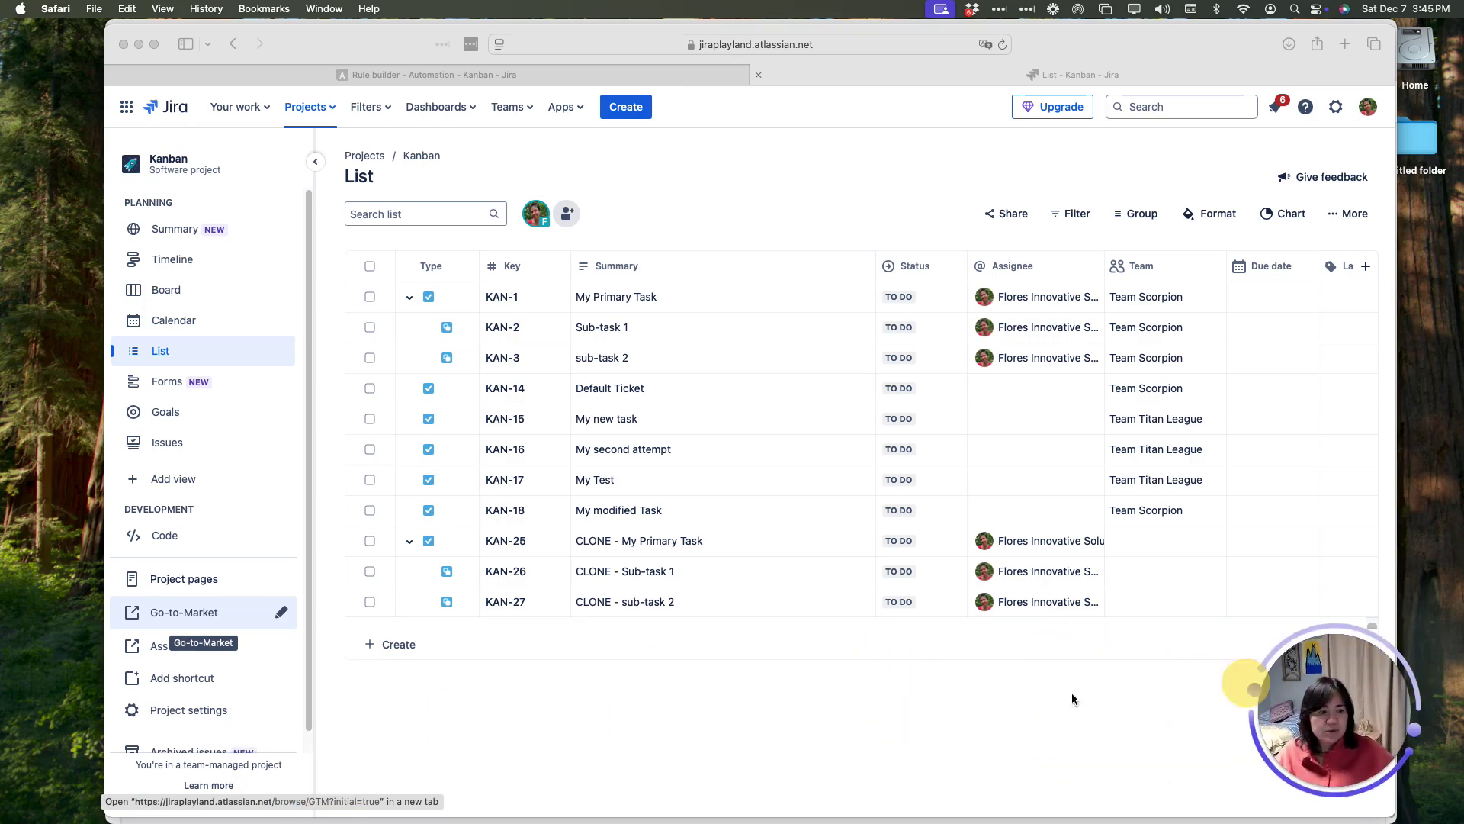
Load the pasted automation address, create a new rule from Project settings > Automation, and return to Clone Issue and Sub-tasks
{"action": "left_click", "coordinate": [674, 44]}
{"action": "type", "text": "jiraplayland.atlassian.net/jira/software/projects/KAN/settings/automation#/rule/23406528/646787701"}
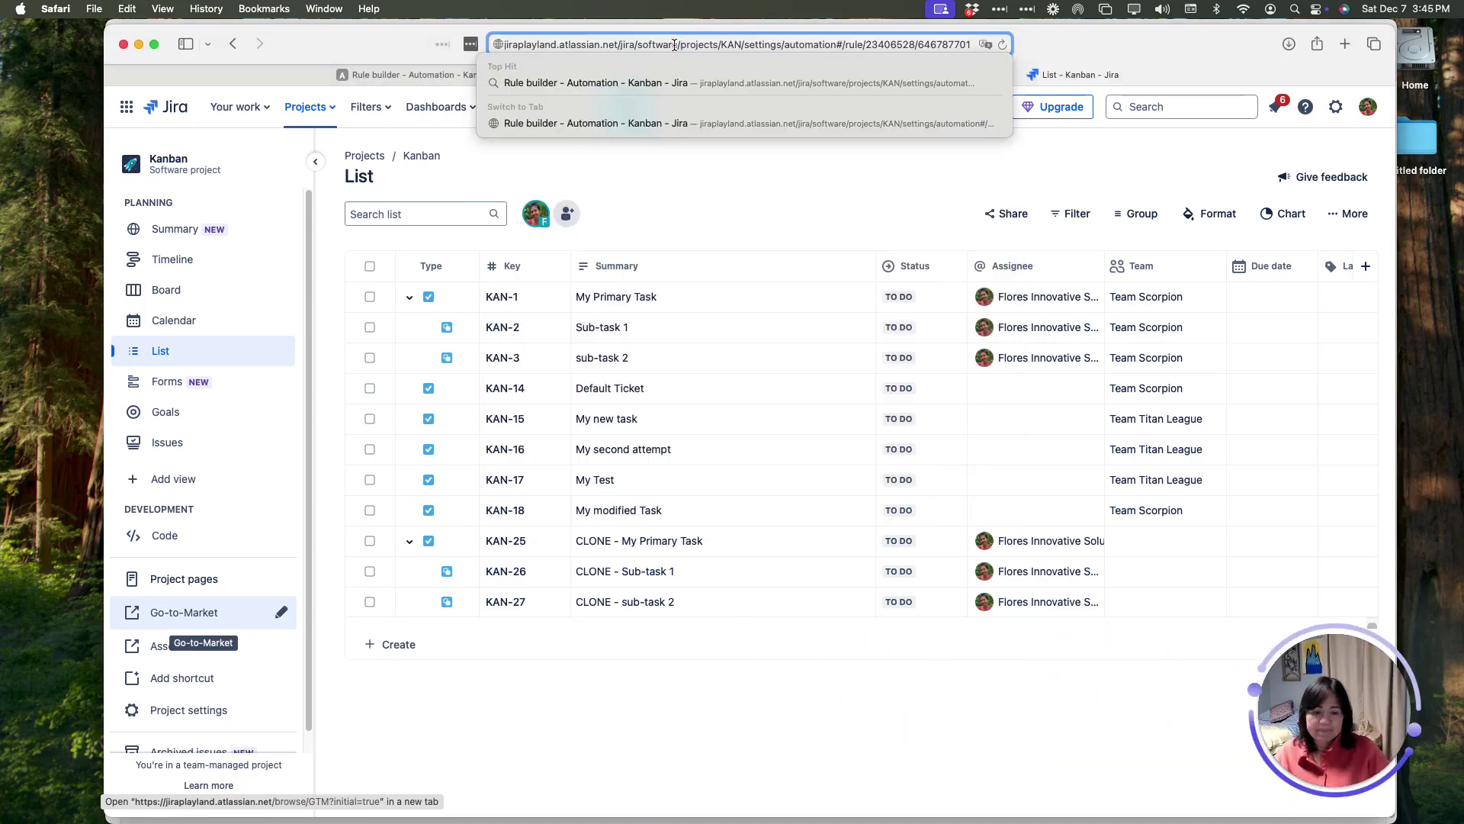
{"action": "key", "text": "Return"}
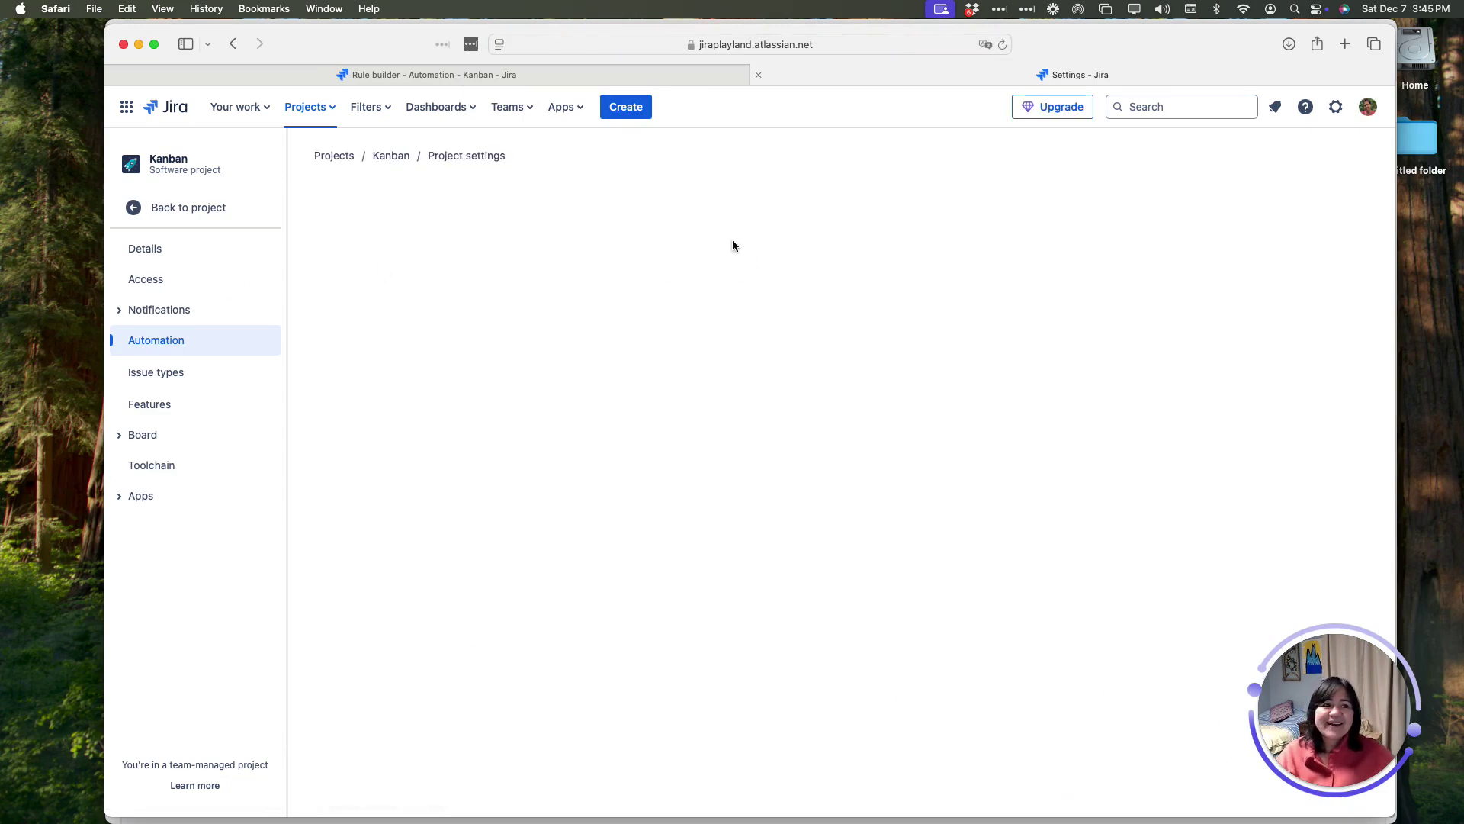
{"action": "left_click", "coordinate": [172, 347]}
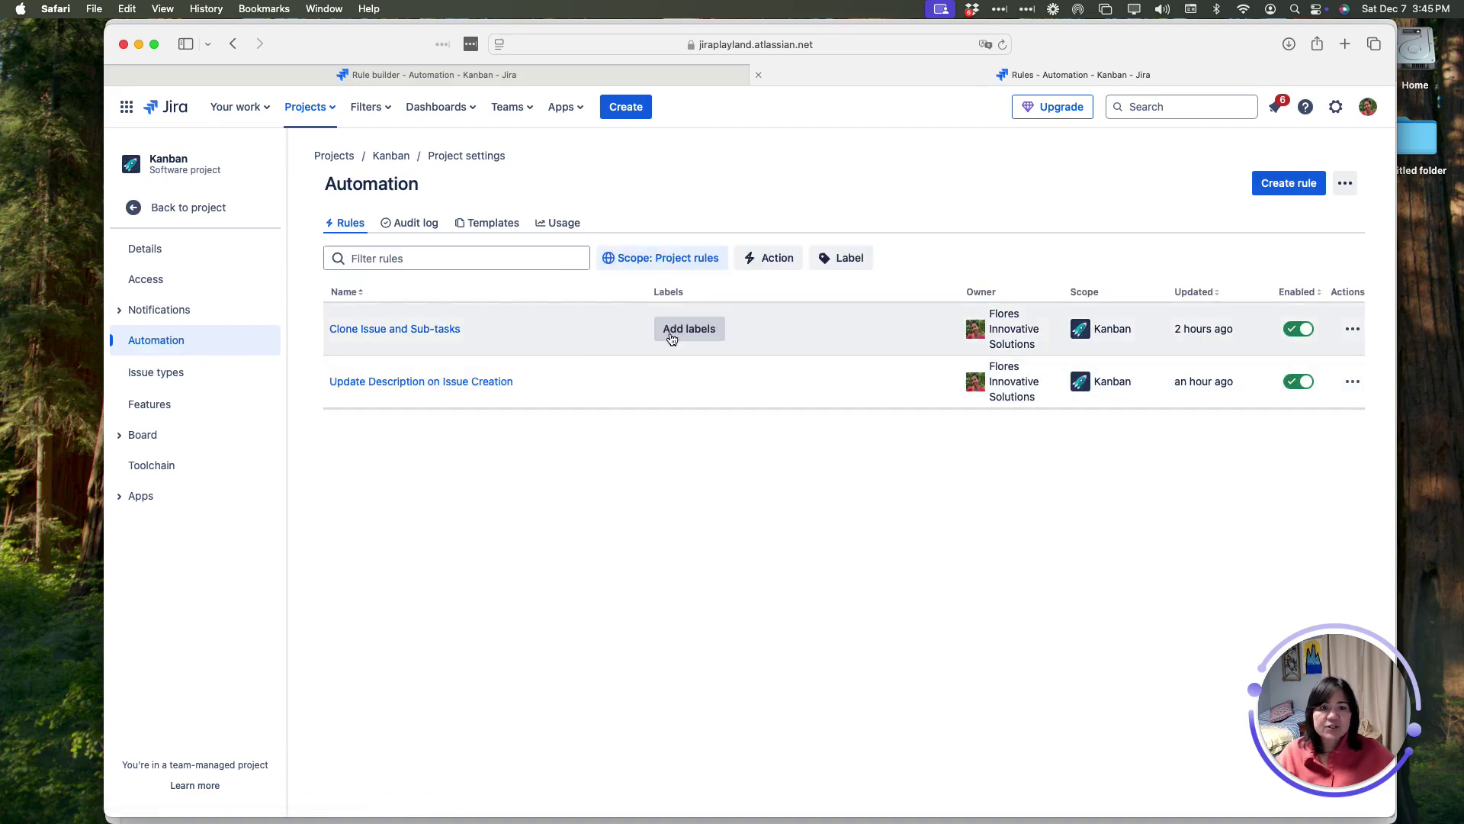
{"action": "left_click", "coordinate": [1294, 186]}
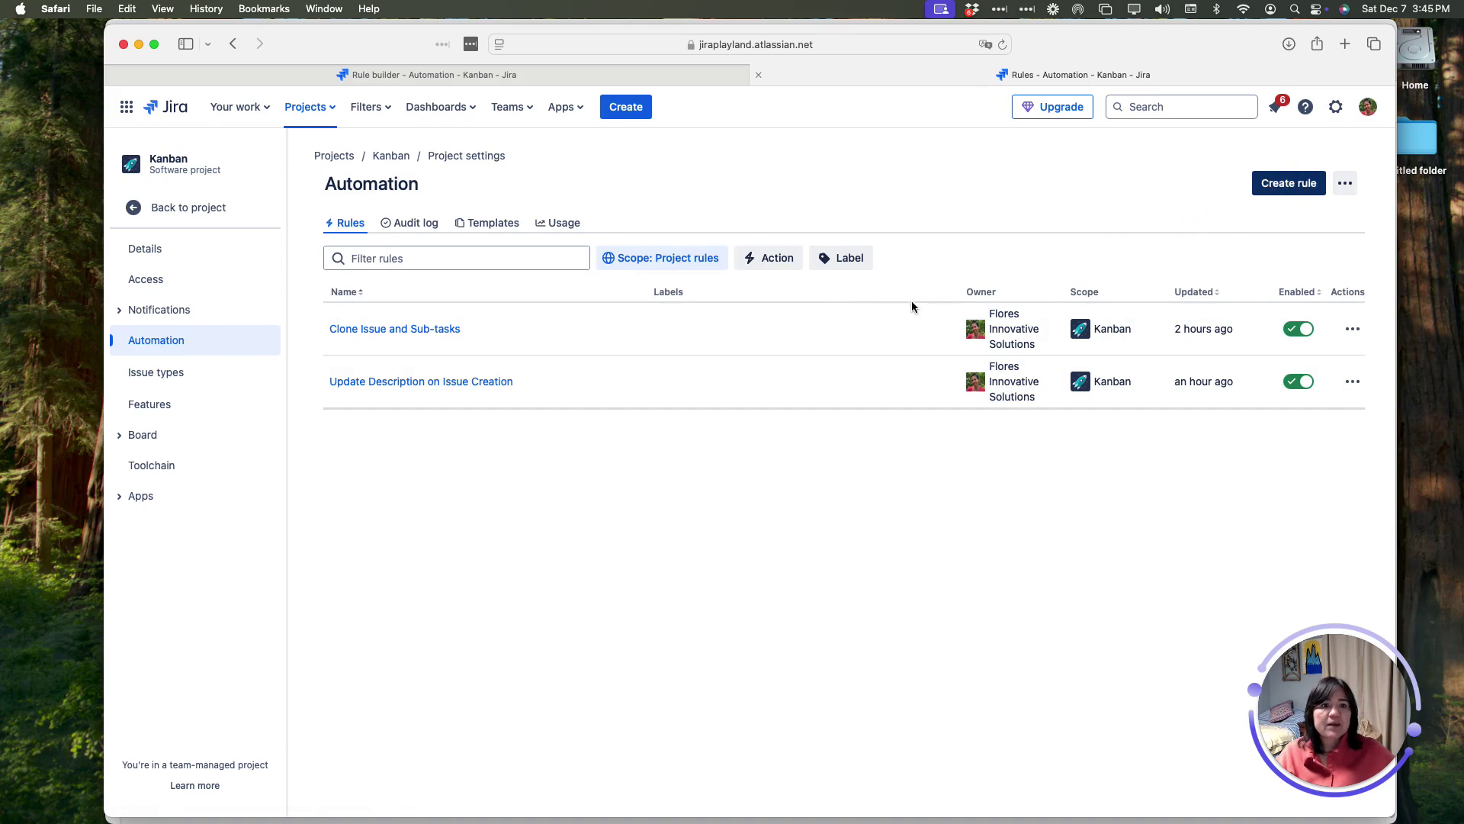
{"action": "left_click", "coordinate": [837, 82]}
{"action": "left_click", "coordinate": [581, 78]}
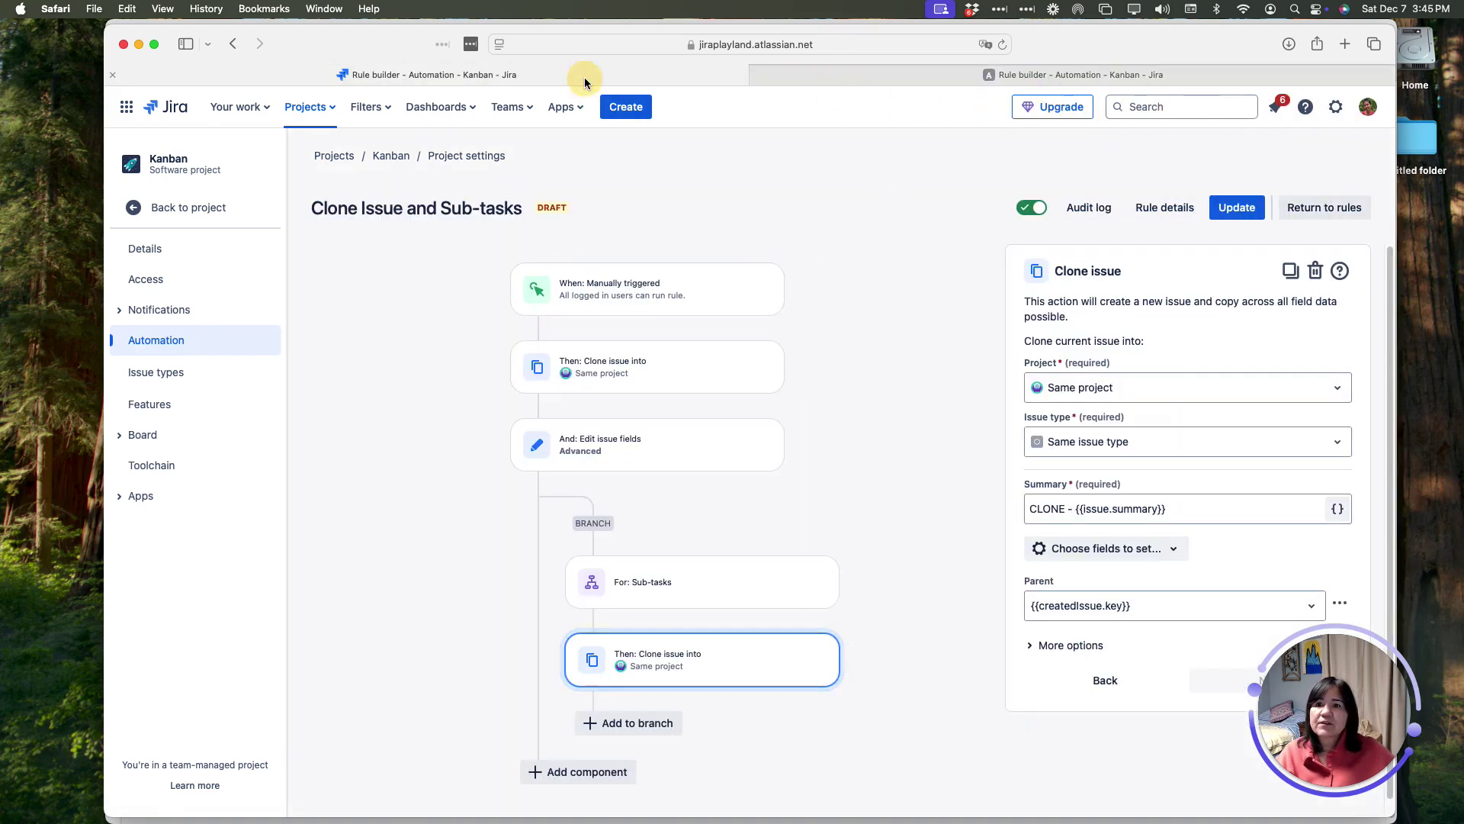
Tile the Clone Issue and Sub-tasks rule and the new rule in side-by-side windows, sidebars hidden
{"action": "mouse_move", "coordinate": [547, 95]}
{"action": "left_mouse_down"}
{"action": "mouse_move", "coordinate": [99, 184]}
{"action": "mouse_move", "coordinate": [1, 416]}
{"action": "left_mouse_up"}
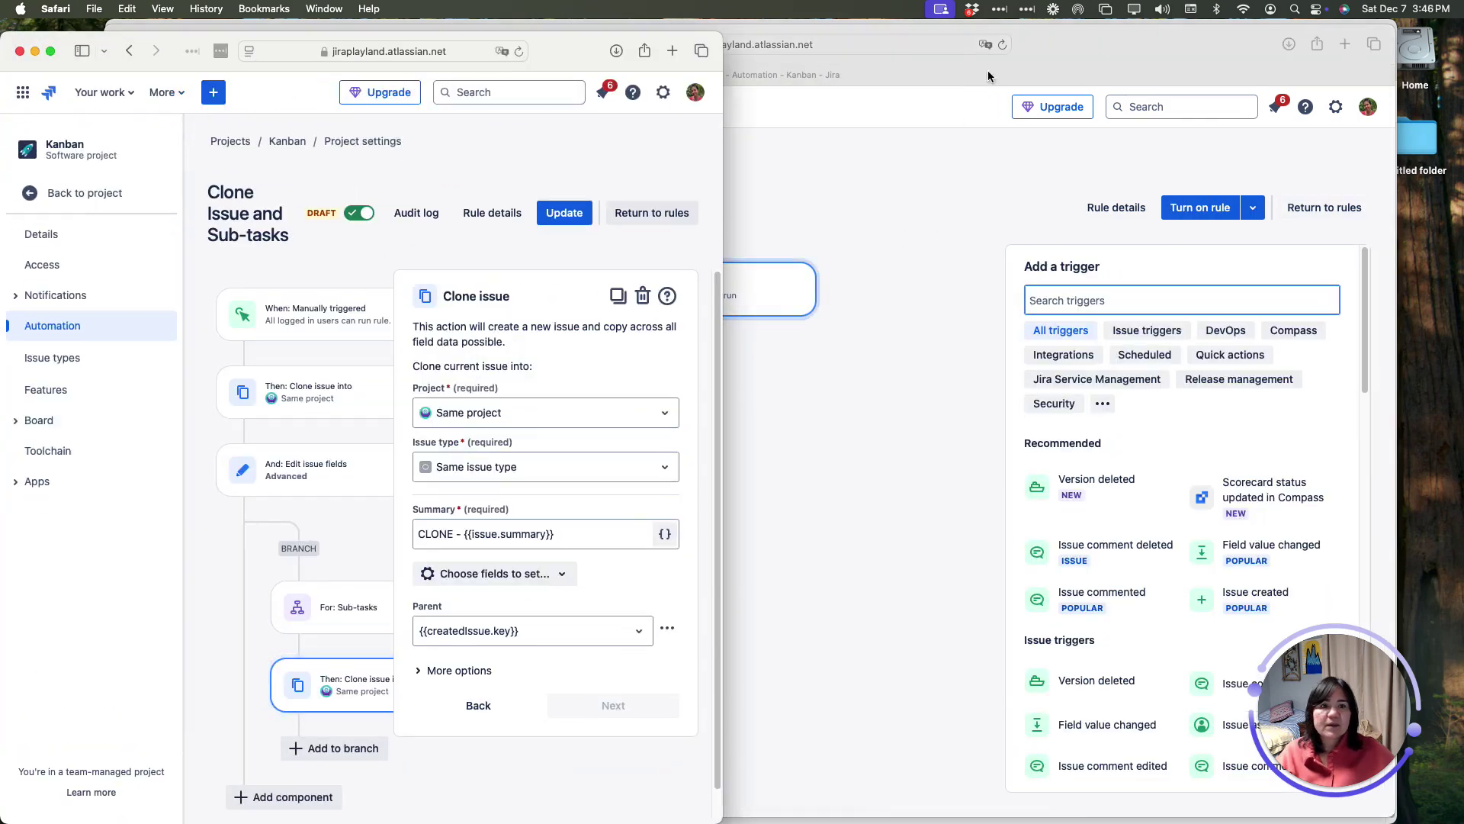
{"action": "left_click_drag", "start_coordinate": [1029, 70], "coordinate": [1459, 85]}
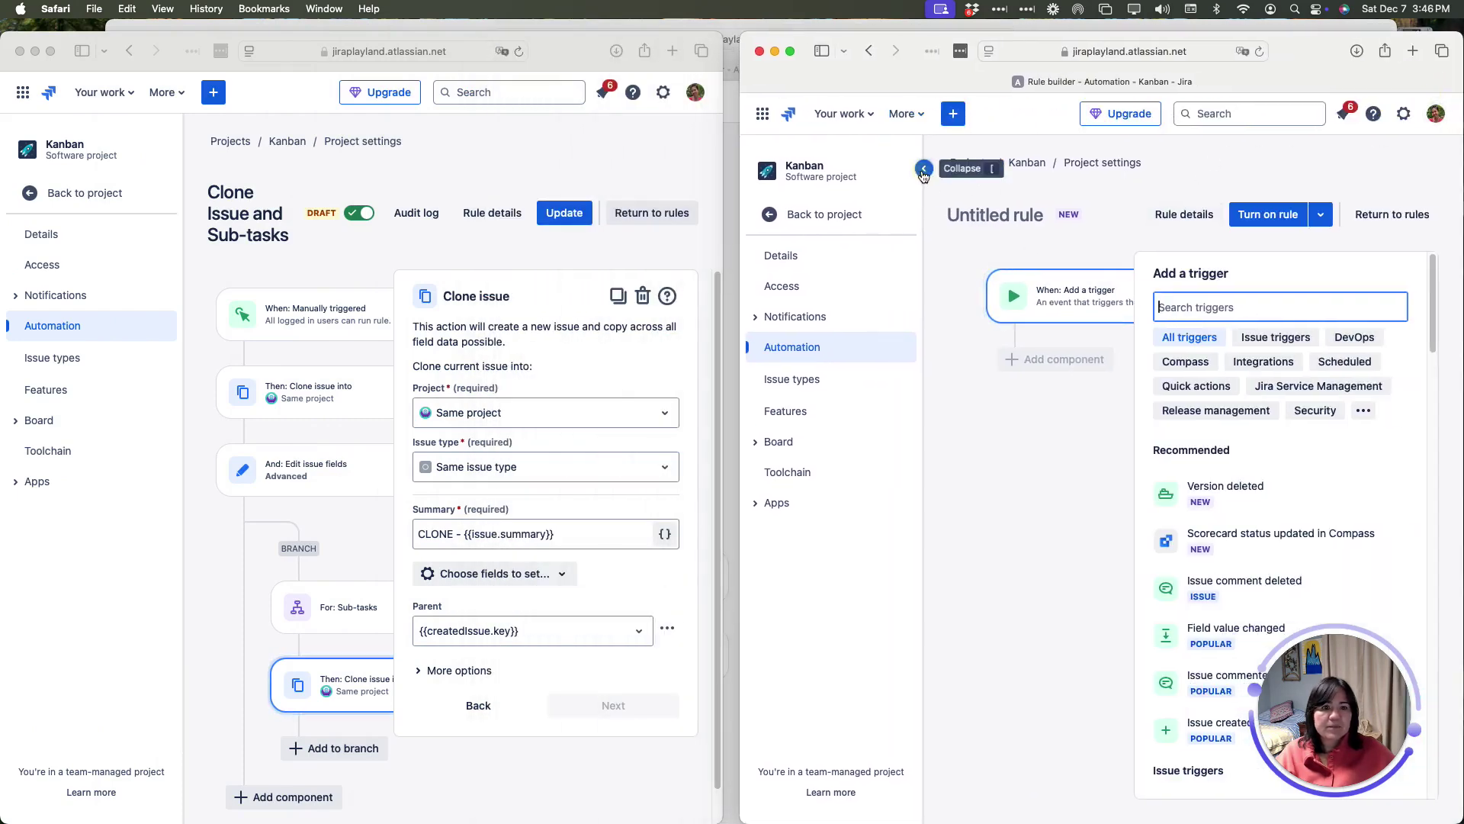
{"action": "left_click", "coordinate": [924, 169]}
{"action": "left_click_drag", "start_coordinate": [1300, 58], "coordinate": [1459, 59]}
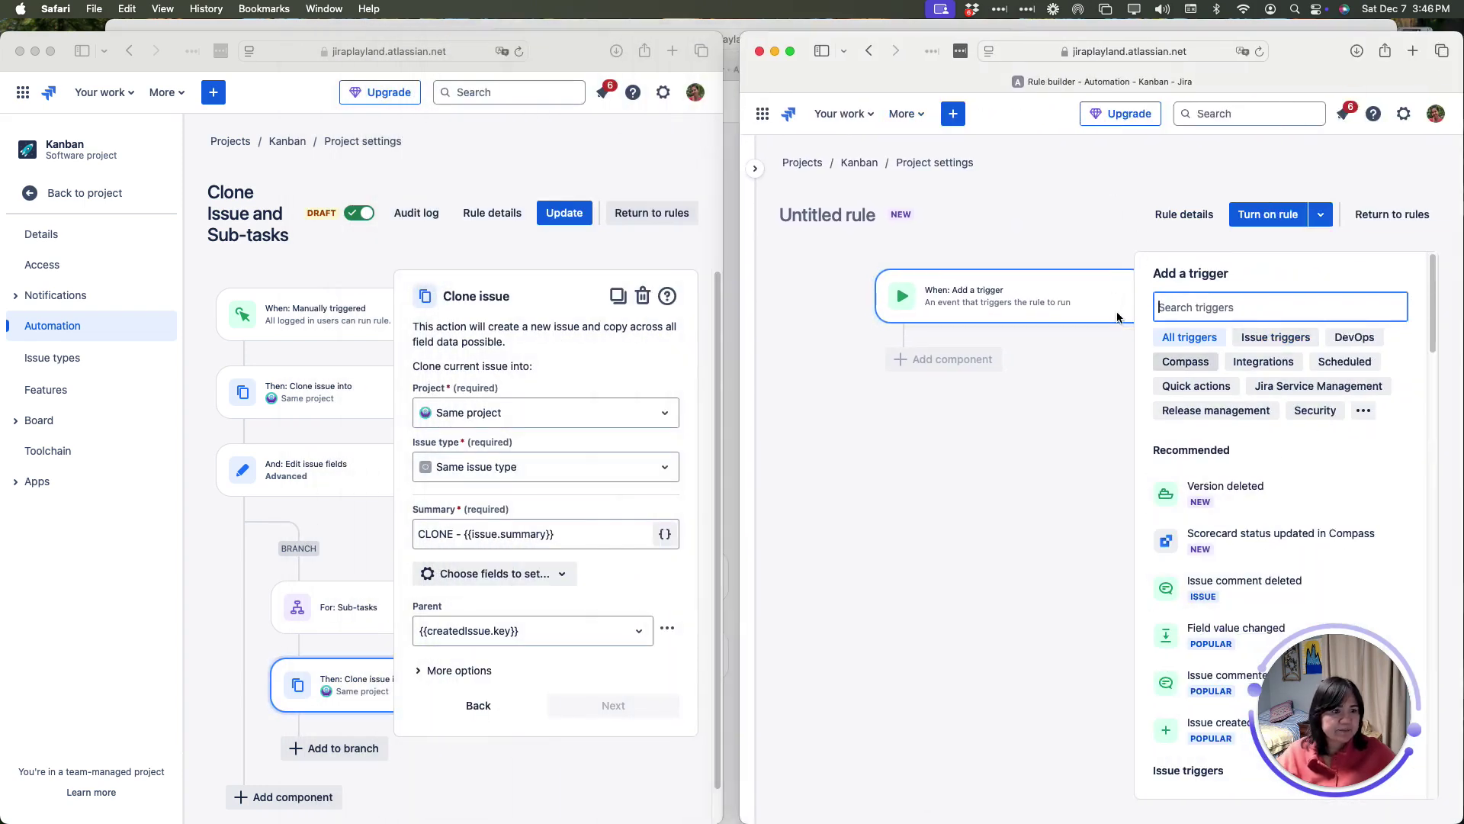
{"action": "left_click", "coordinate": [172, 144]}
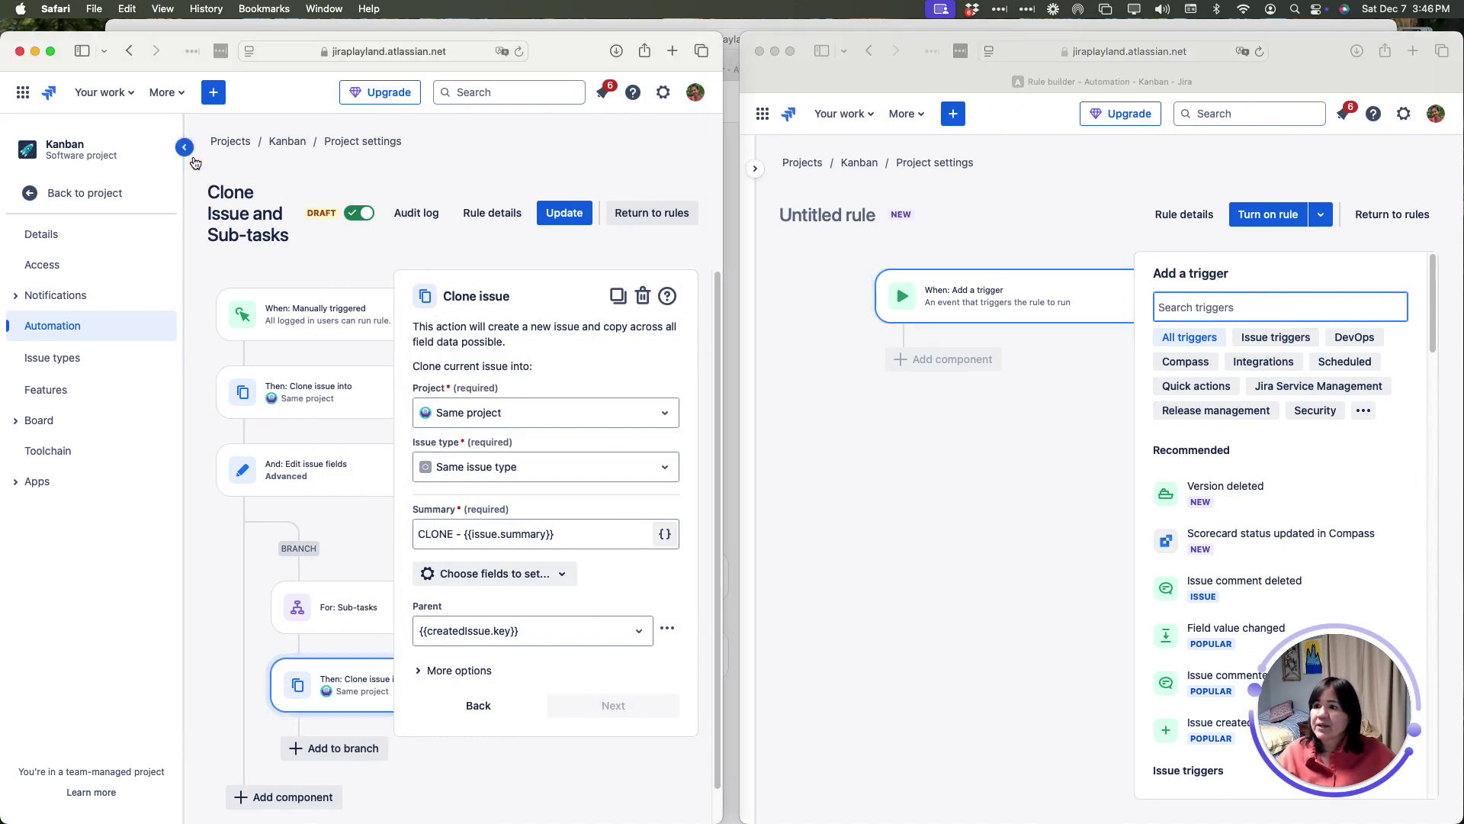
{"action": "left_click", "coordinate": [197, 163]}
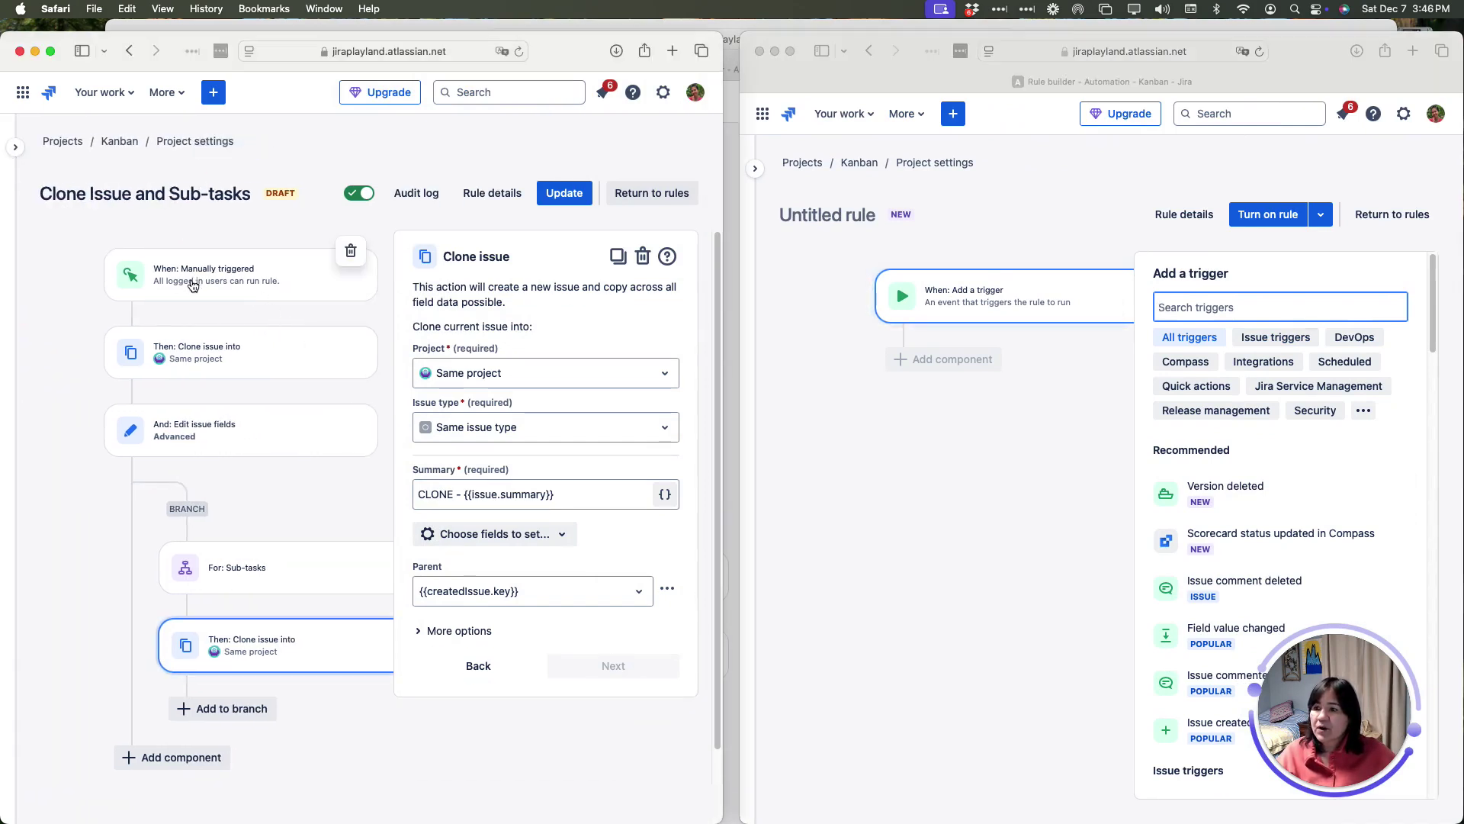
Give the new rule a Manual trigger from issue, found by searching 'man'
{"action": "left_click", "coordinate": [1004, 299]}
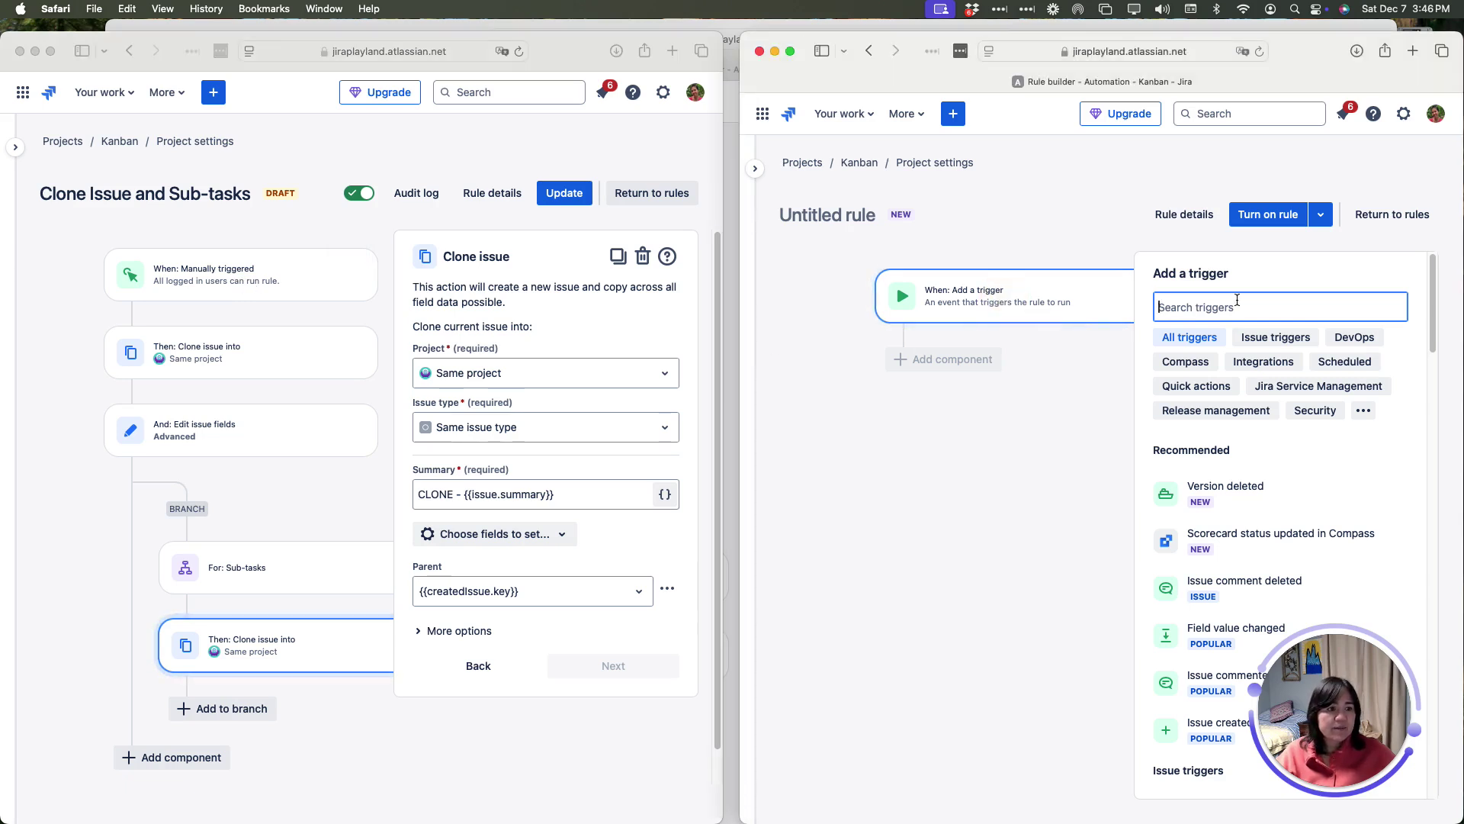
{"action": "left_click_drag", "start_coordinate": [1342, 763], "coordinate": [690, 772]}
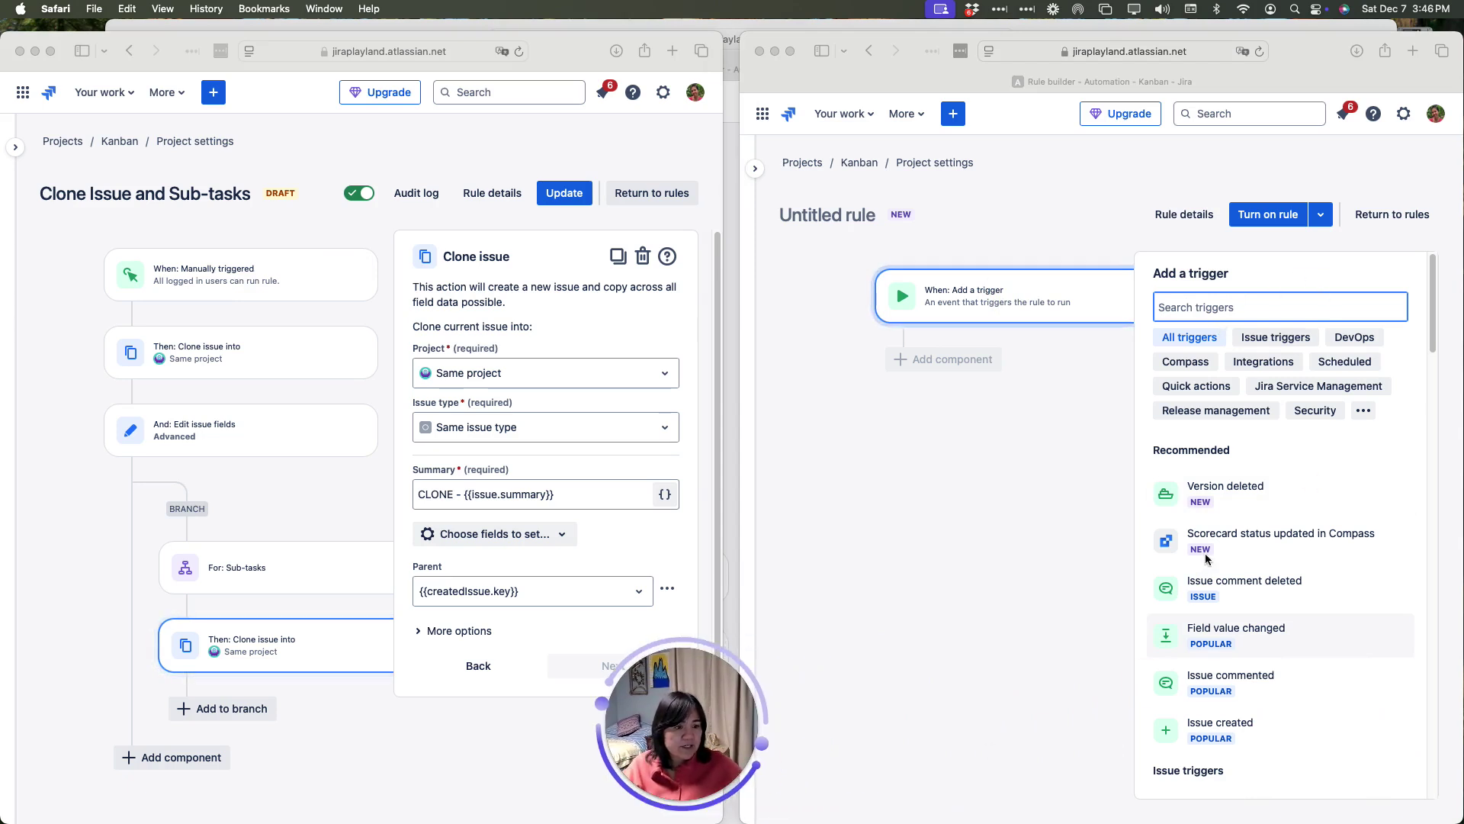
{"action": "left_click", "coordinate": [1235, 307]}
{"action": "type", "text": "man"}
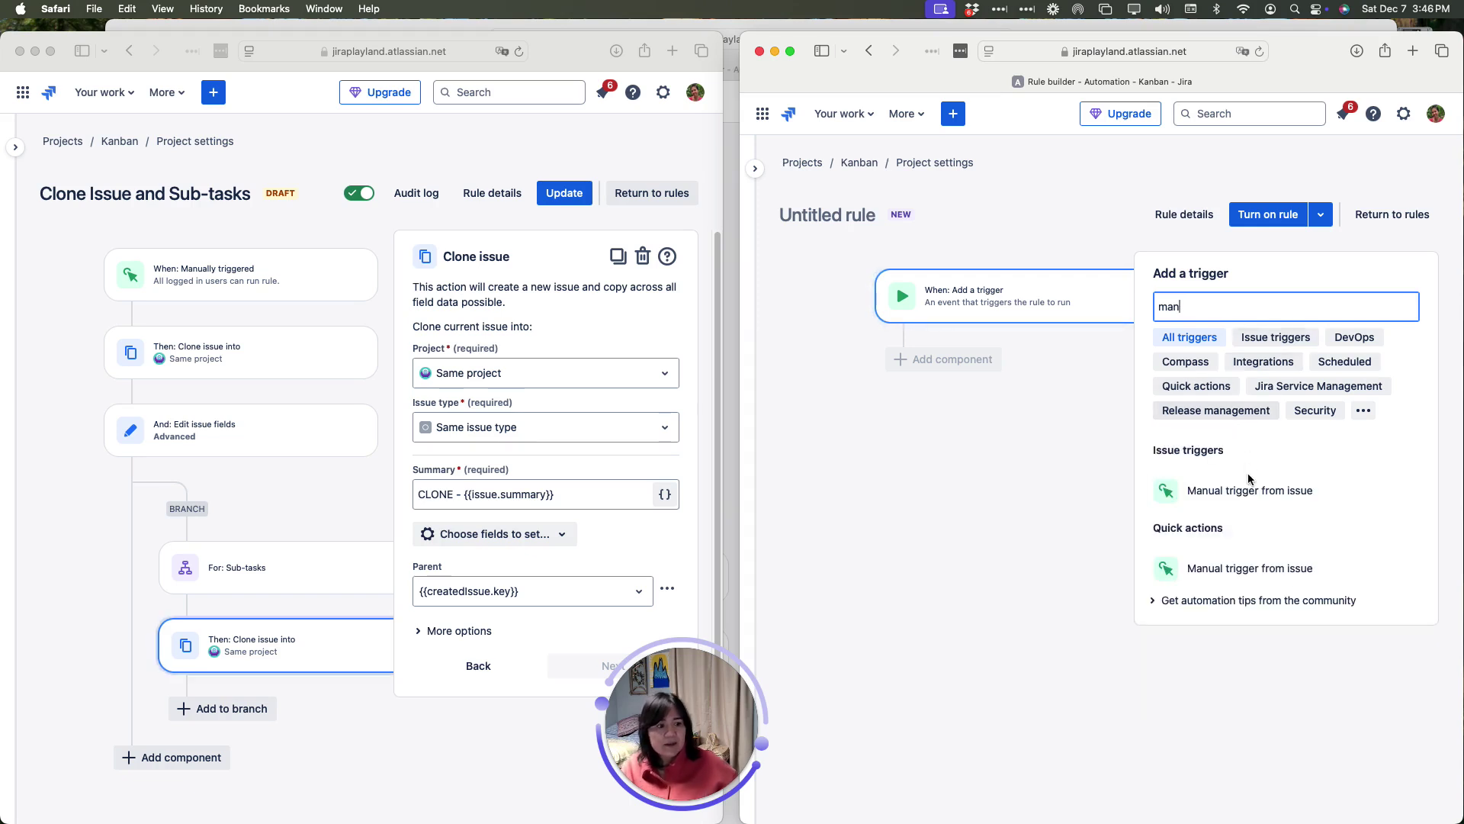
{"action": "left_click", "coordinate": [1251, 489]}
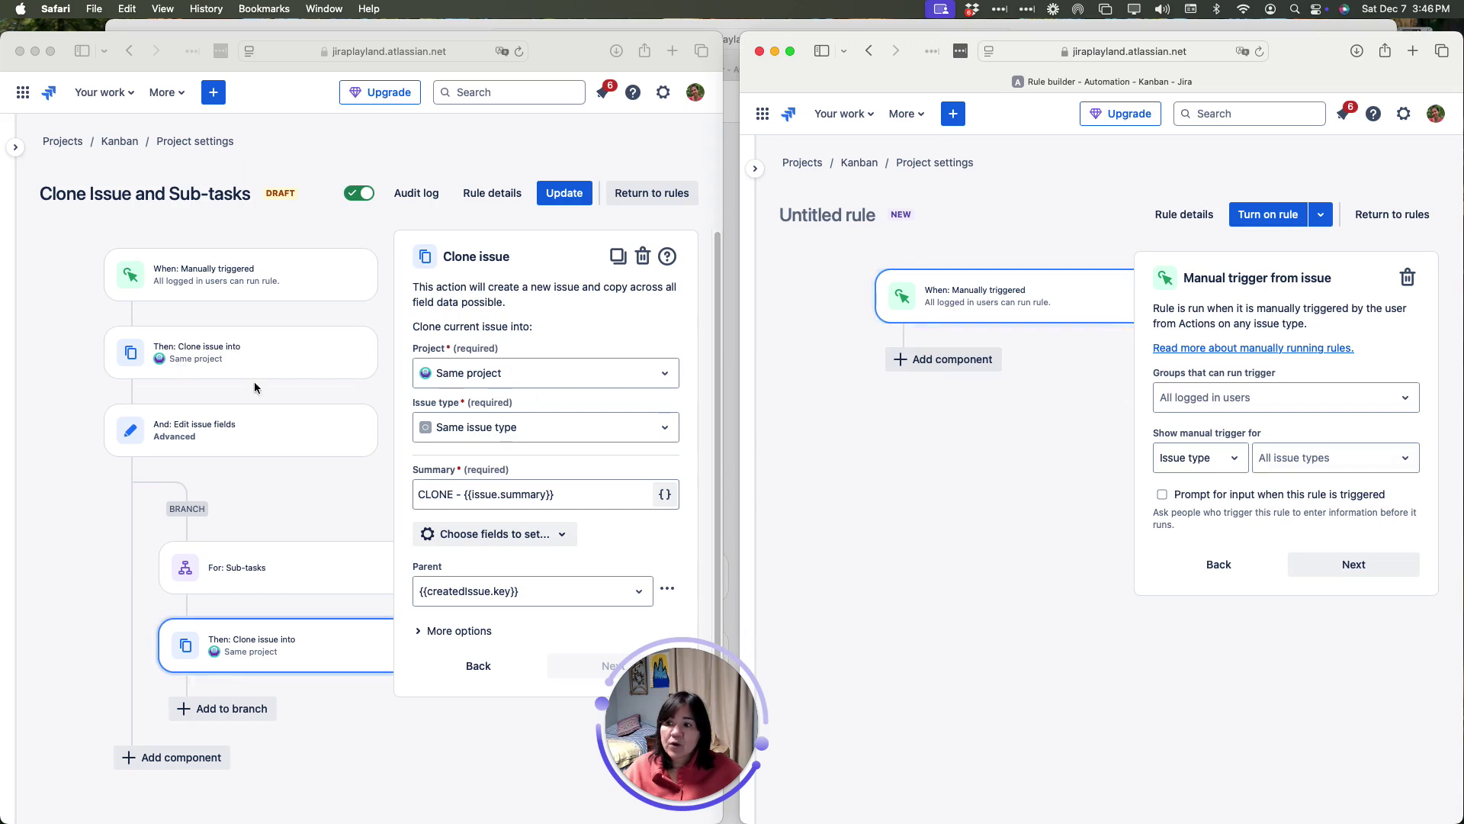
Add a Clone issue action to the new rule, cloning into the Same project
{"action": "left_click", "coordinate": [952, 366]}
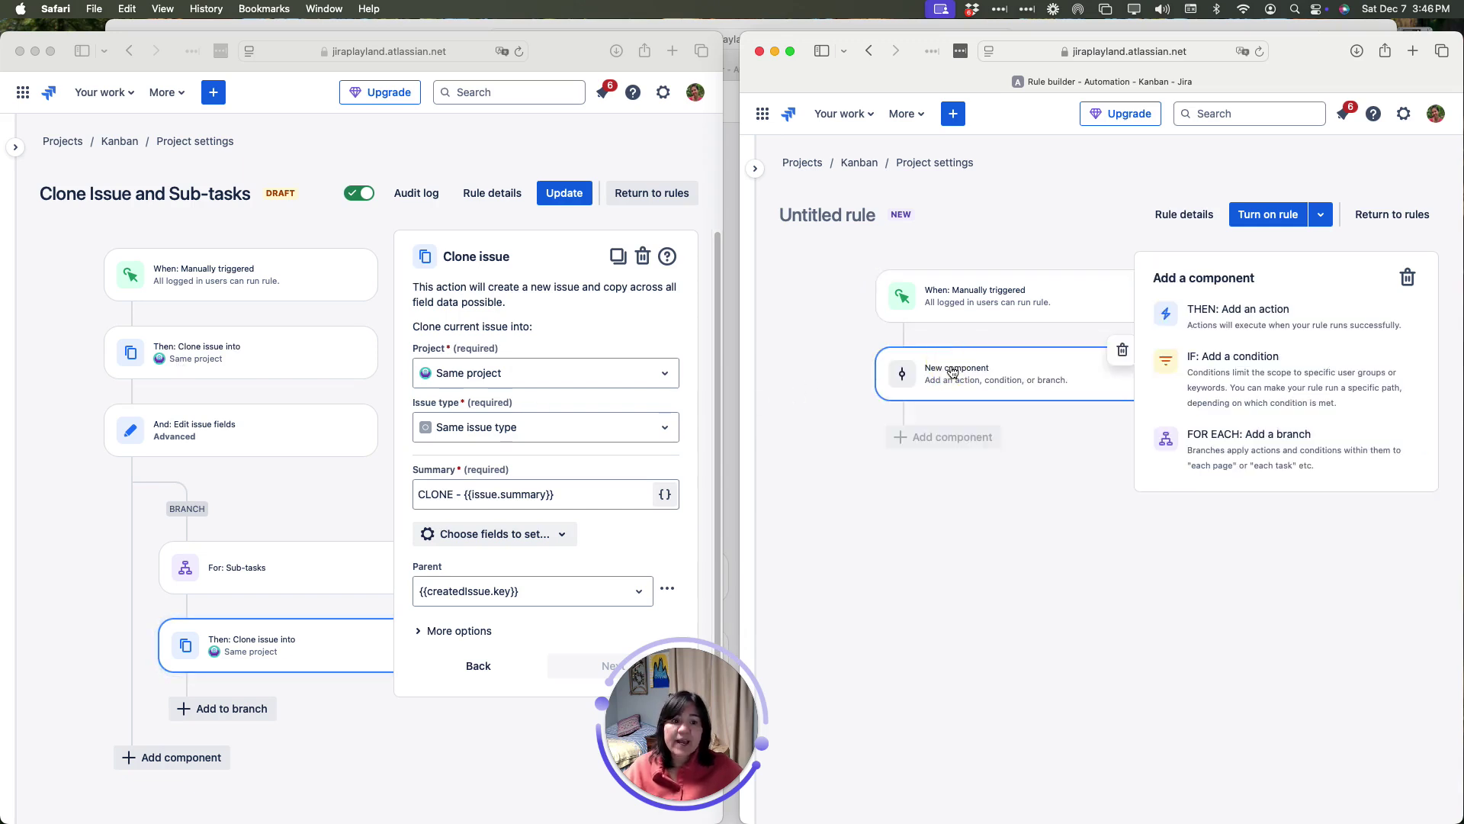
{"action": "left_click", "coordinate": [243, 362]}
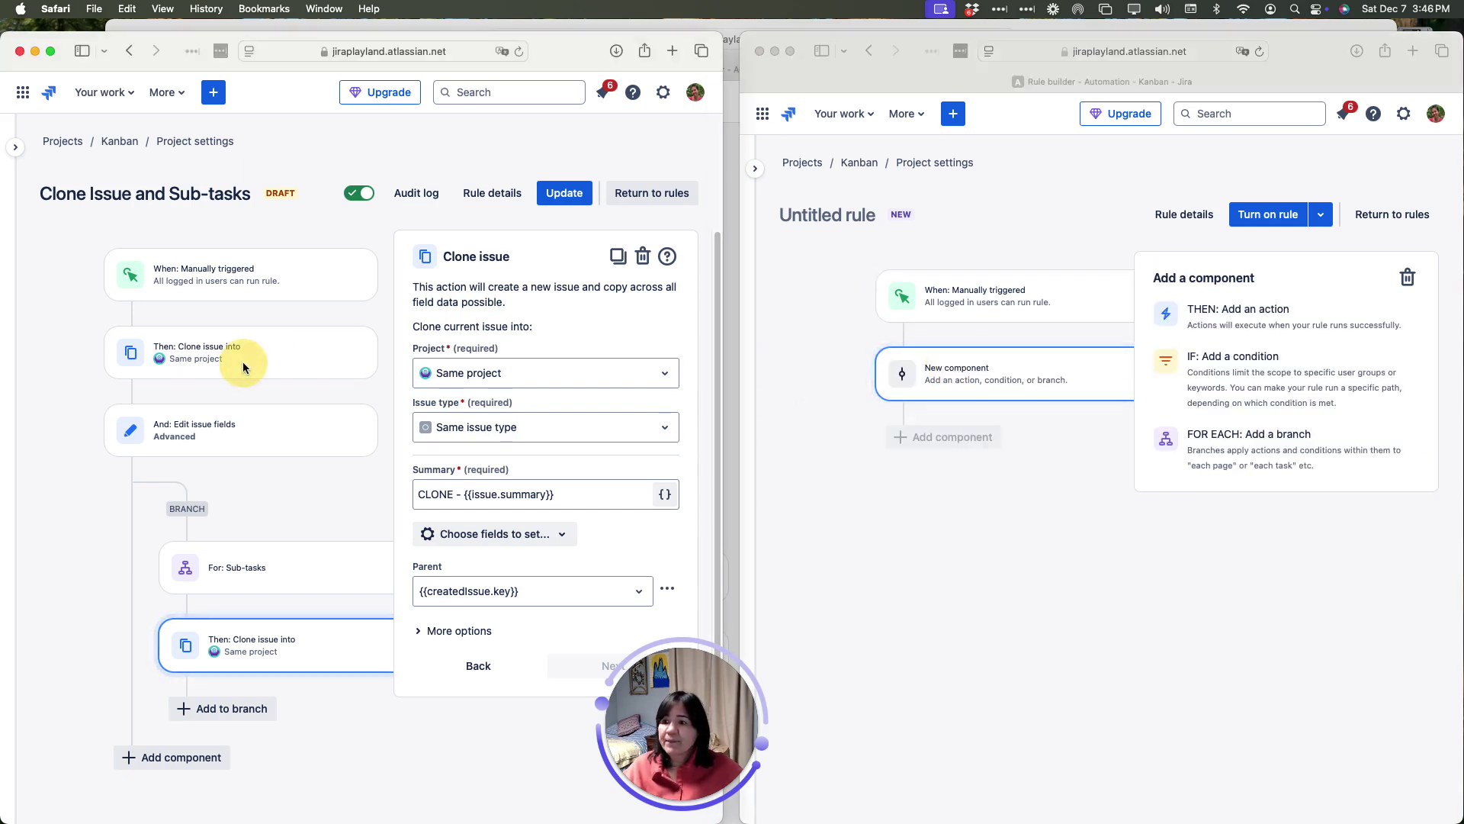
{"action": "left_click_drag", "start_coordinate": [519, 253], "coordinate": [437, 257]}
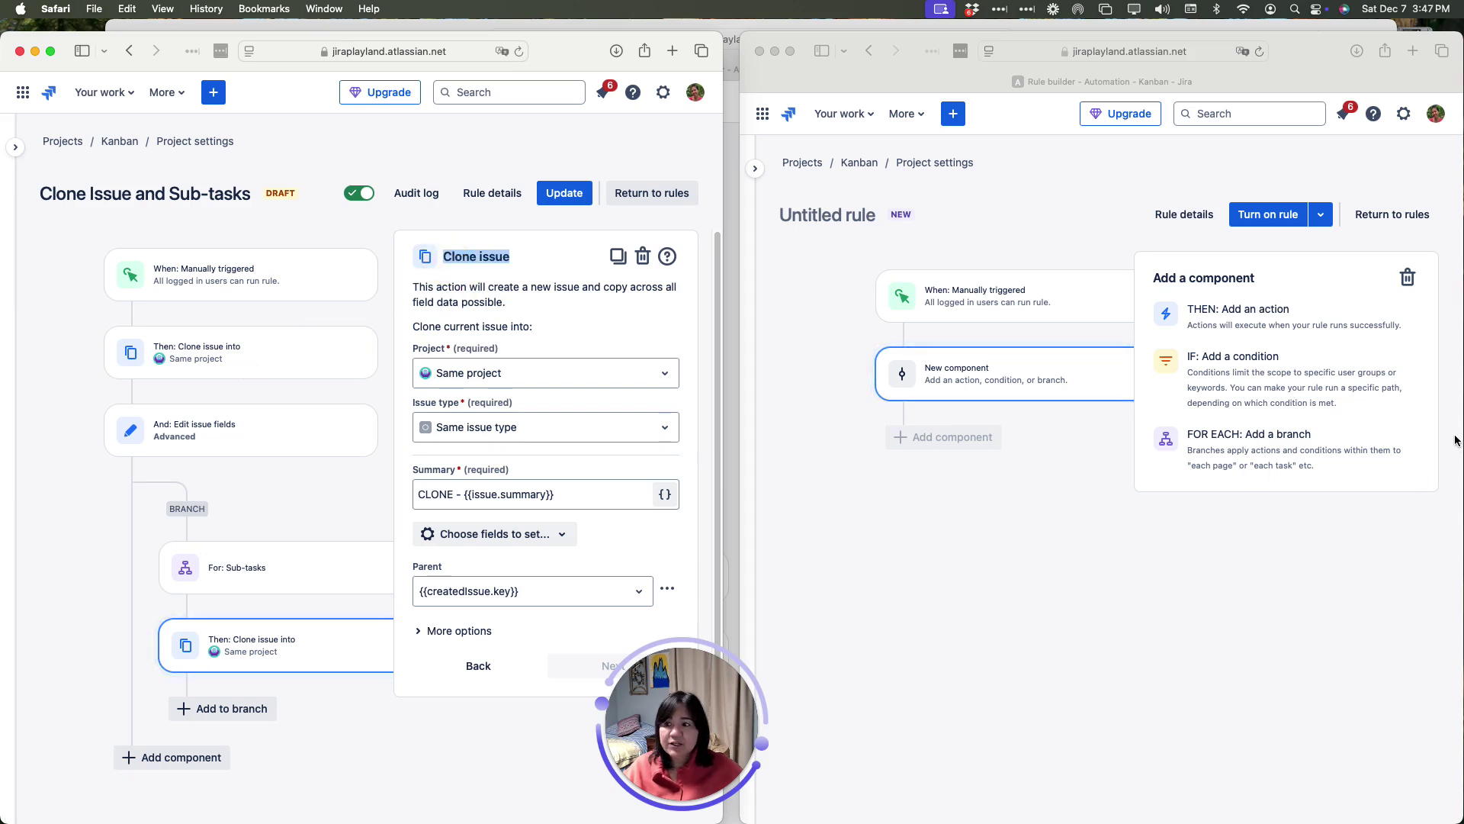
{"action": "left_click", "coordinate": [1258, 312]}
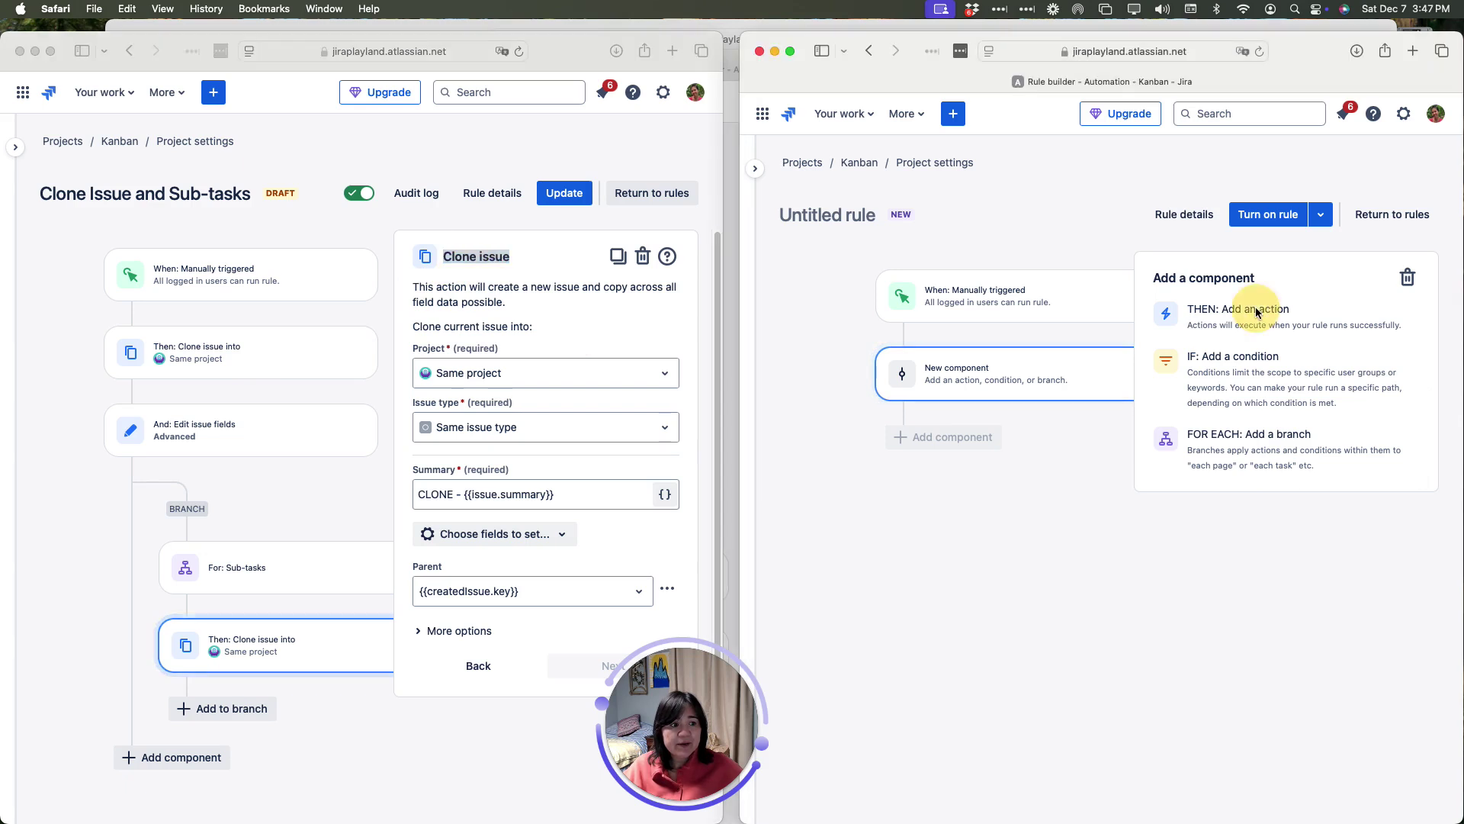
{"action": "left_click", "coordinate": [1267, 328]}
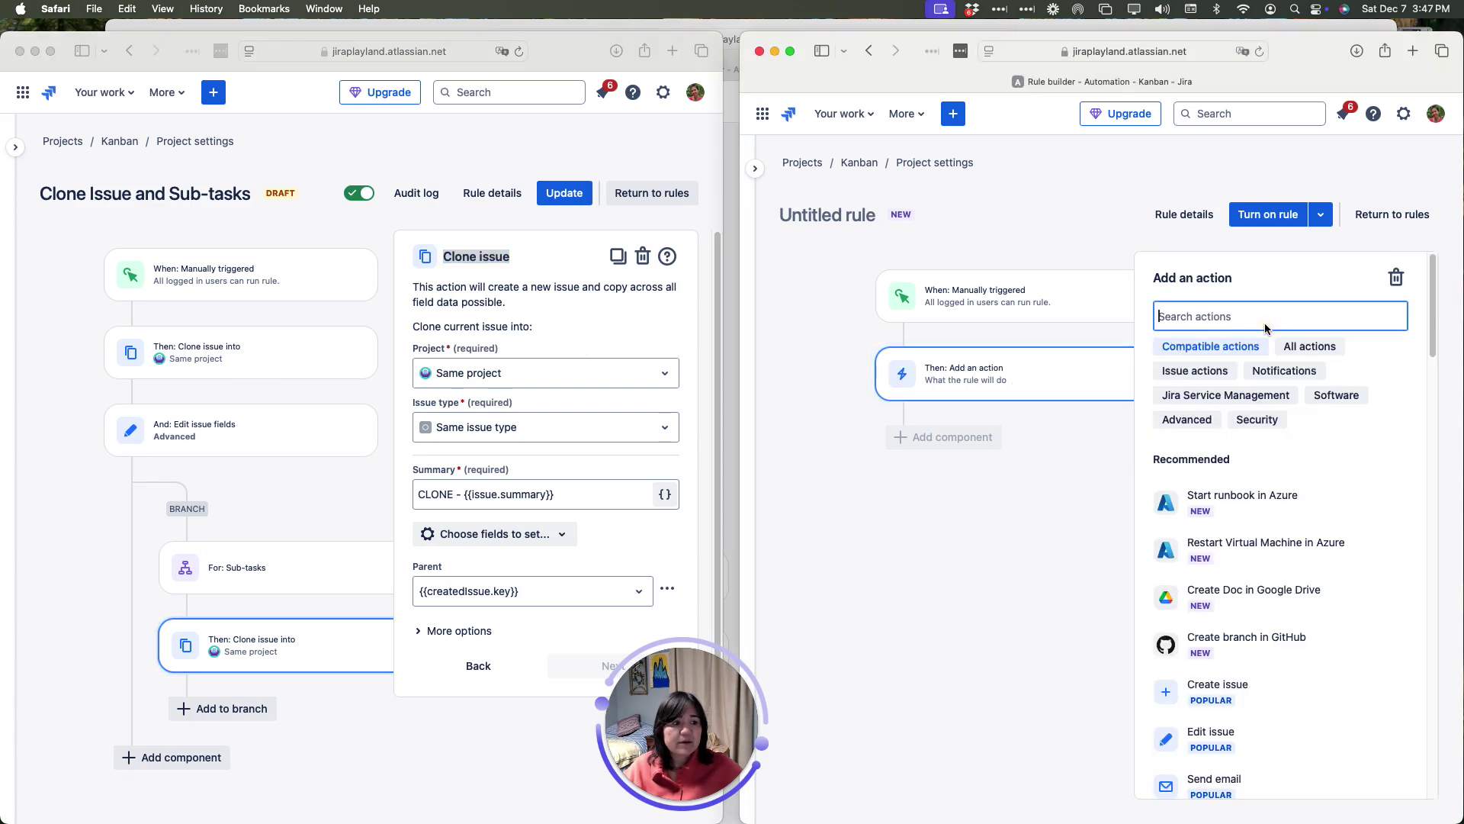
{"action": "type", "text": "clone"}
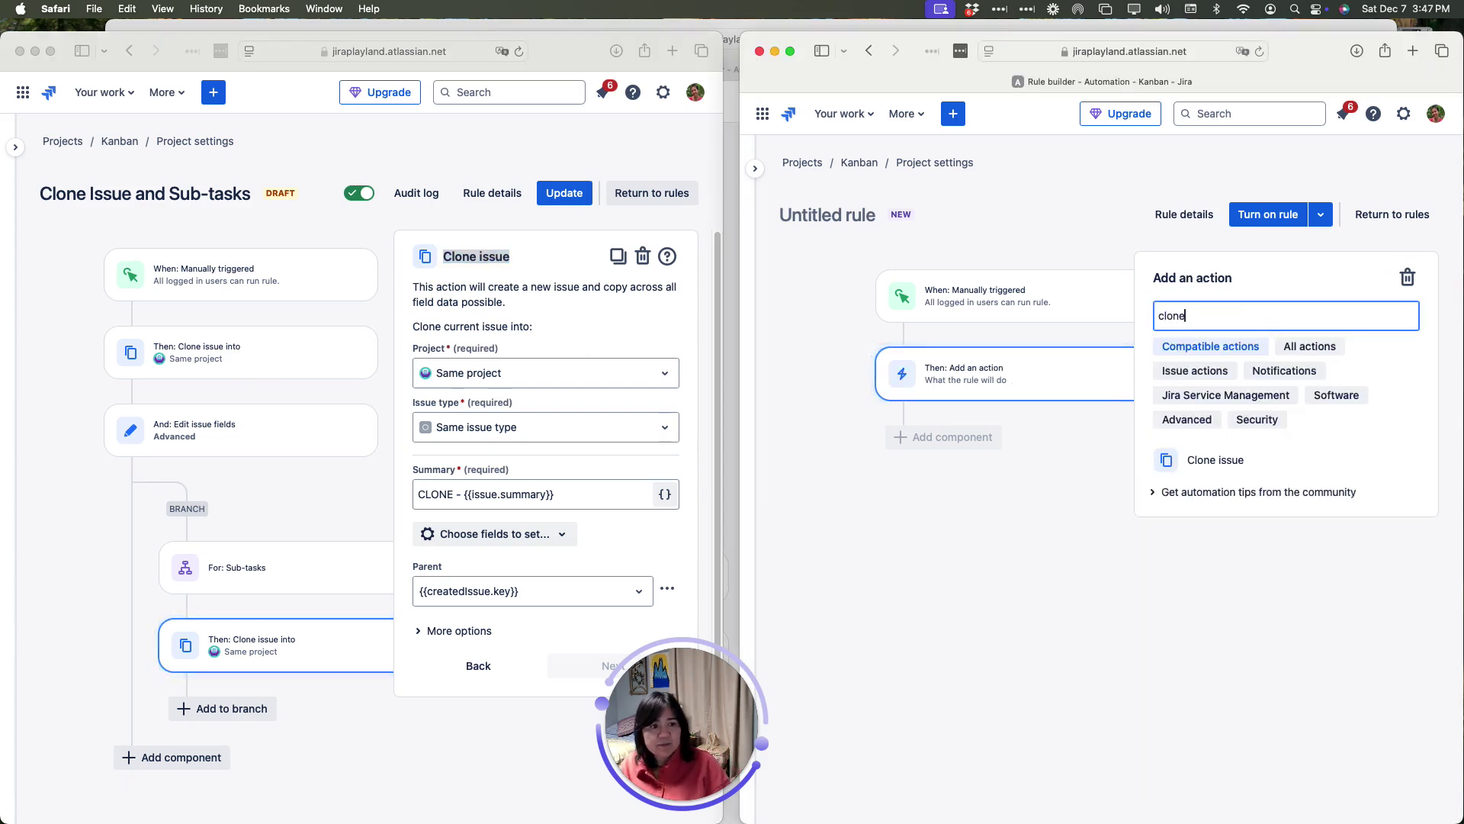
{"action": "left_click", "coordinate": [1205, 461]}
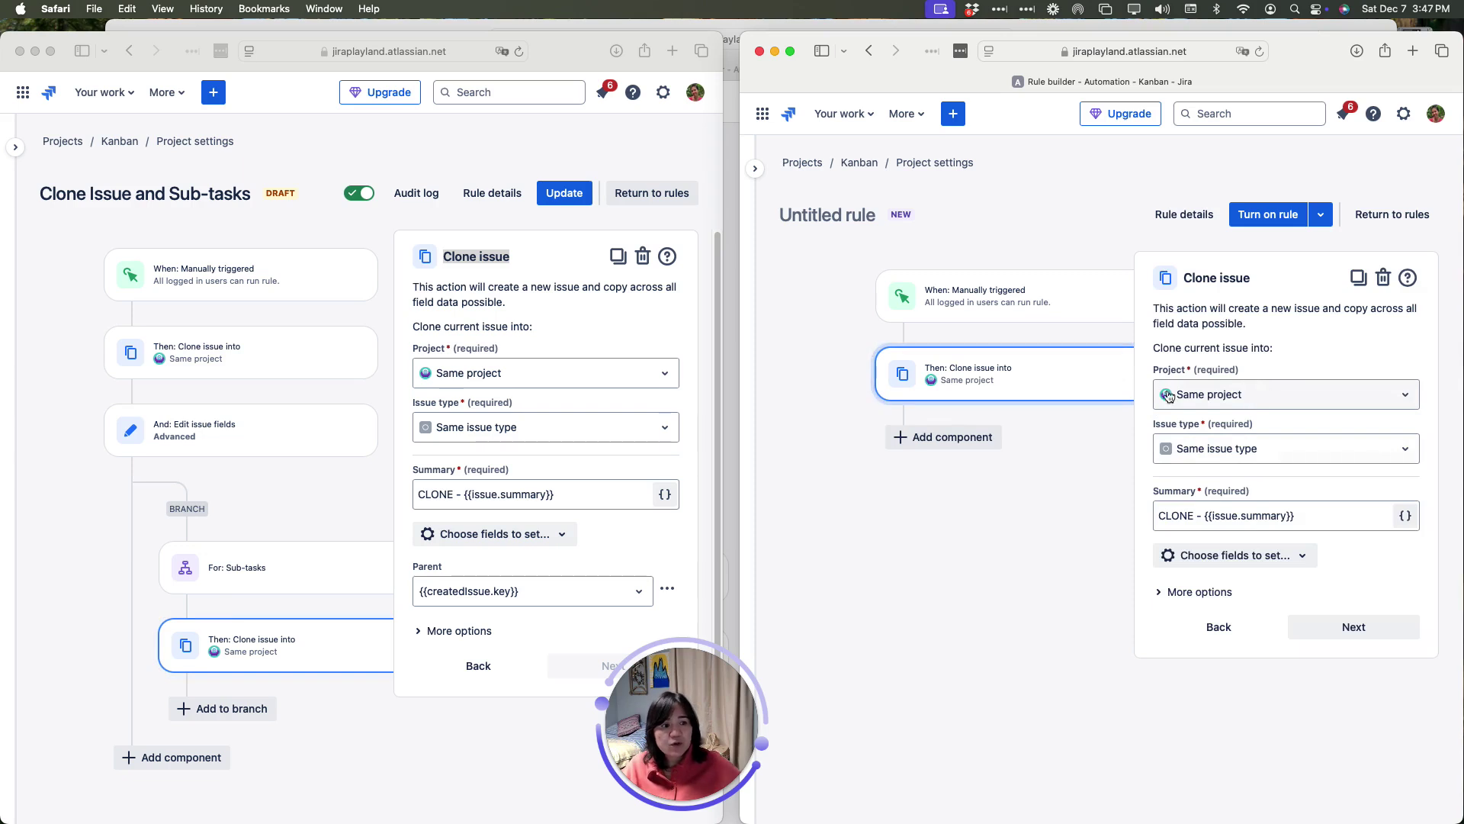
{"action": "left_click", "coordinate": [1223, 395]}
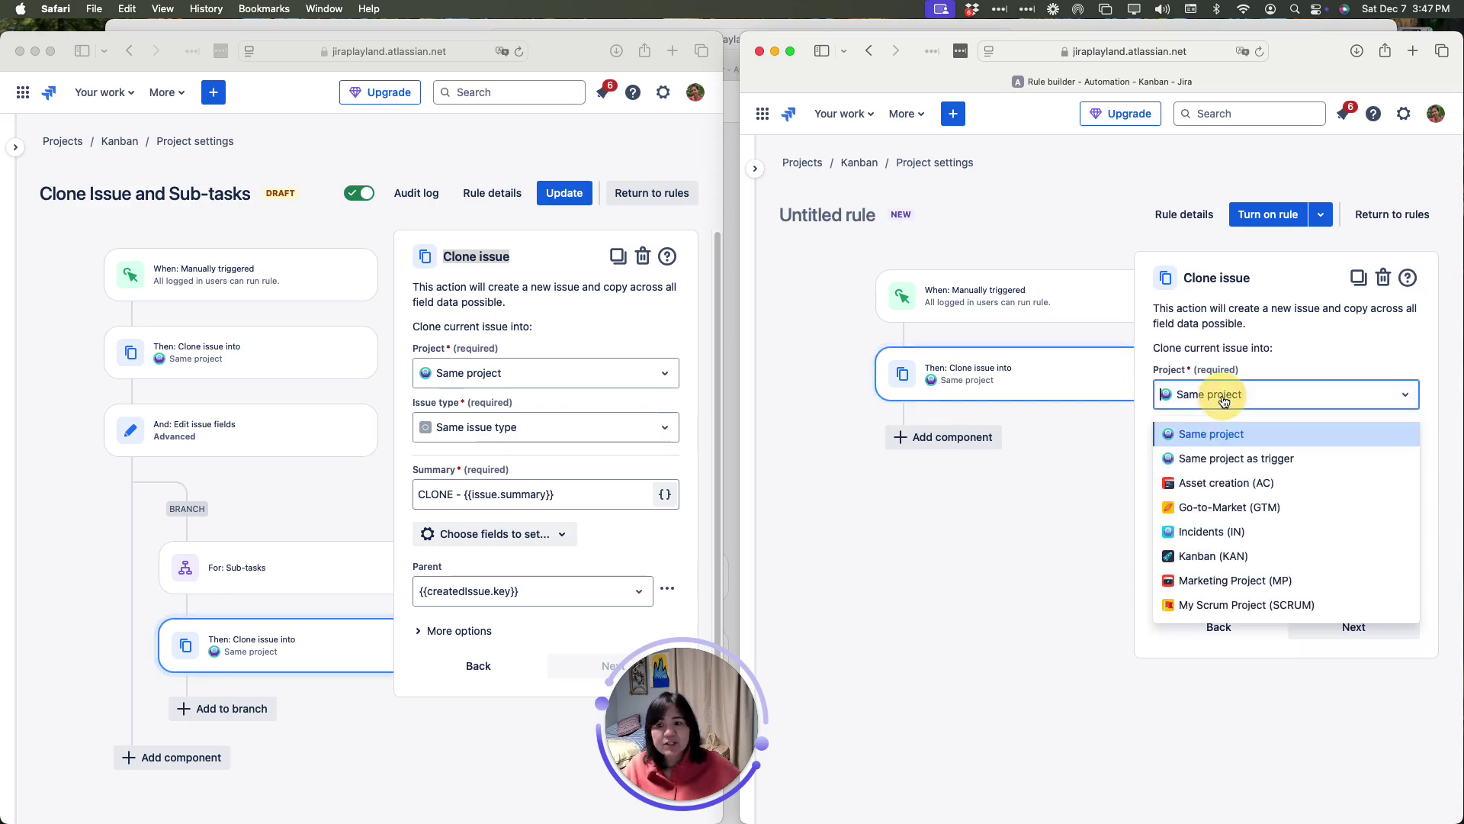
{"action": "left_click", "coordinate": [1228, 429]}
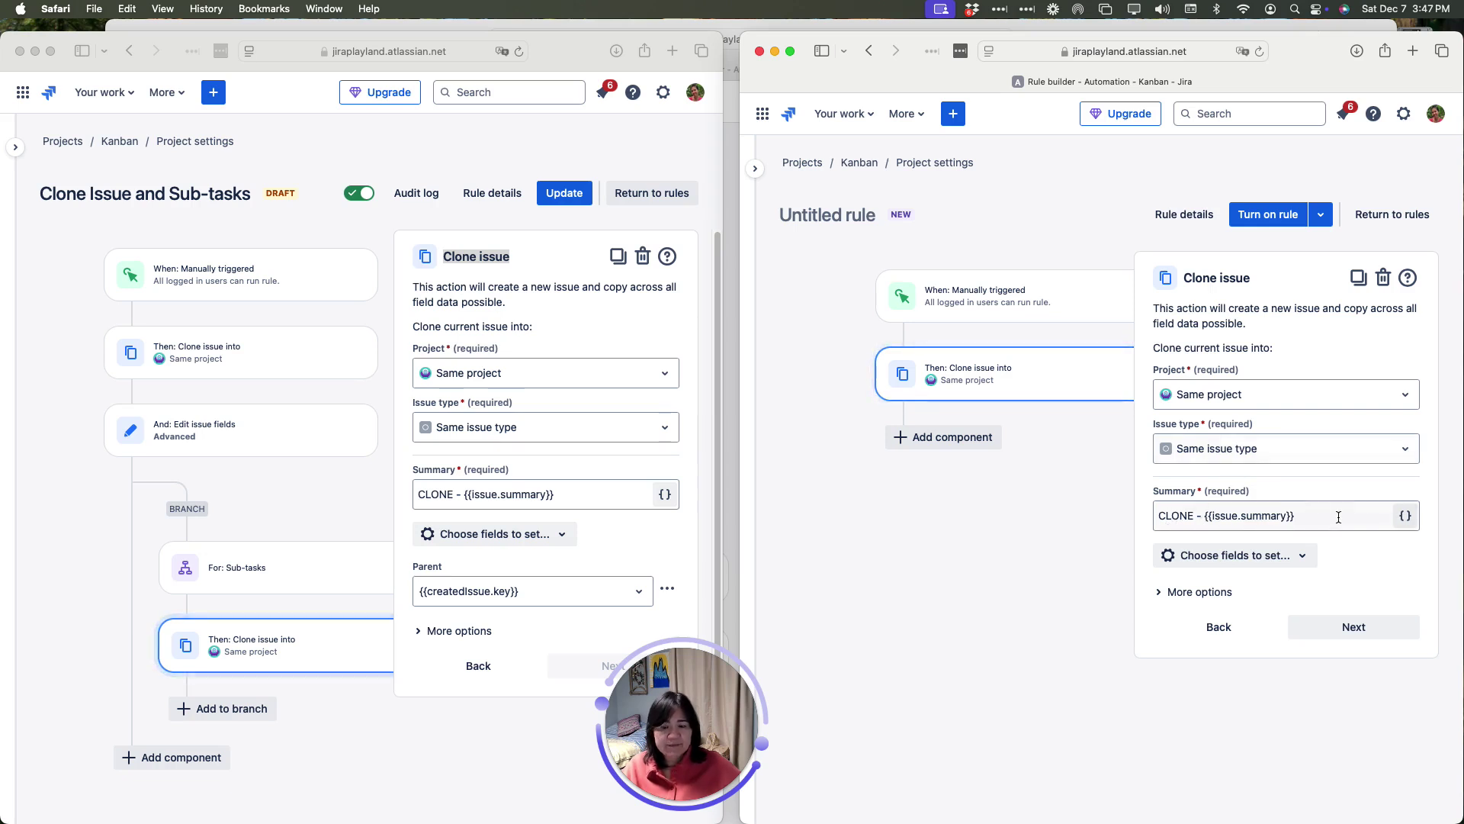
Copy the original clone action's additional fields JSON, adding label 'cloned' and a Cloners link
{"action": "left_click", "coordinate": [175, 365]}
{"action": "left_click", "coordinate": [243, 355]}
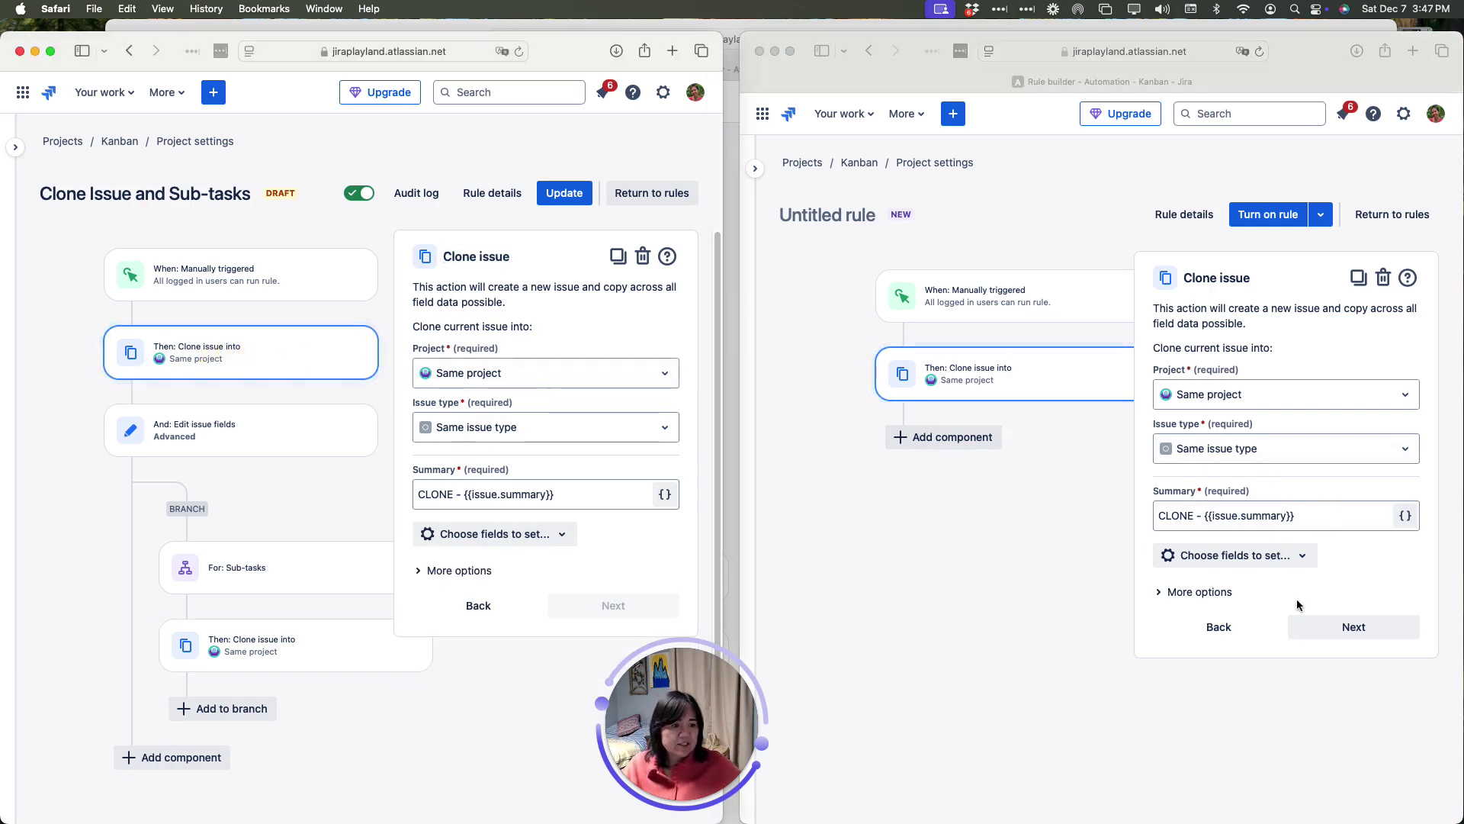
{"action": "left_click", "coordinate": [1165, 592]}
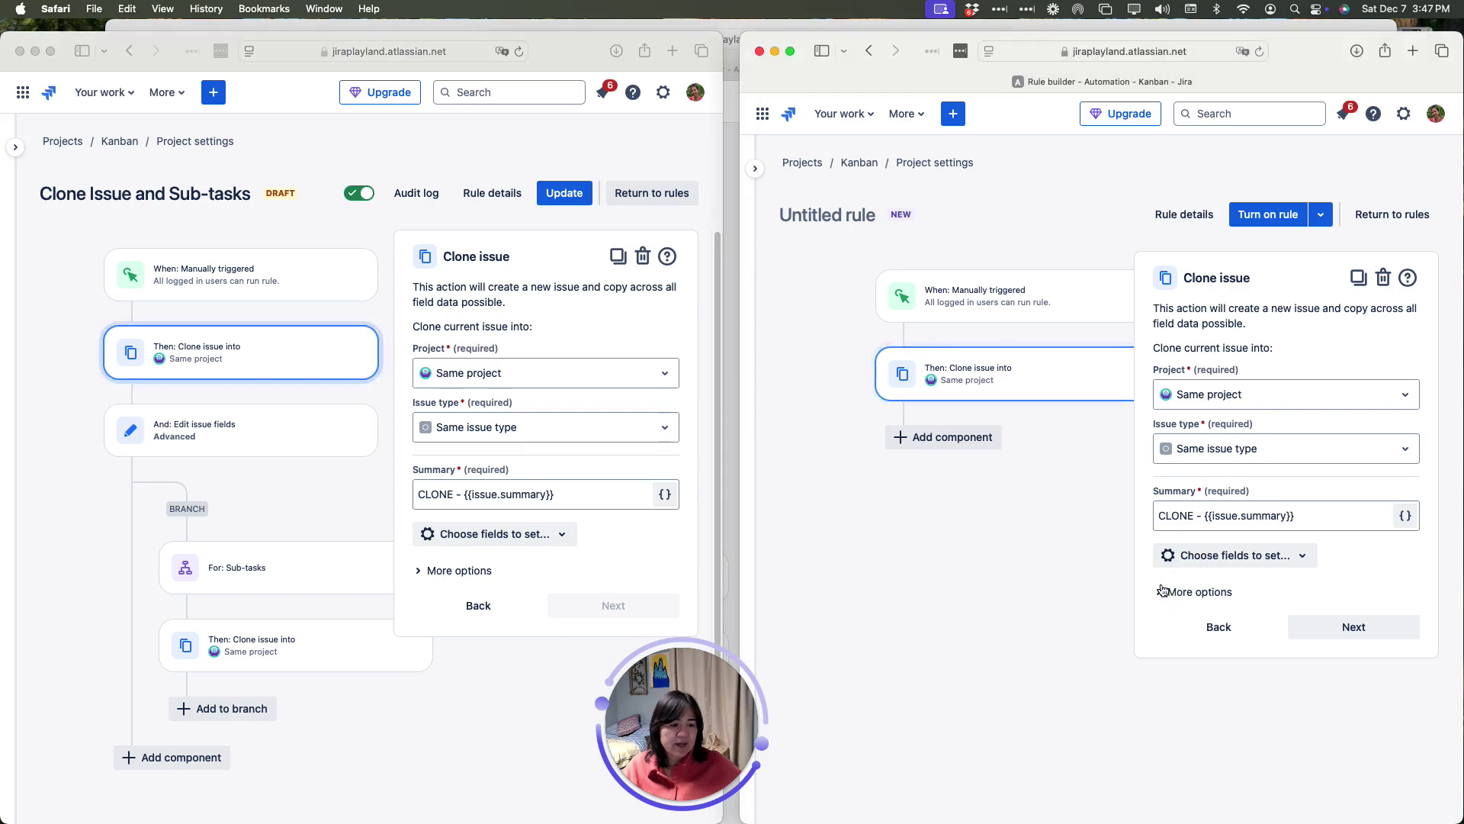
{"action": "left_click", "coordinate": [1160, 595]}
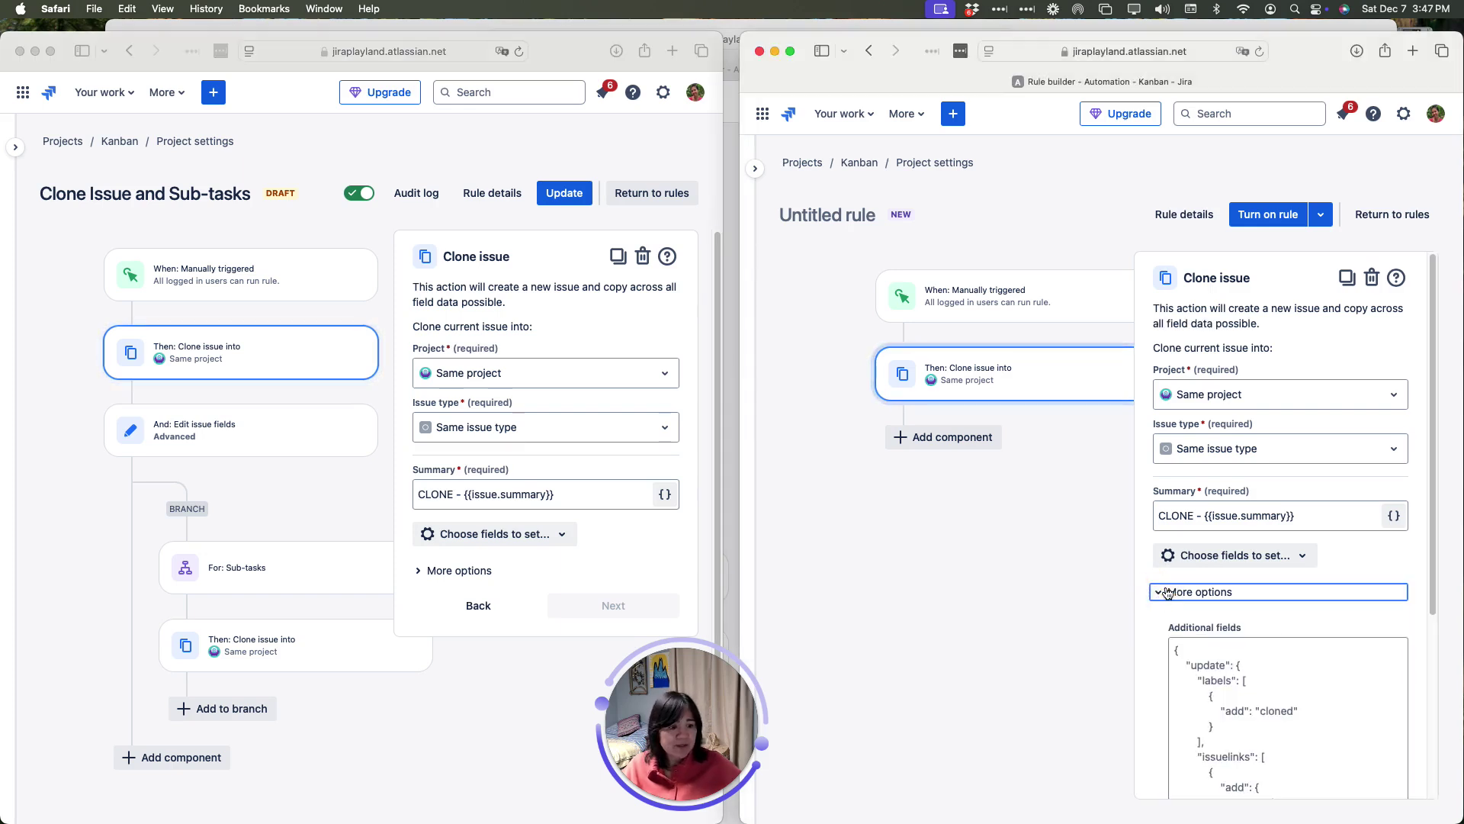
{"action": "left_click", "coordinate": [419, 571]}
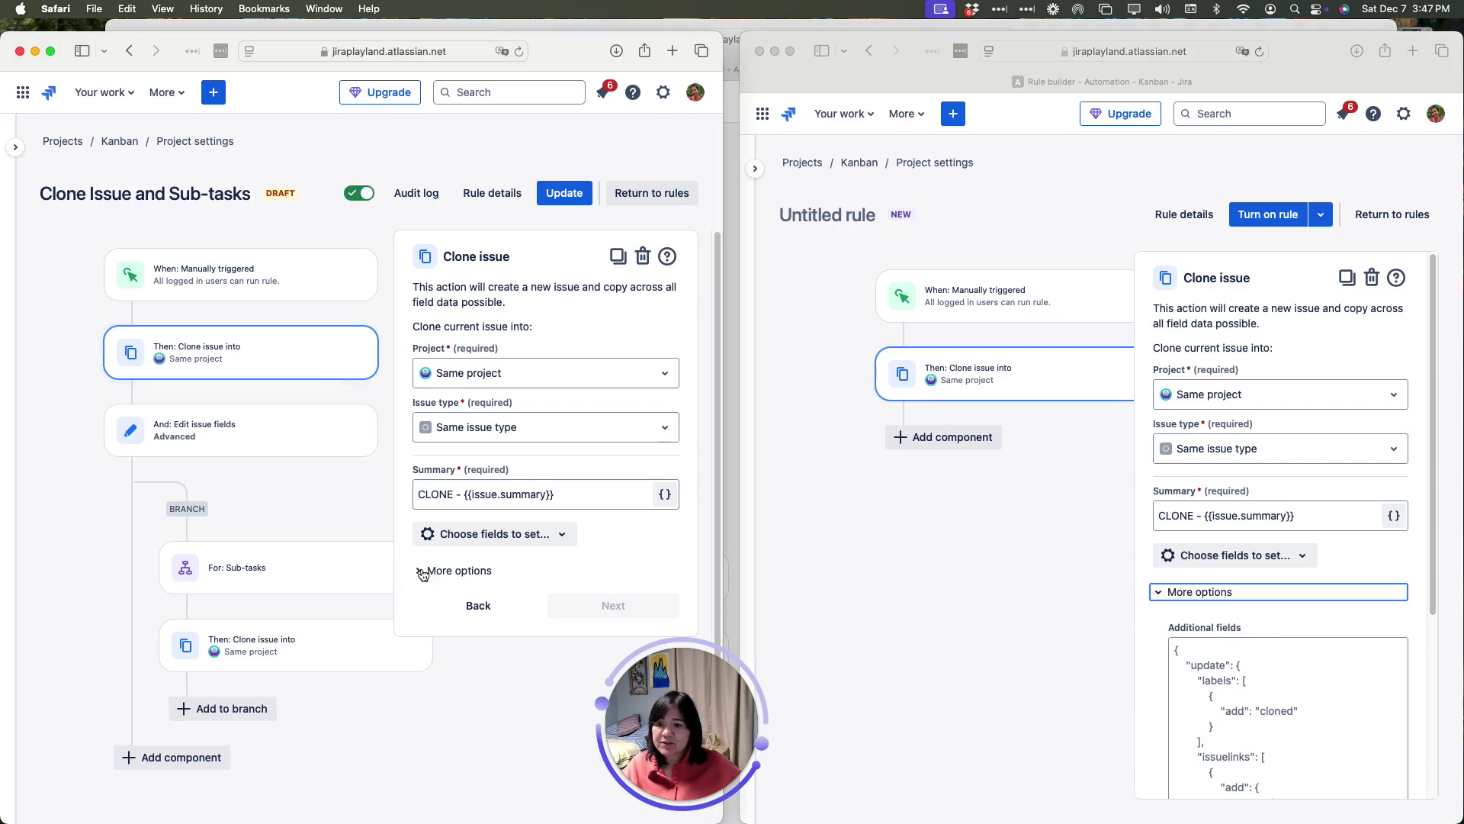
{"action": "left_click", "coordinate": [420, 577]}
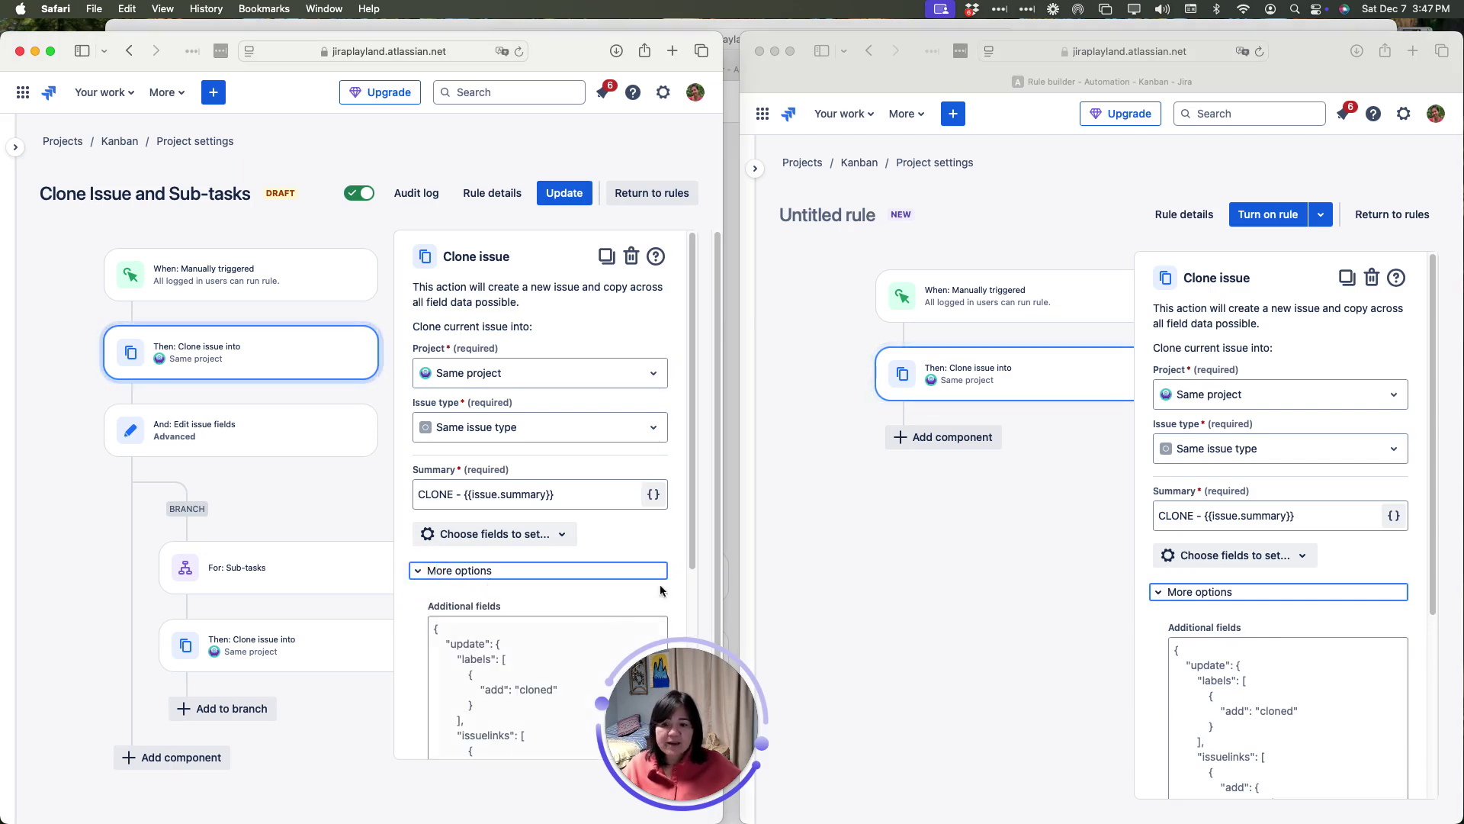
{"action": "left_click_drag", "start_coordinate": [717, 695], "coordinate": [798, 695]}
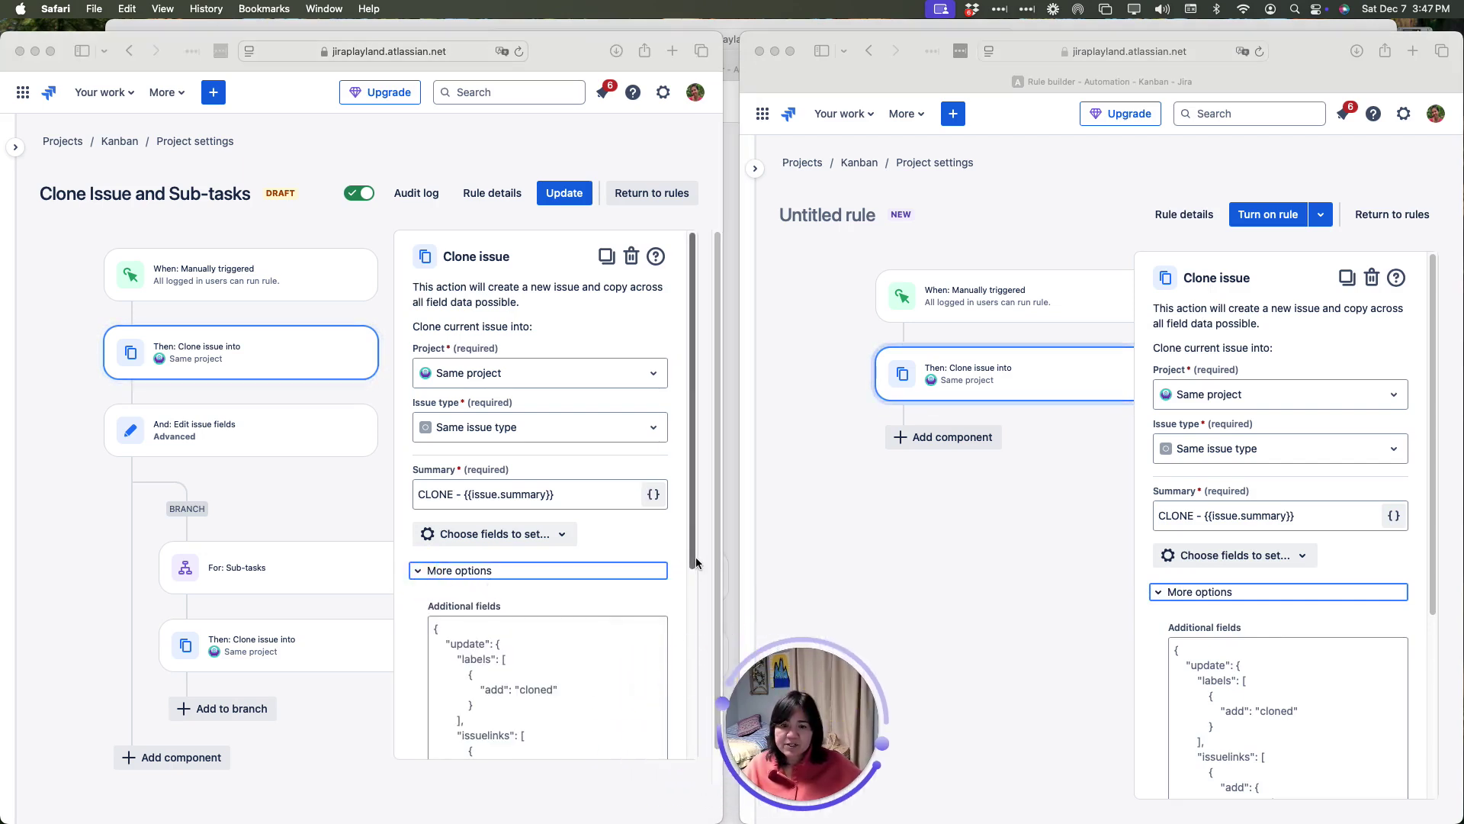
{"action": "left_click_drag", "start_coordinate": [692, 549], "coordinate": [708, 703]}
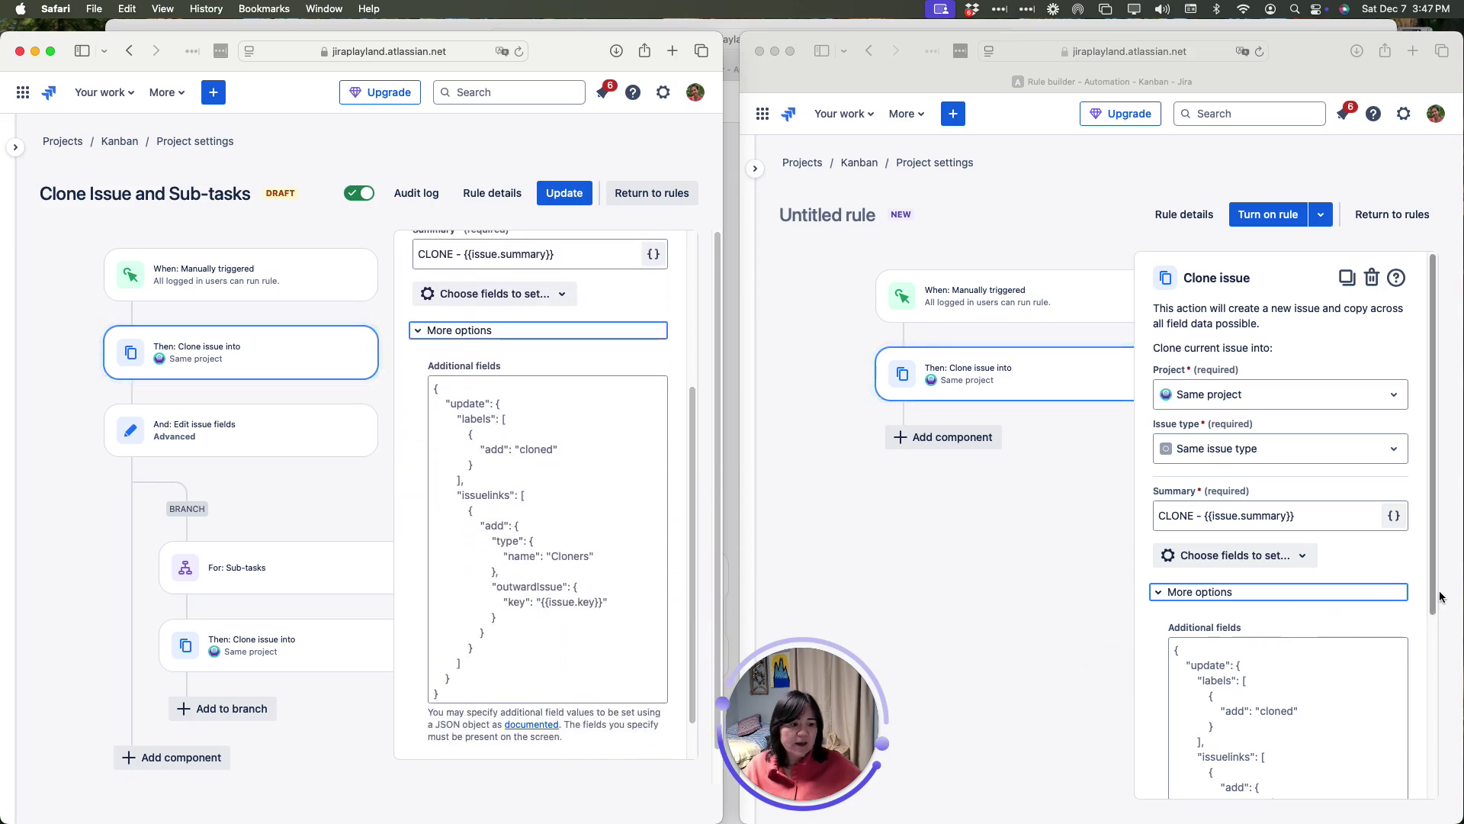
{"action": "left_click_drag", "start_coordinate": [1433, 595], "coordinate": [1444, 737]}
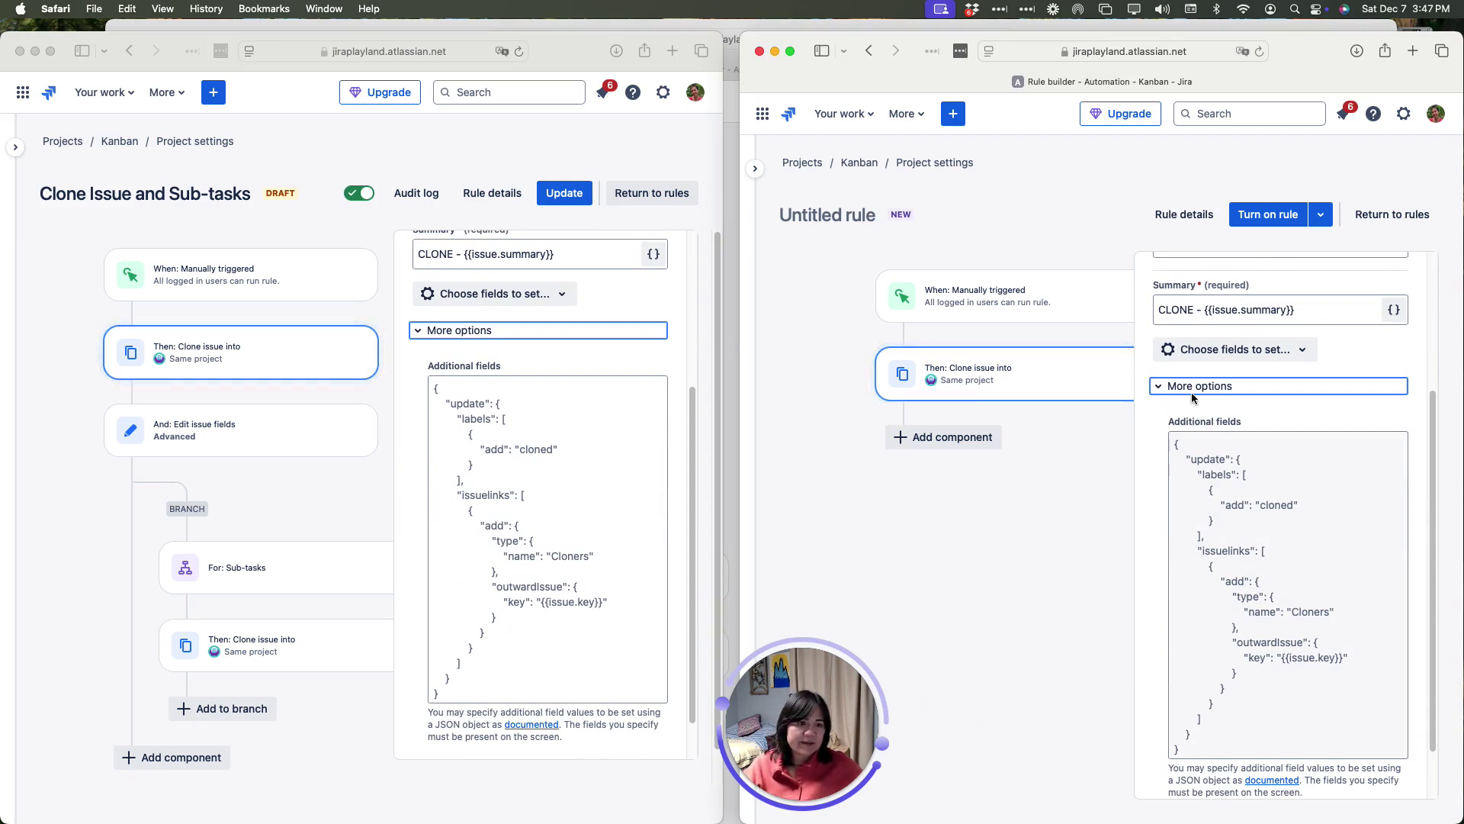
{"action": "left_click", "coordinate": [1162, 387]}
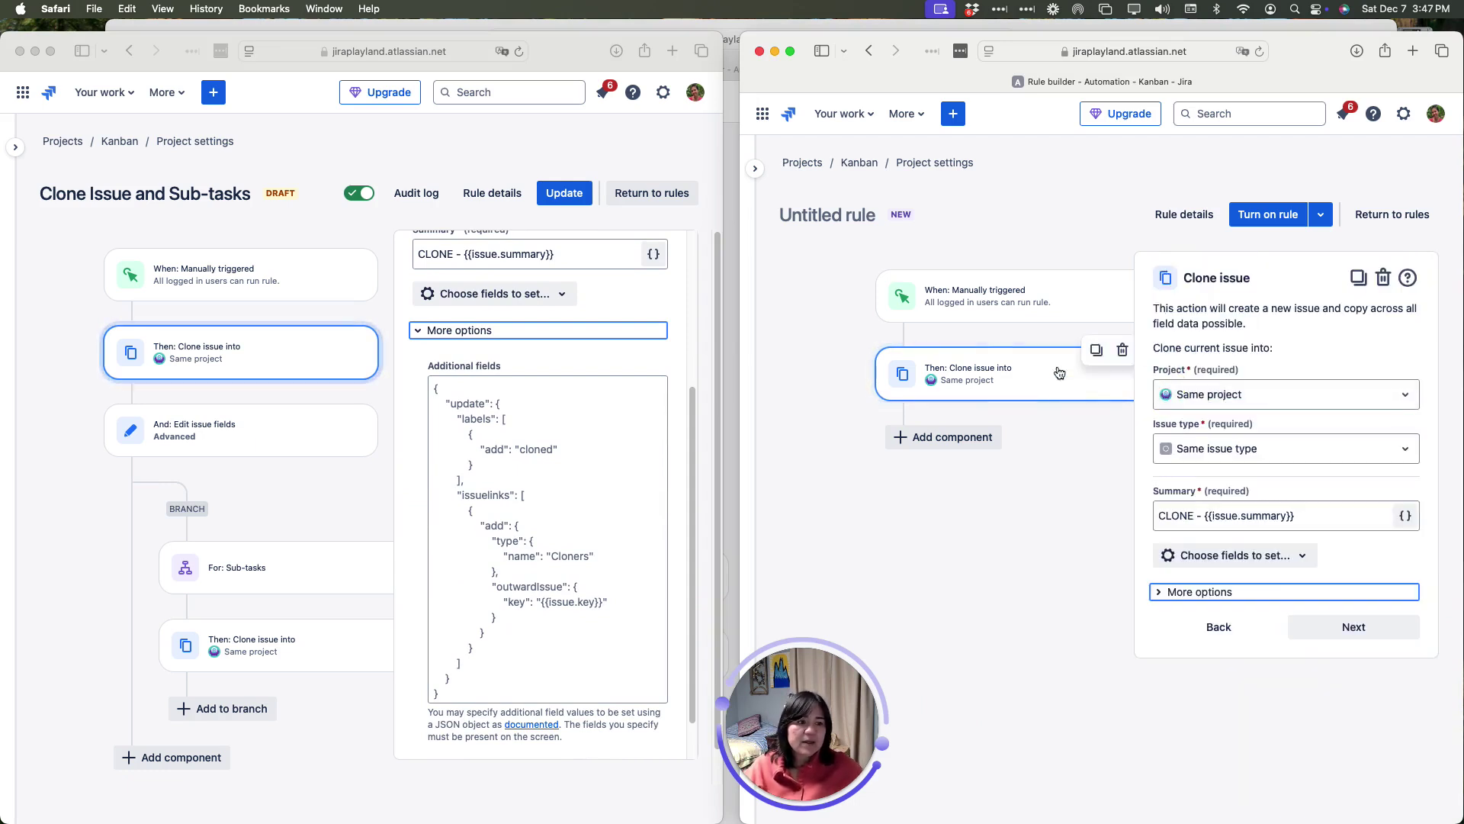
Add an Edit issue action after the new rule's Clone issue step
{"action": "left_click", "coordinate": [966, 446]}
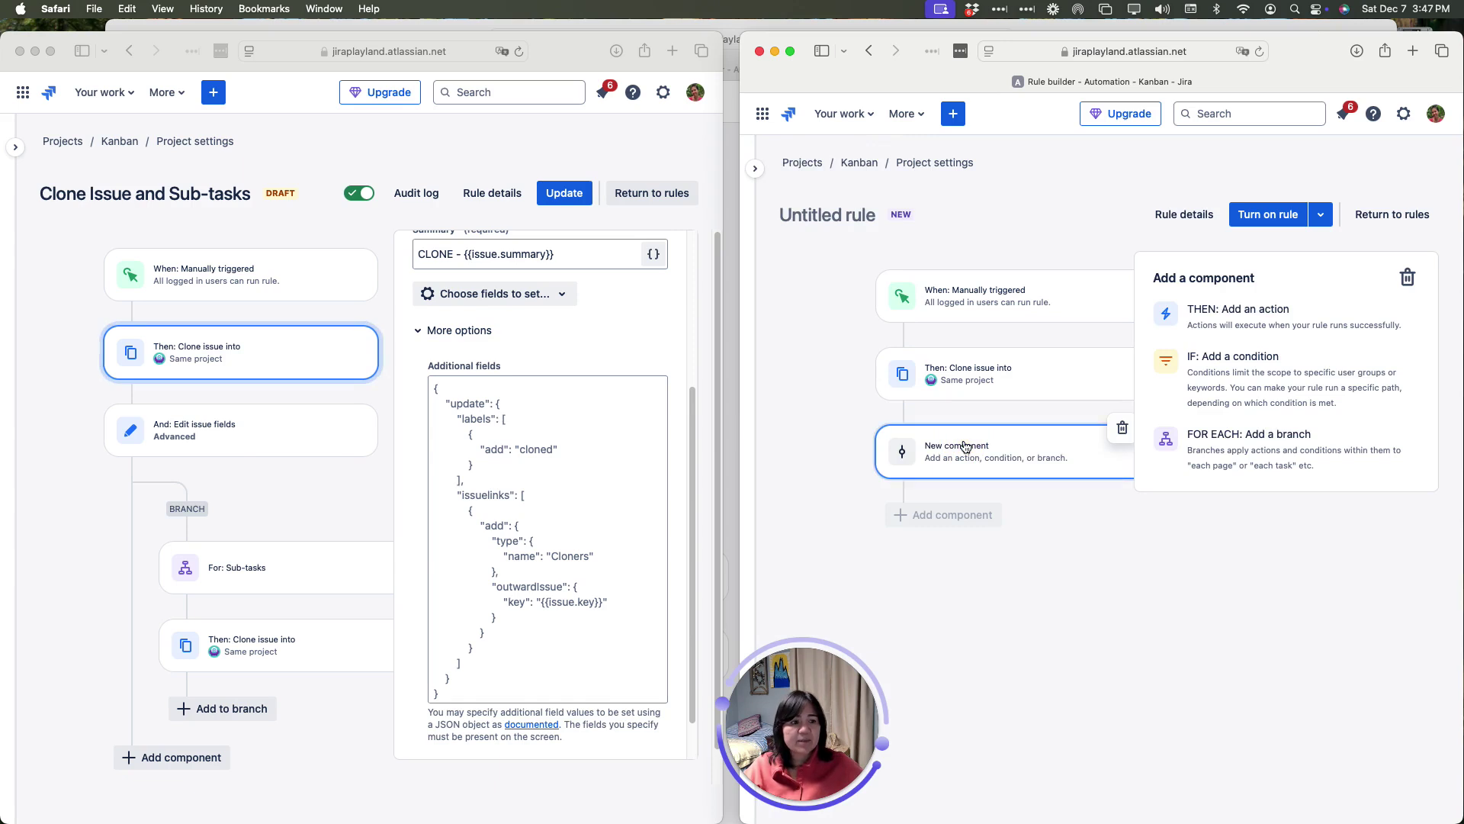
{"action": "left_click", "coordinate": [1231, 314]}
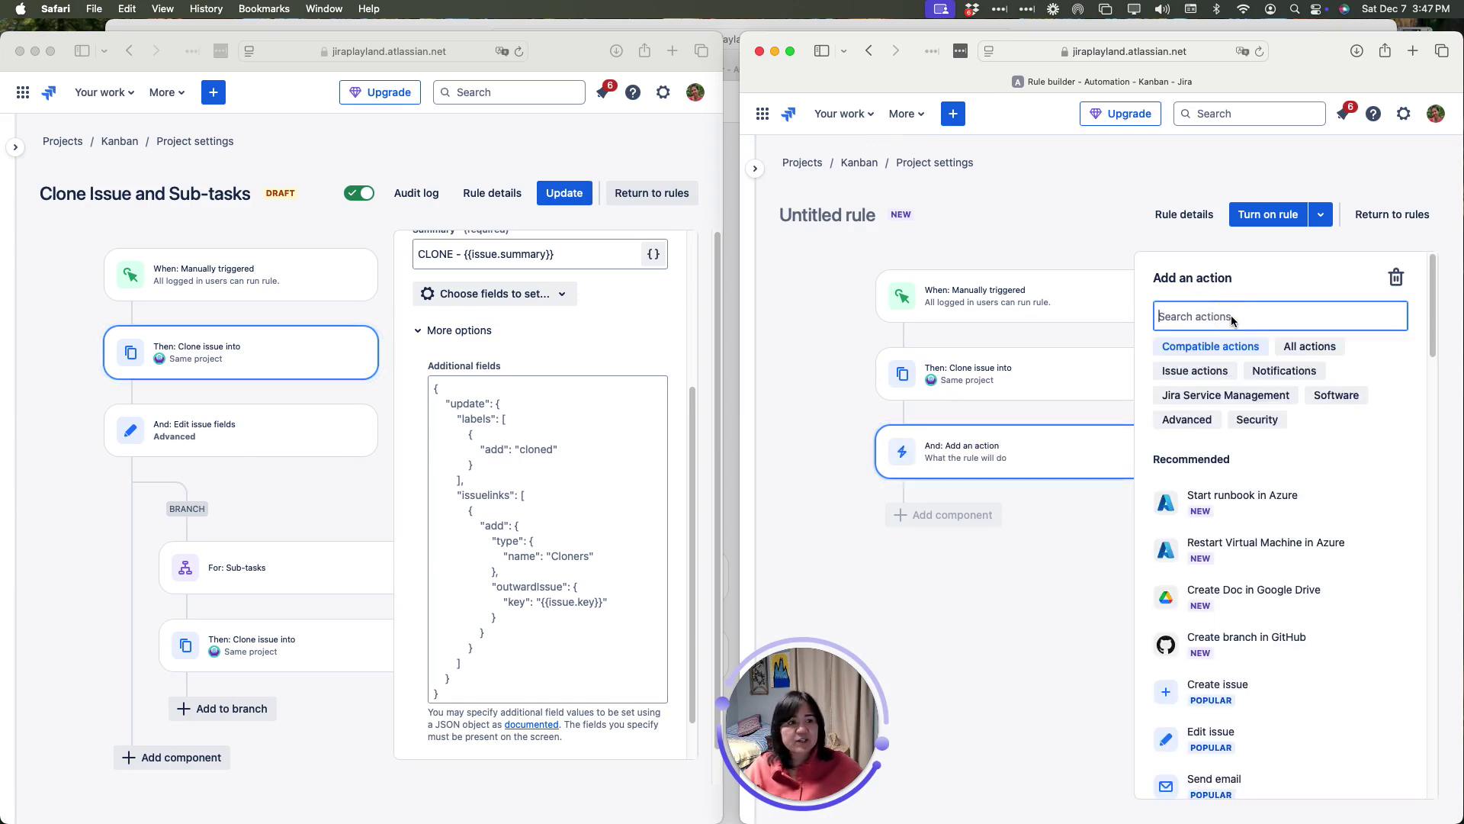
{"action": "type", "text": "edit"}
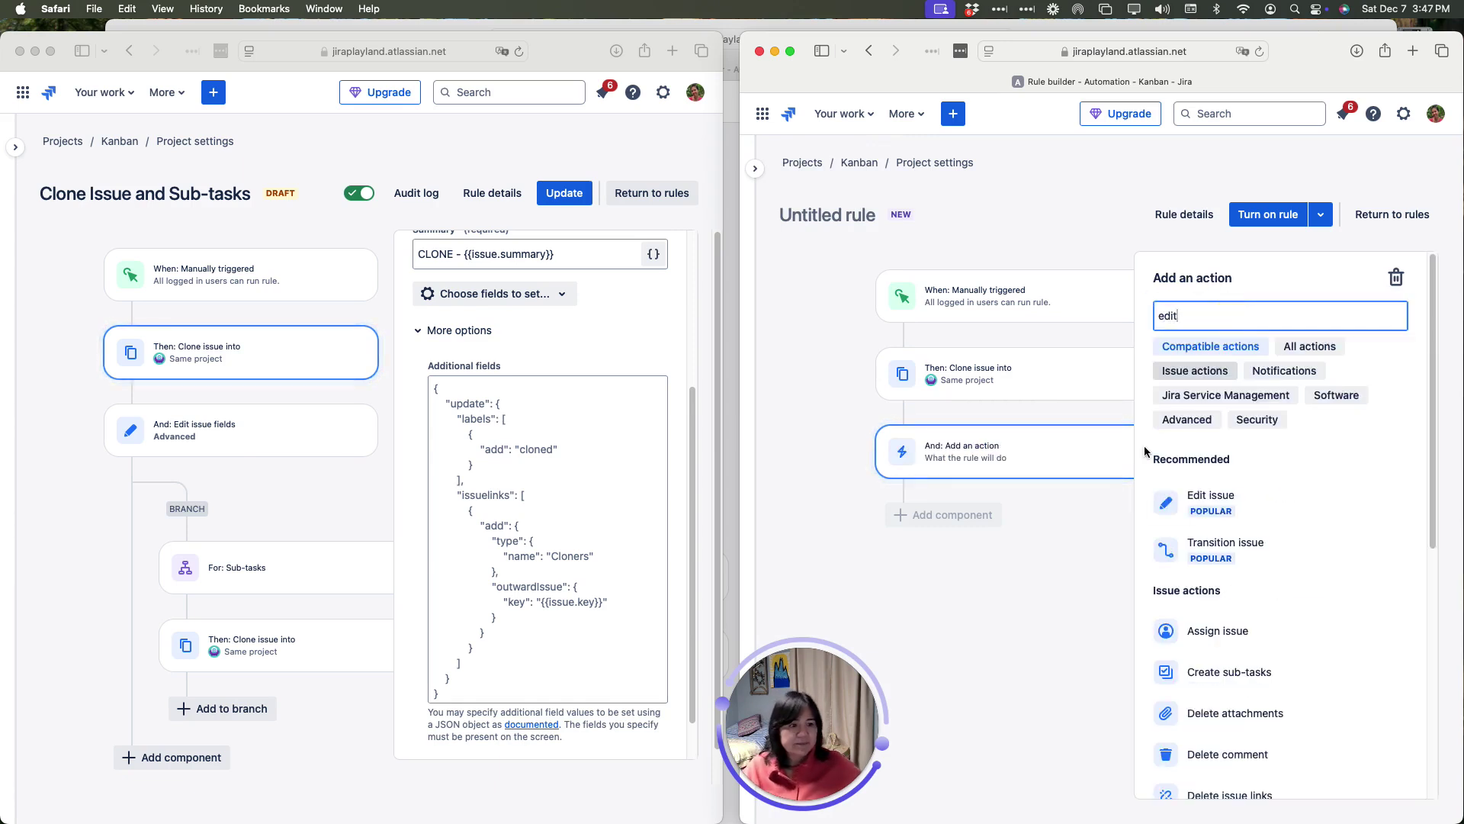
{"action": "left_click", "coordinate": [1165, 505]}
{"action": "left_click", "coordinate": [1234, 395]}
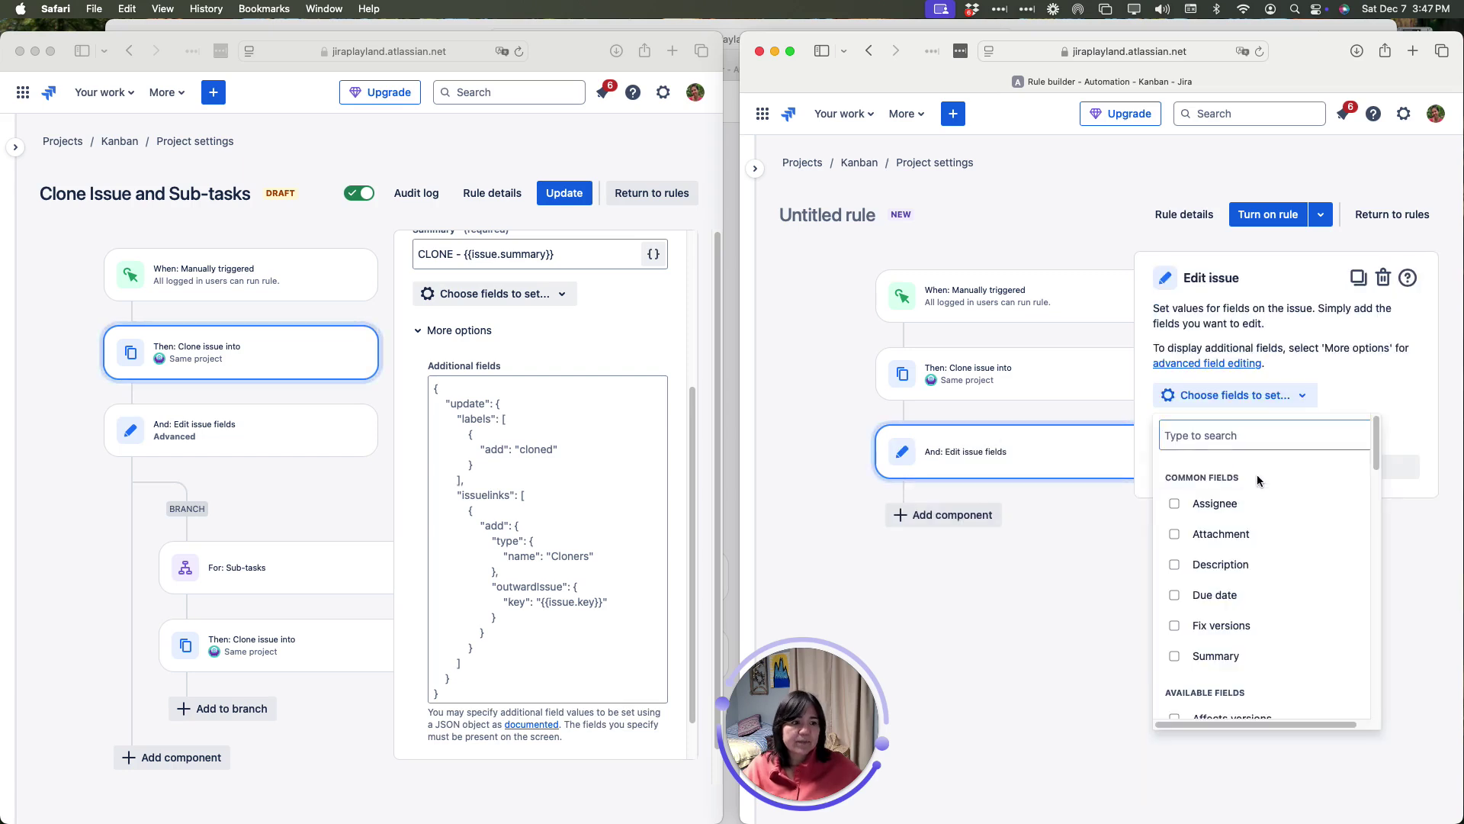
Copy the Parent Link JSON from the original rule's Edit issue fields More options
{"action": "left_click", "coordinate": [209, 434]}
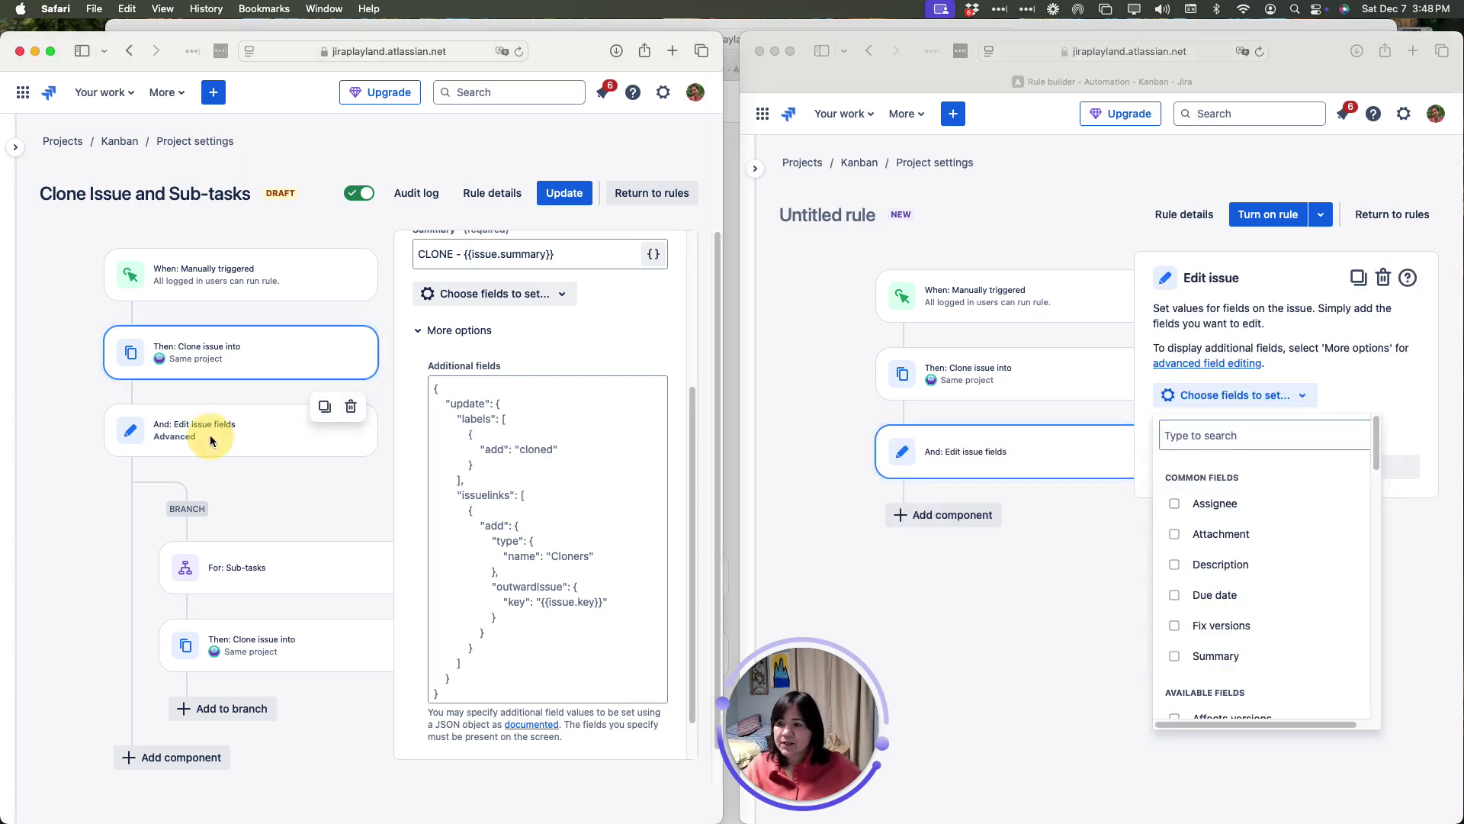
{"action": "left_click", "coordinate": [644, 399]}
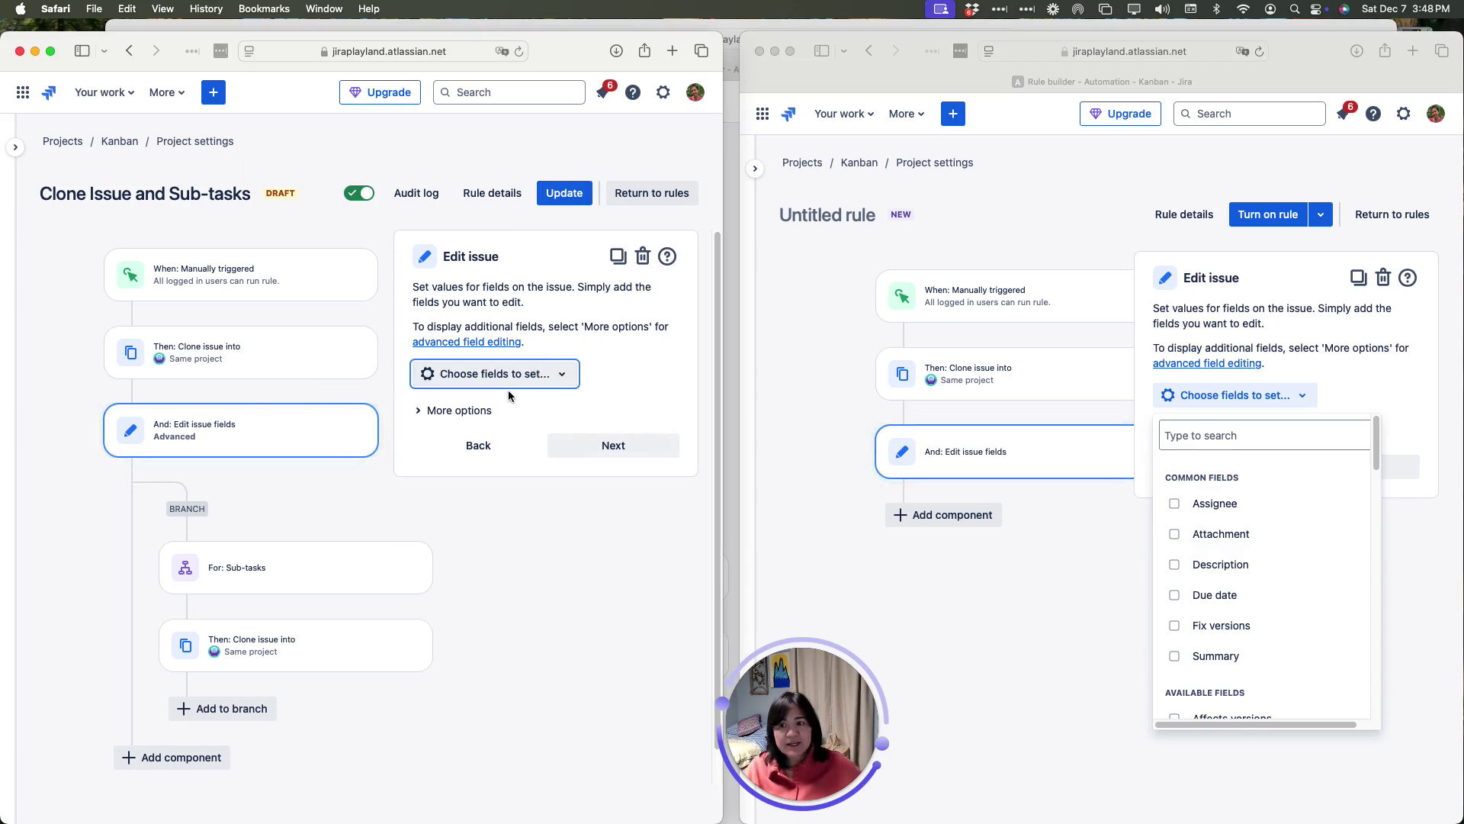
{"action": "left_click", "coordinate": [420, 411]}
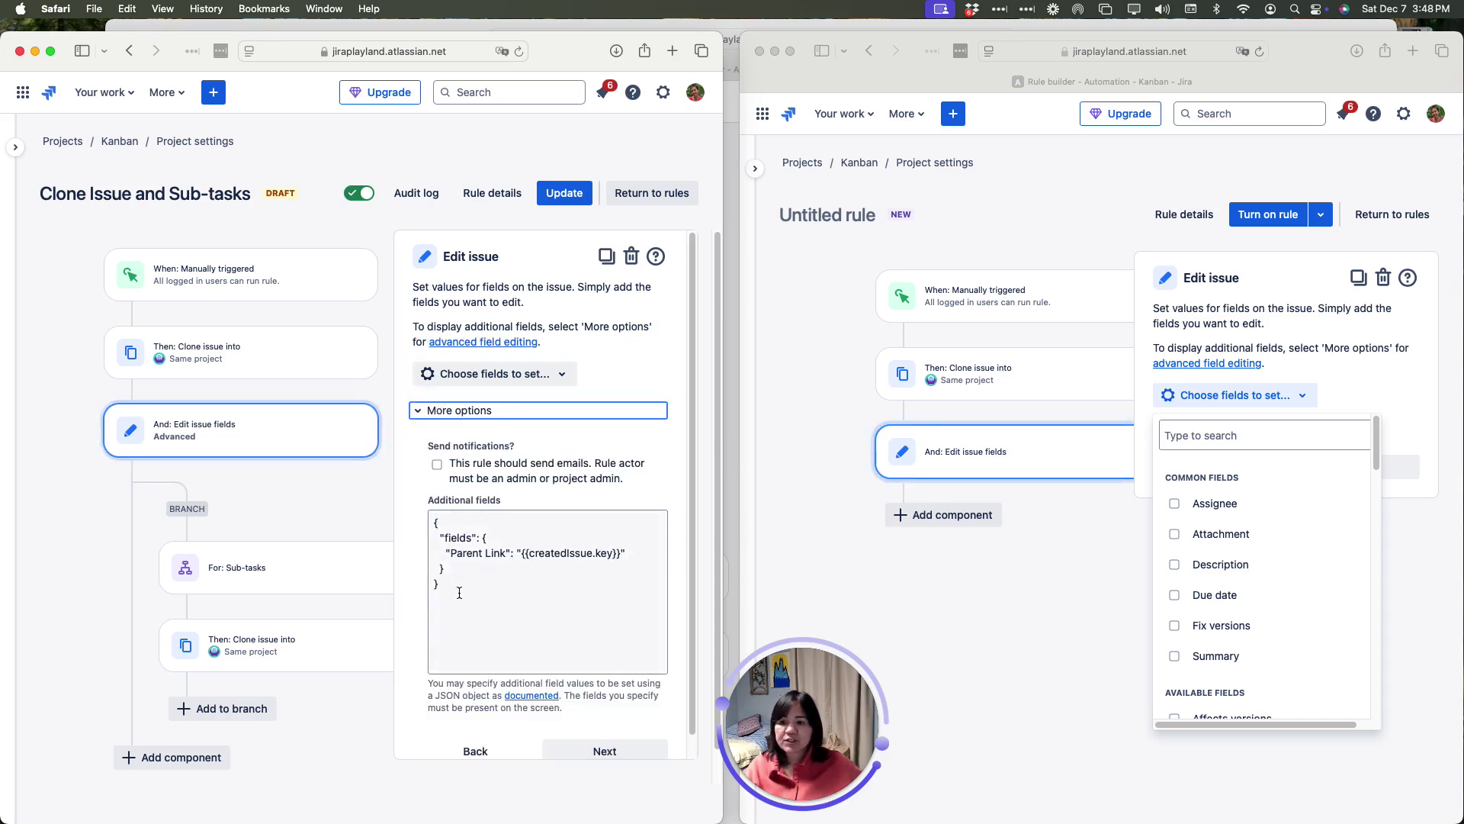
{"action": "left_click_drag", "start_coordinate": [435, 583], "coordinate": [436, 523]}
{"action": "right_click", "coordinate": [450, 548]}
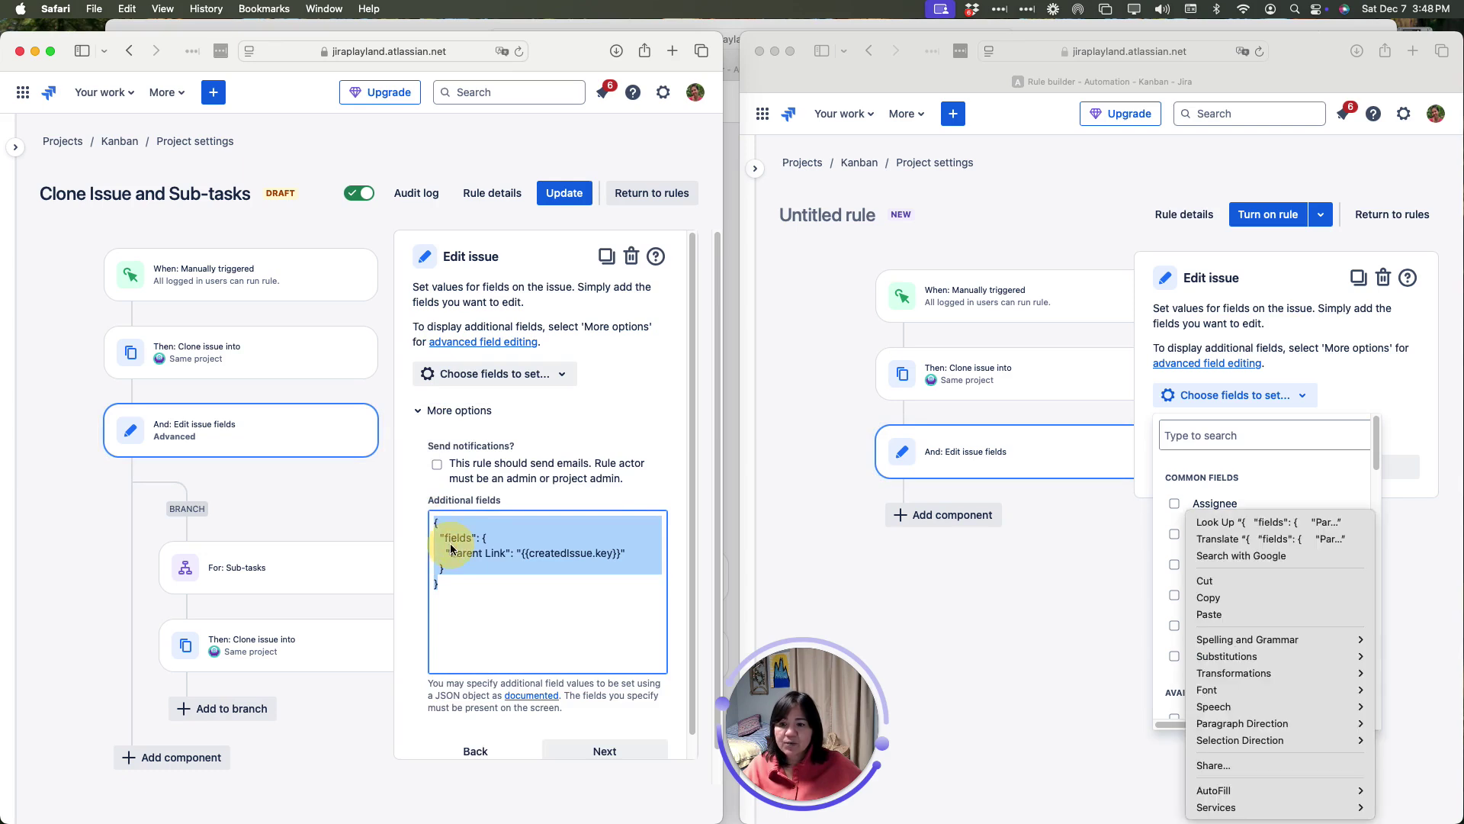
{"action": "left_click", "coordinate": [873, 628]}
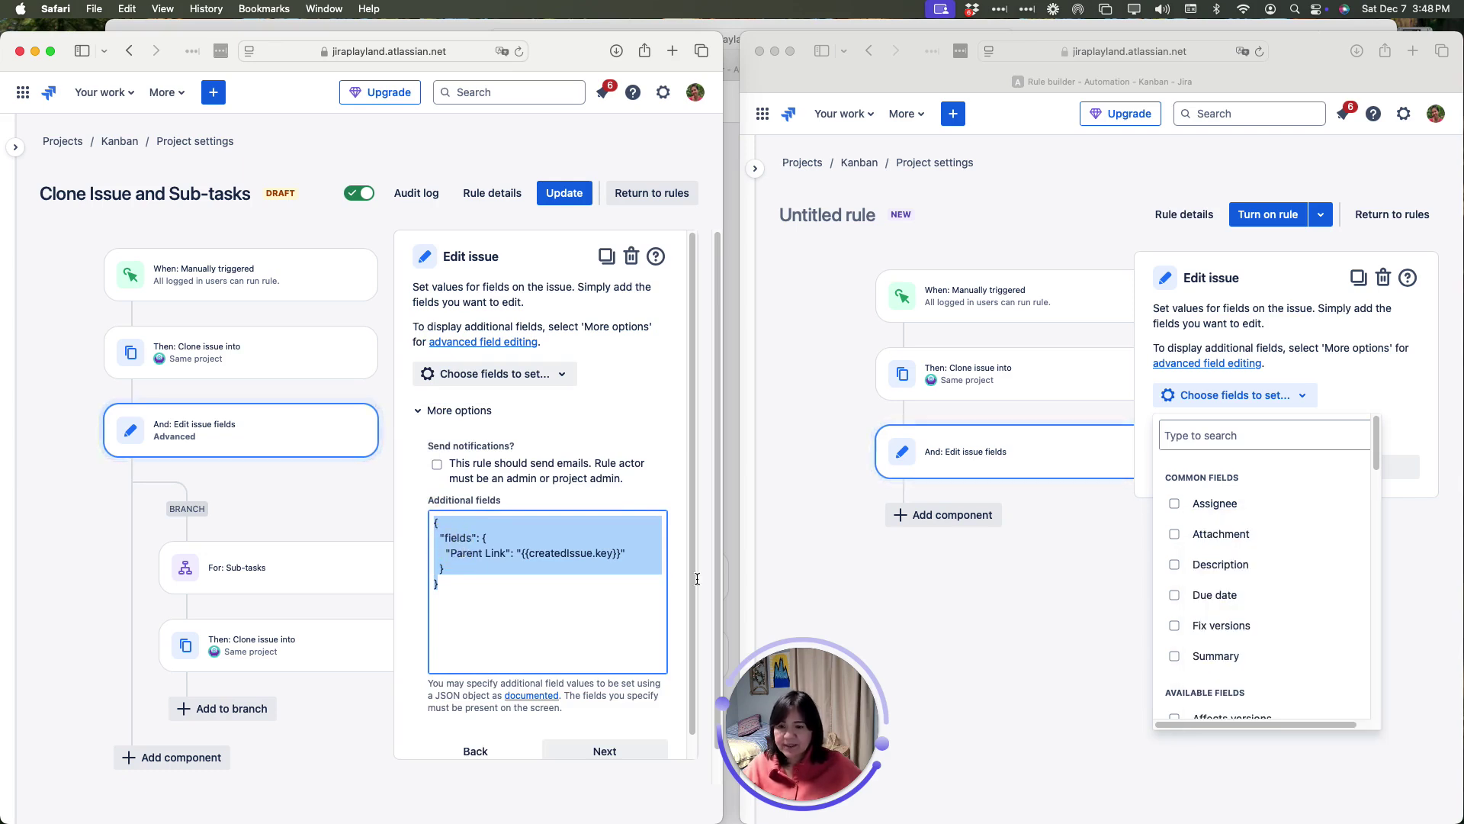
{"action": "left_click", "coordinate": [1407, 492]}
Replace the Edit issue step's additional fields with the Parent Link {{createdIssue.key}} JSON and disable rule emails
{"action": "left_click", "coordinate": [1304, 400]}
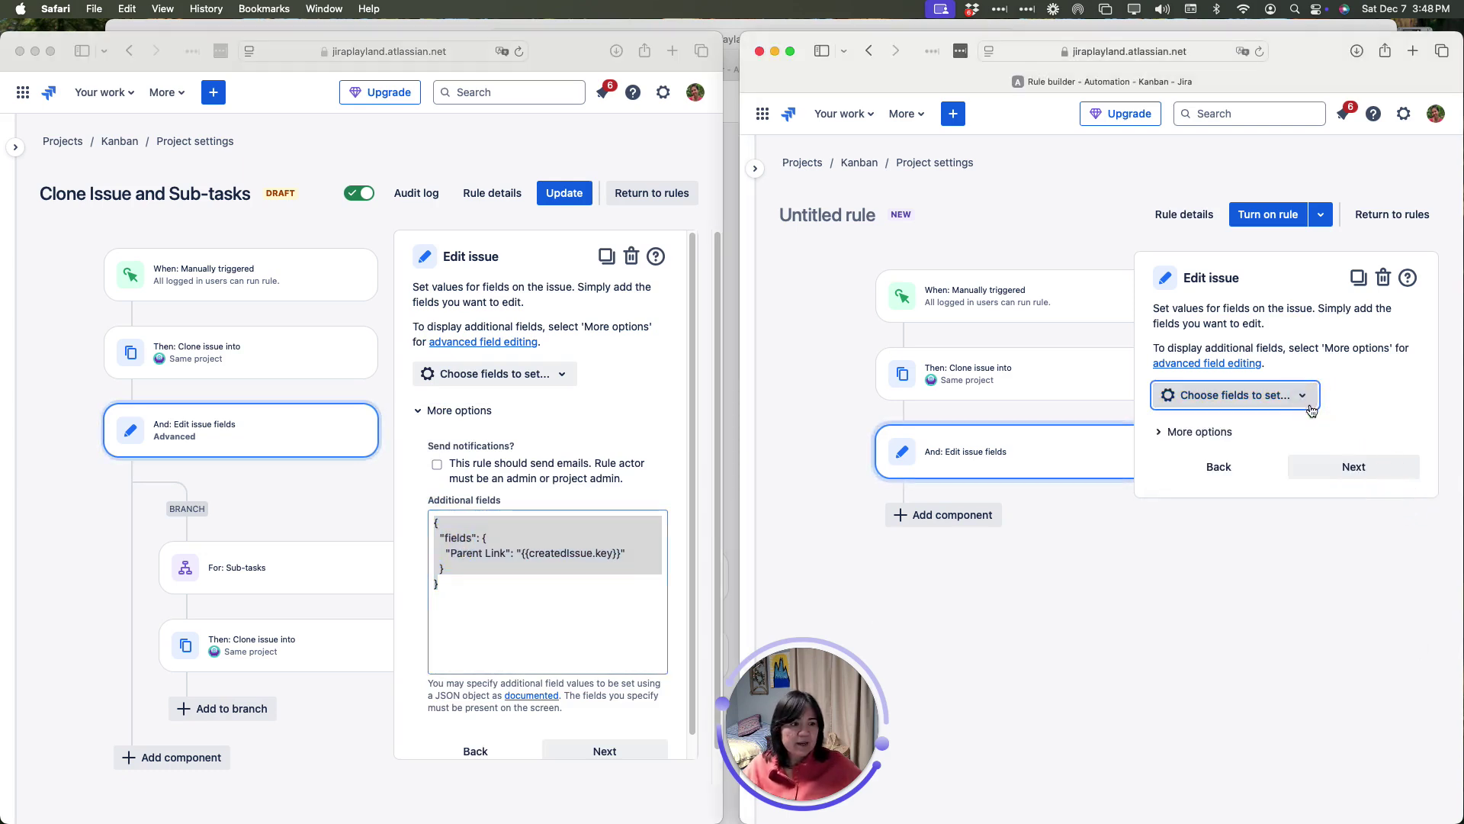
{"action": "left_click", "coordinate": [1165, 434]}
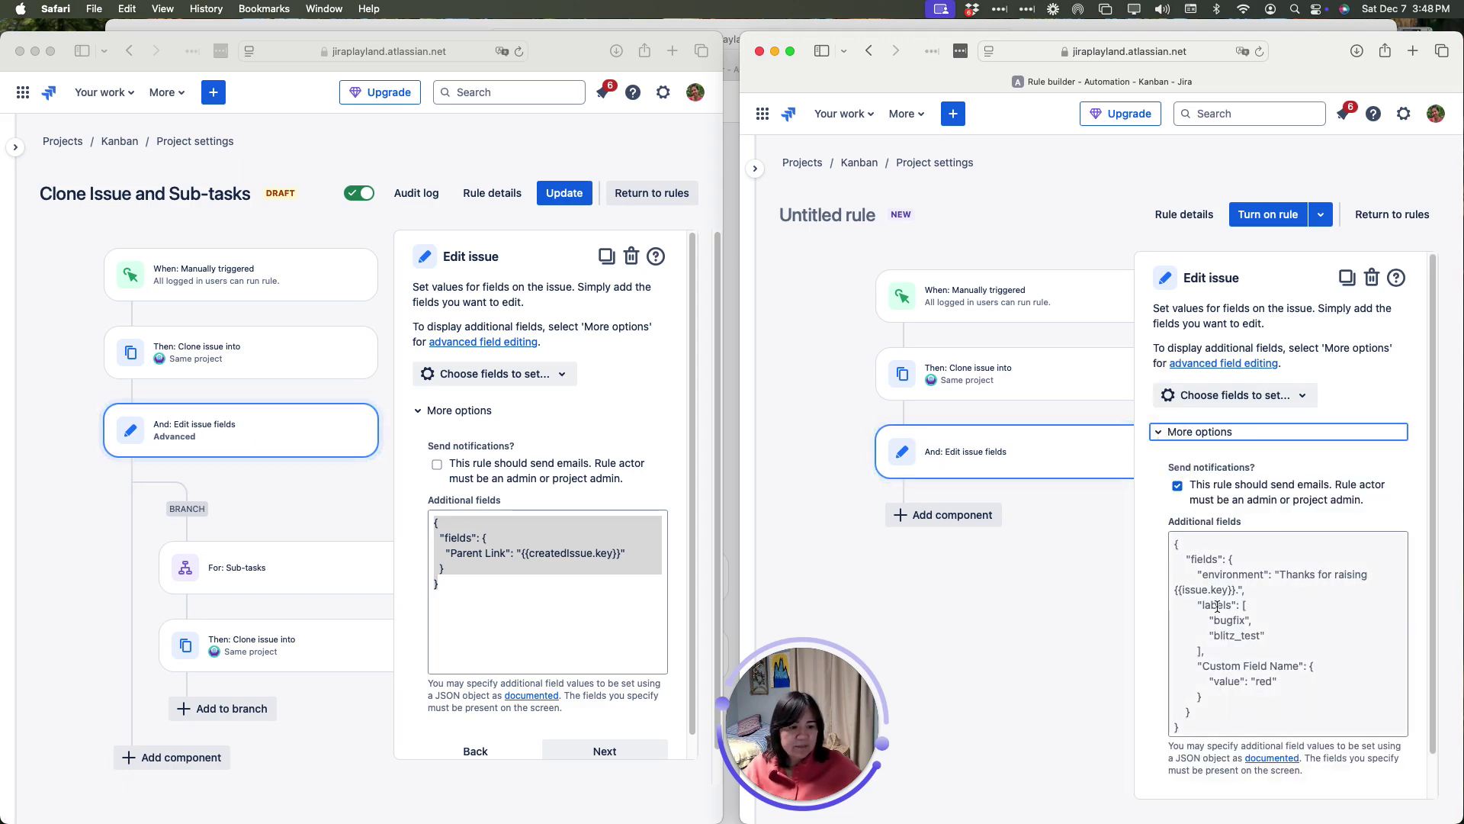
{"action": "left_click", "coordinate": [1186, 543]}
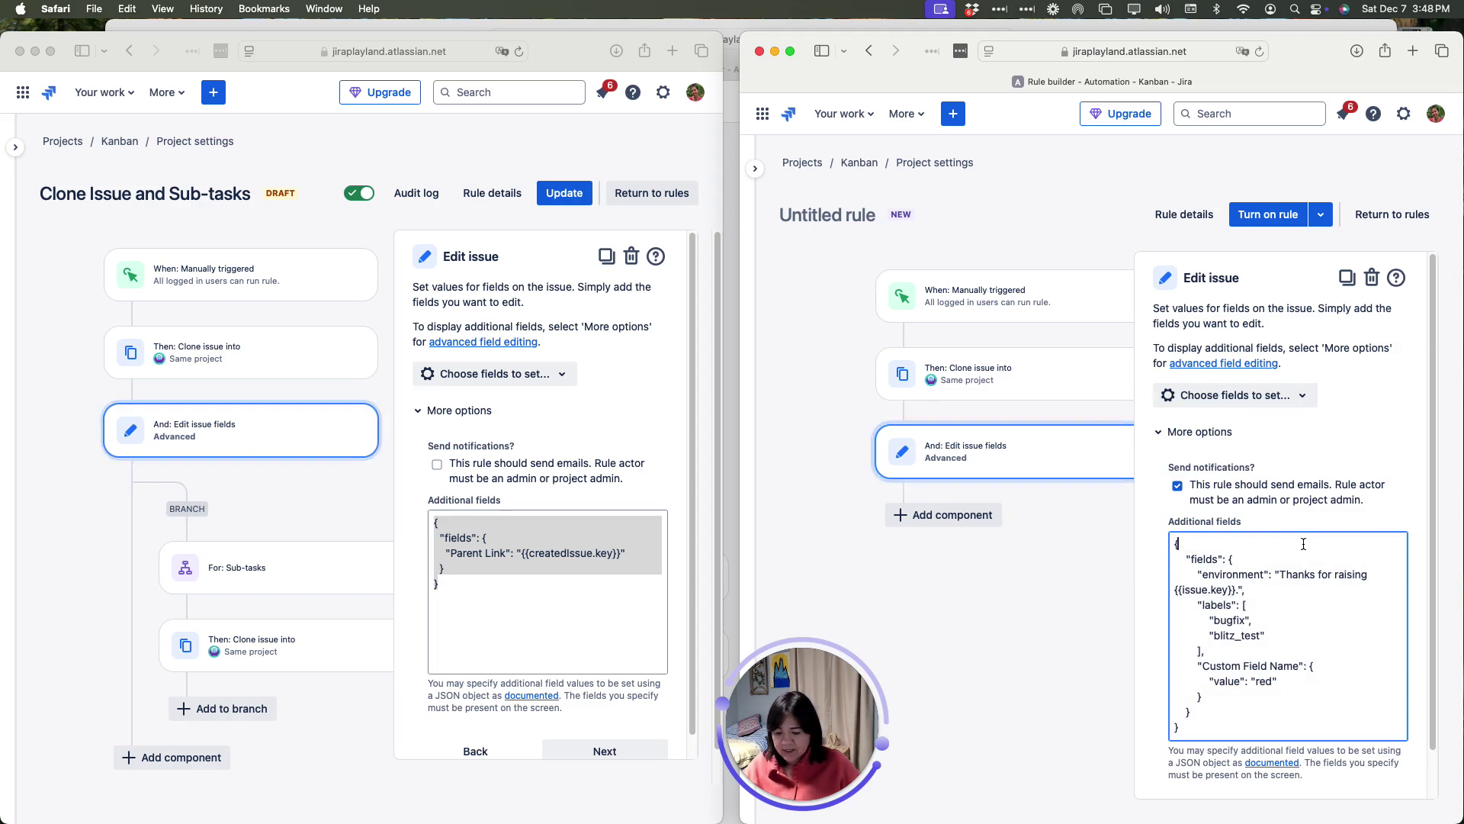
{"action": "key", "text": "super+a"}
{"action": "key", "text": "Up"}
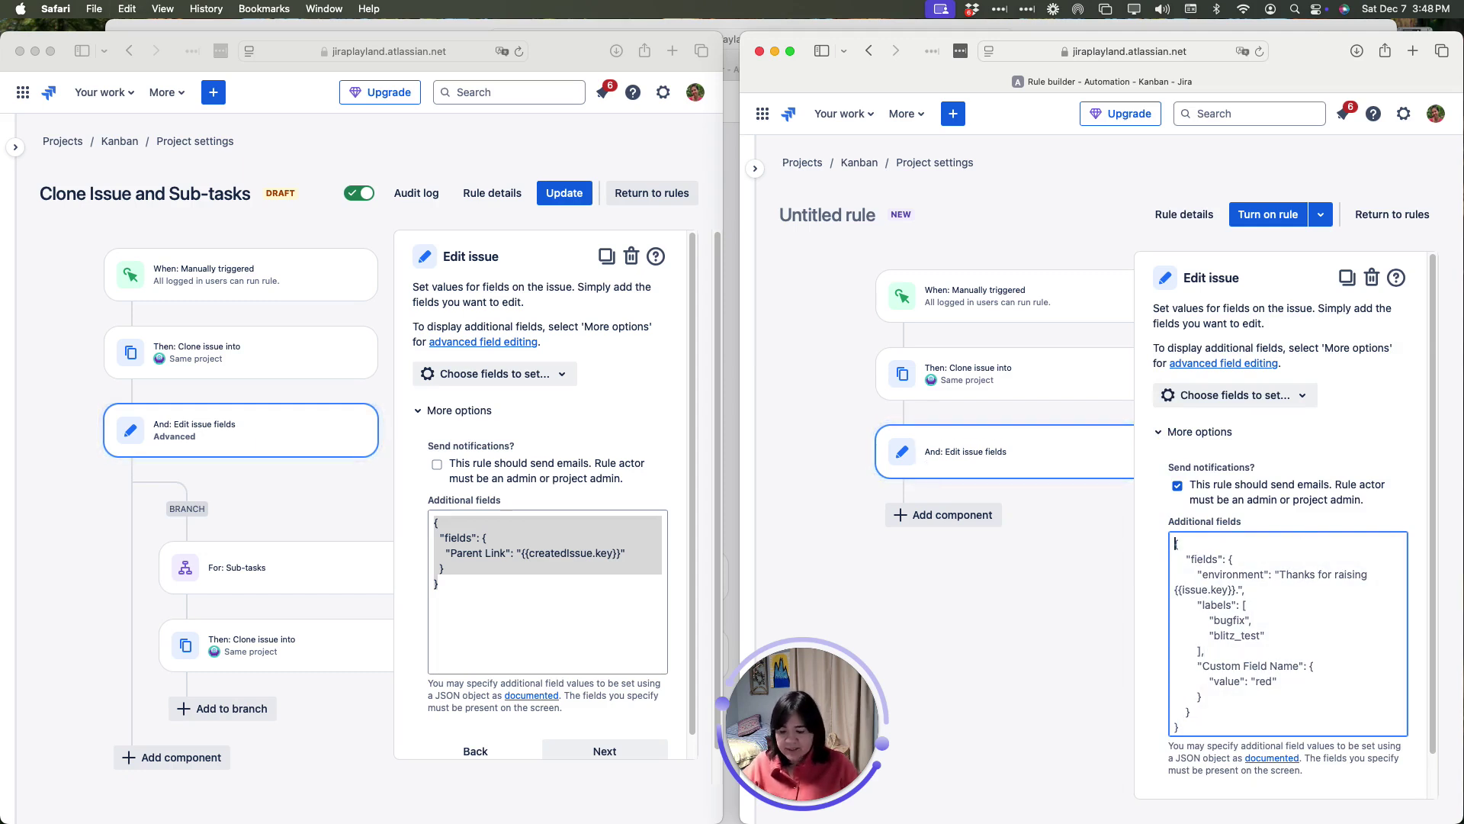
{"action": "key", "text": "super+a"}
{"action": "type", "text": "{   \"fields\": {     \"Parent Link\": \"{{createdIssue.key}}\"   } }"}
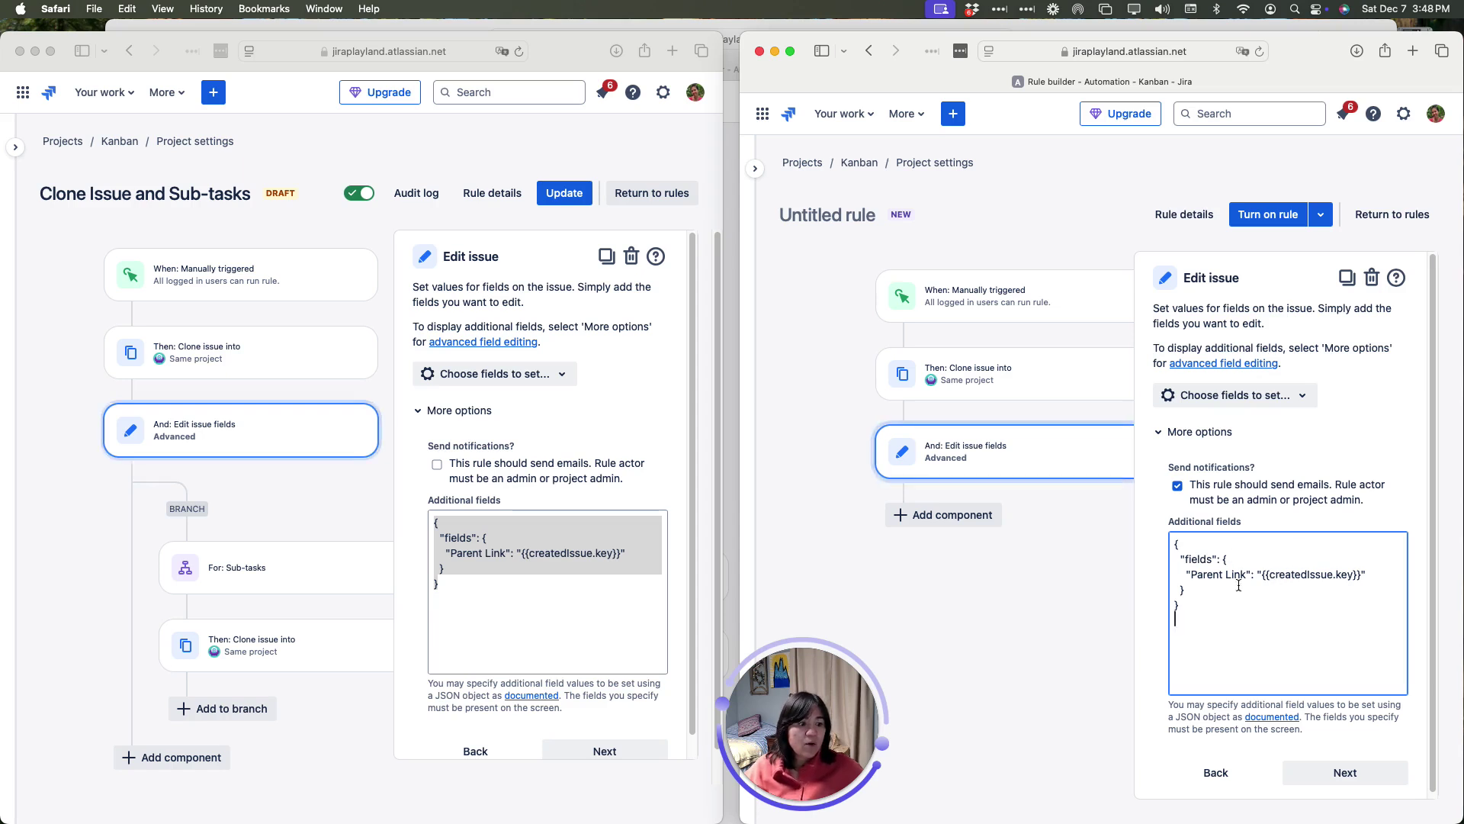
{"action": "left_click", "coordinate": [1179, 493]}
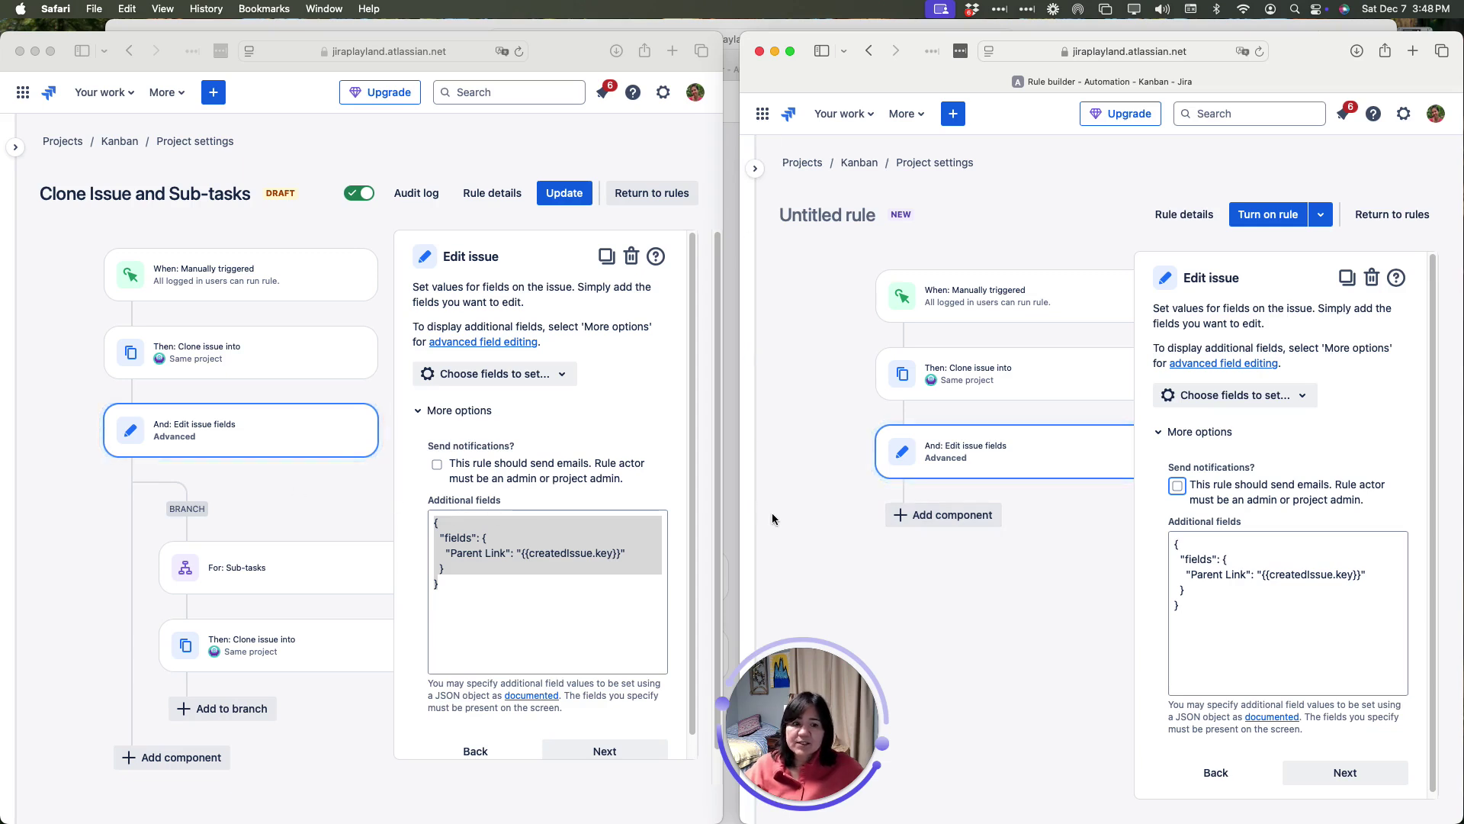
Add a Branch rule / related issues with type Sub-tasks, matching the original rule's branch
{"action": "left_click", "coordinate": [953, 516]}
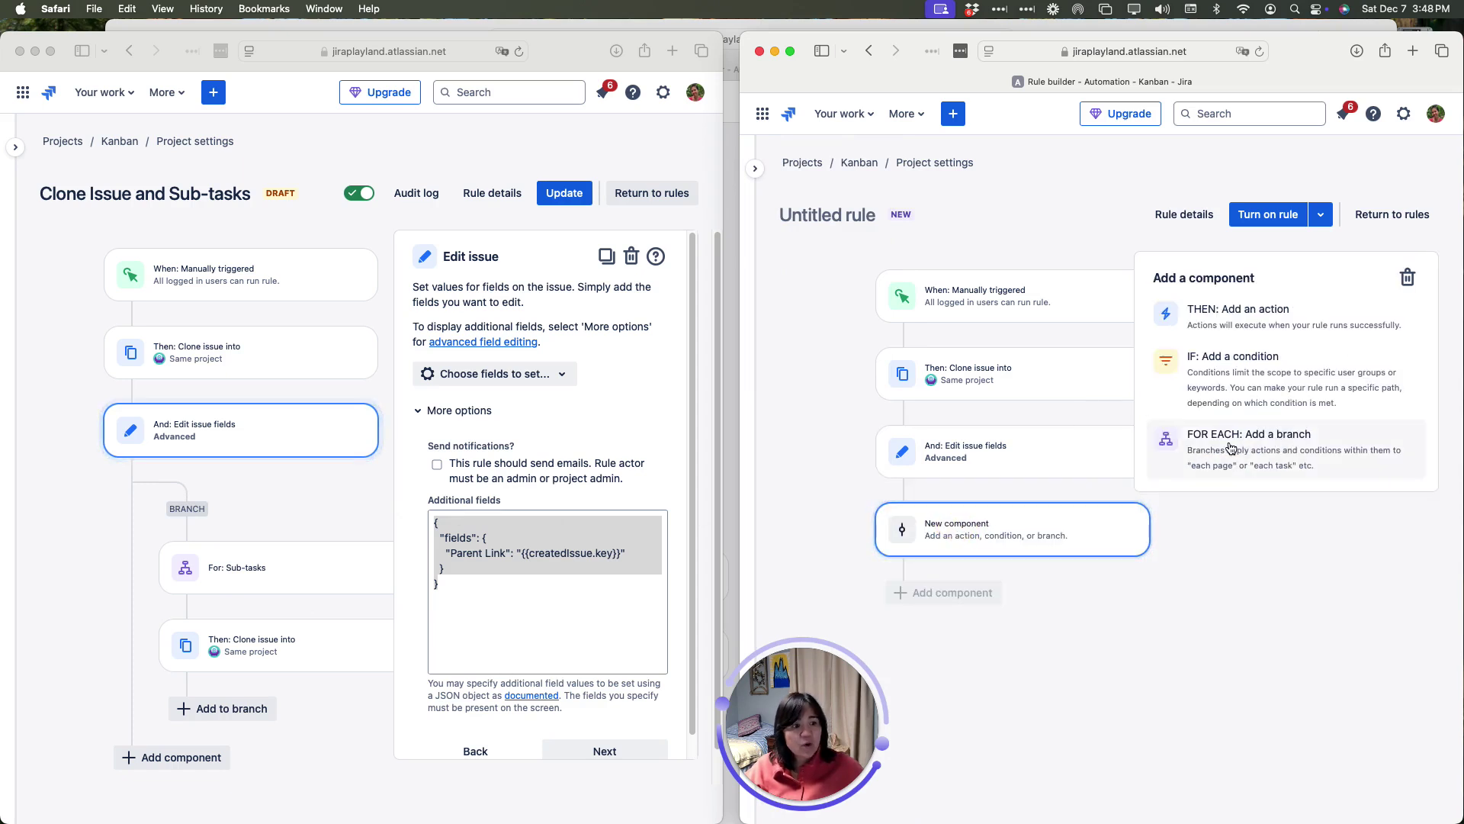
{"action": "left_click", "coordinate": [1295, 449]}
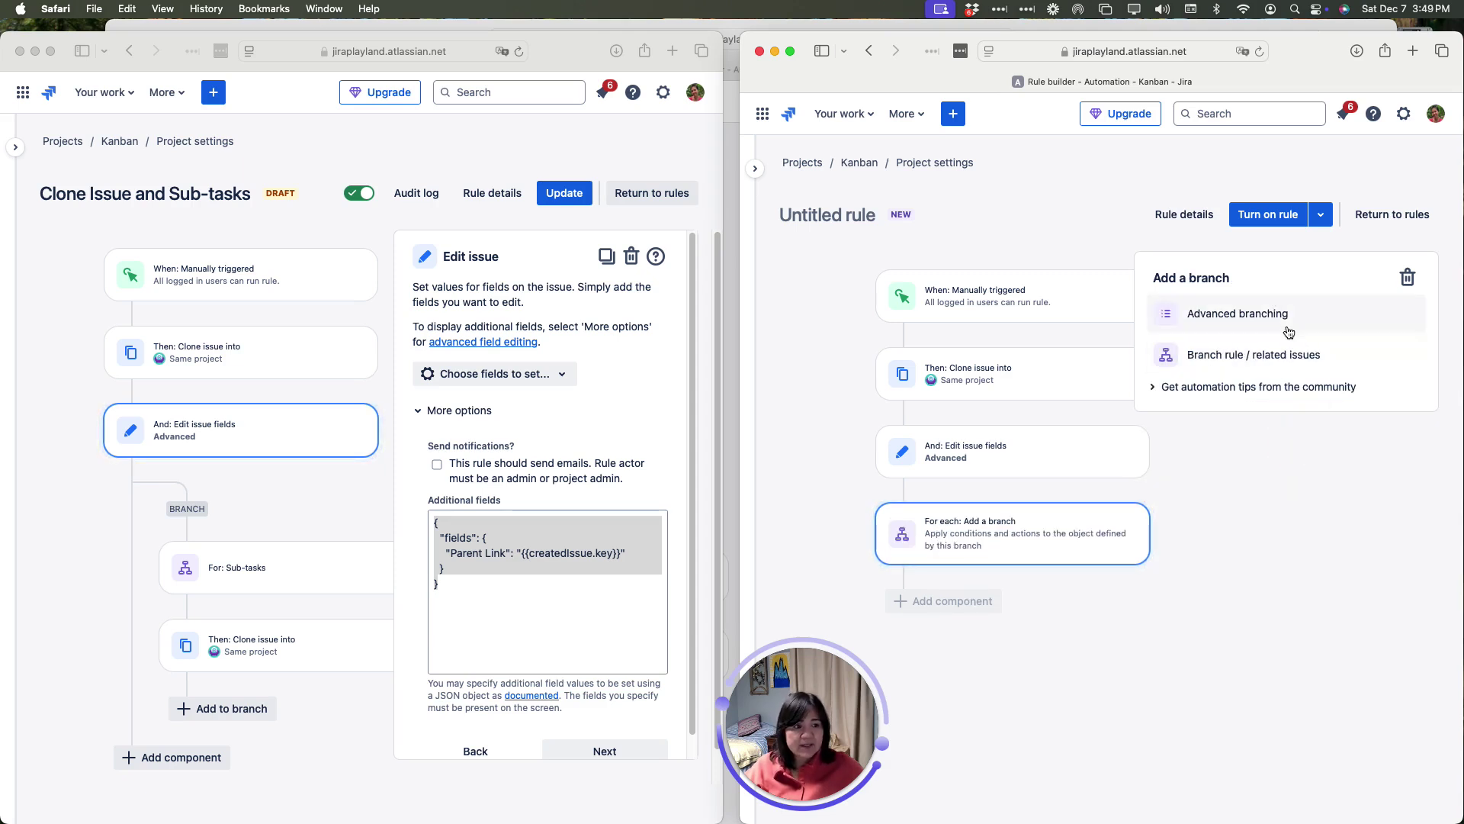
{"action": "left_click", "coordinate": [1258, 365]}
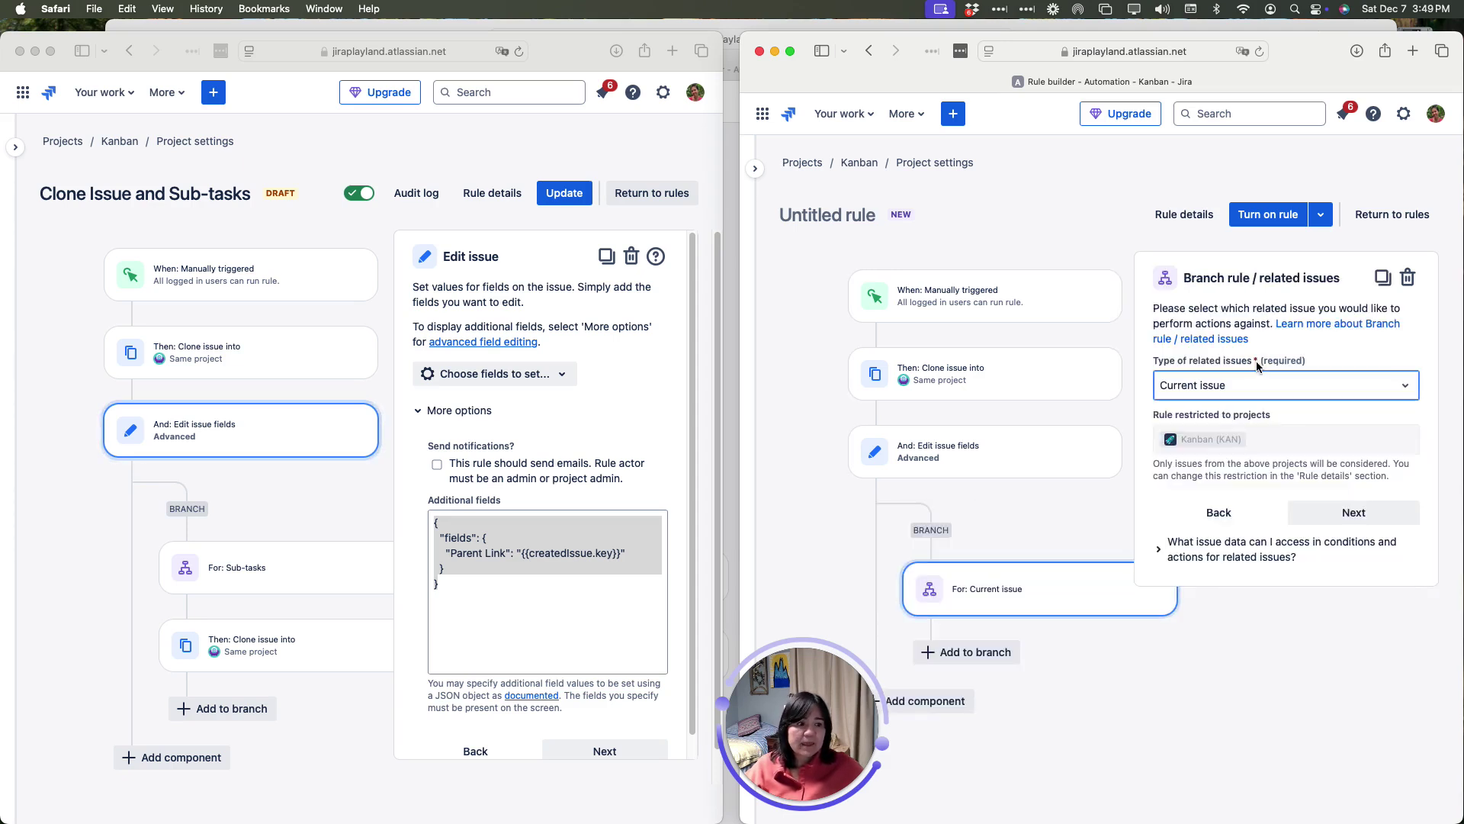
{"action": "left_click", "coordinate": [1248, 384]}
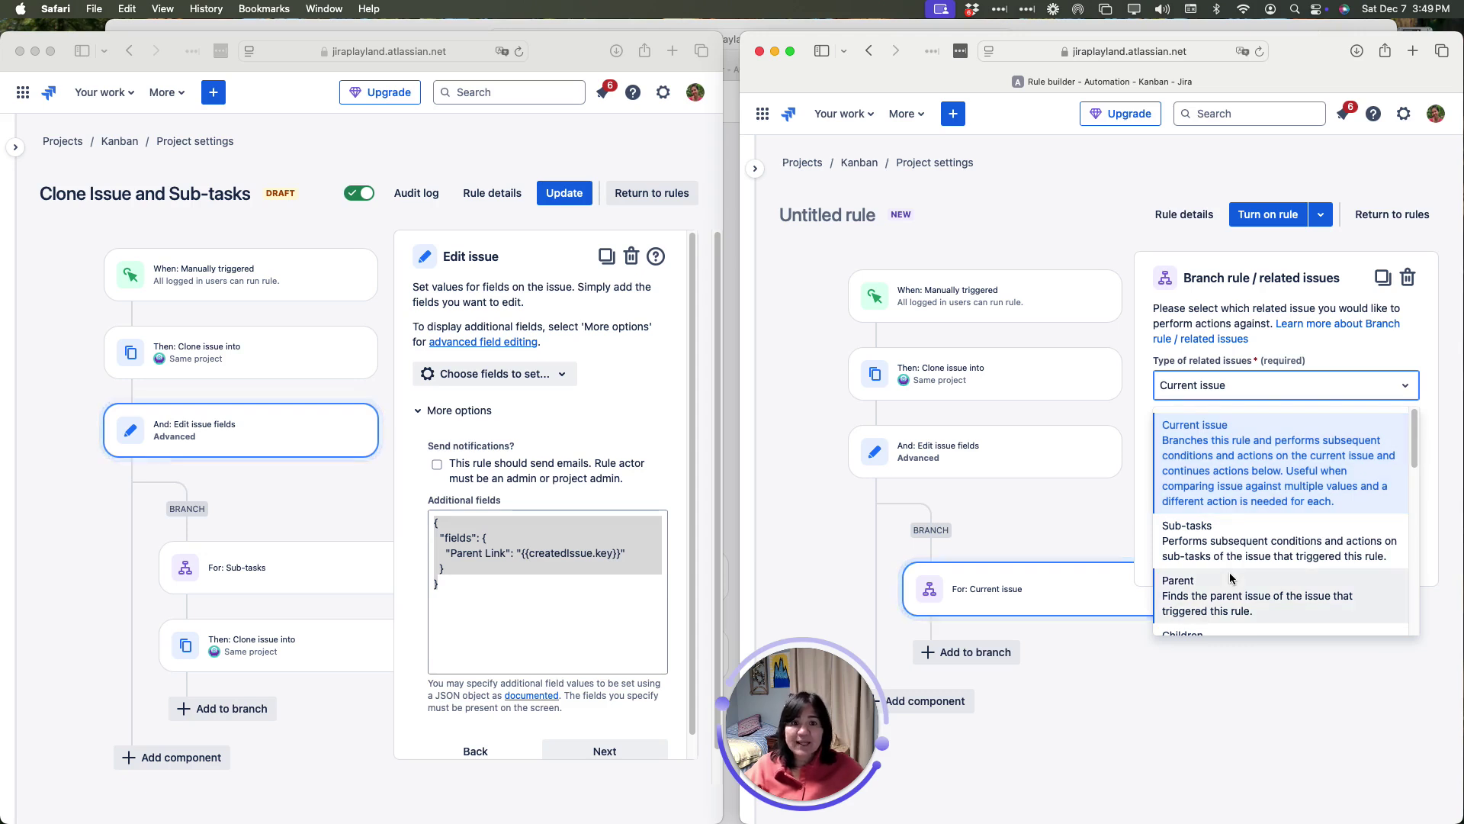
{"action": "left_click", "coordinate": [1284, 534]}
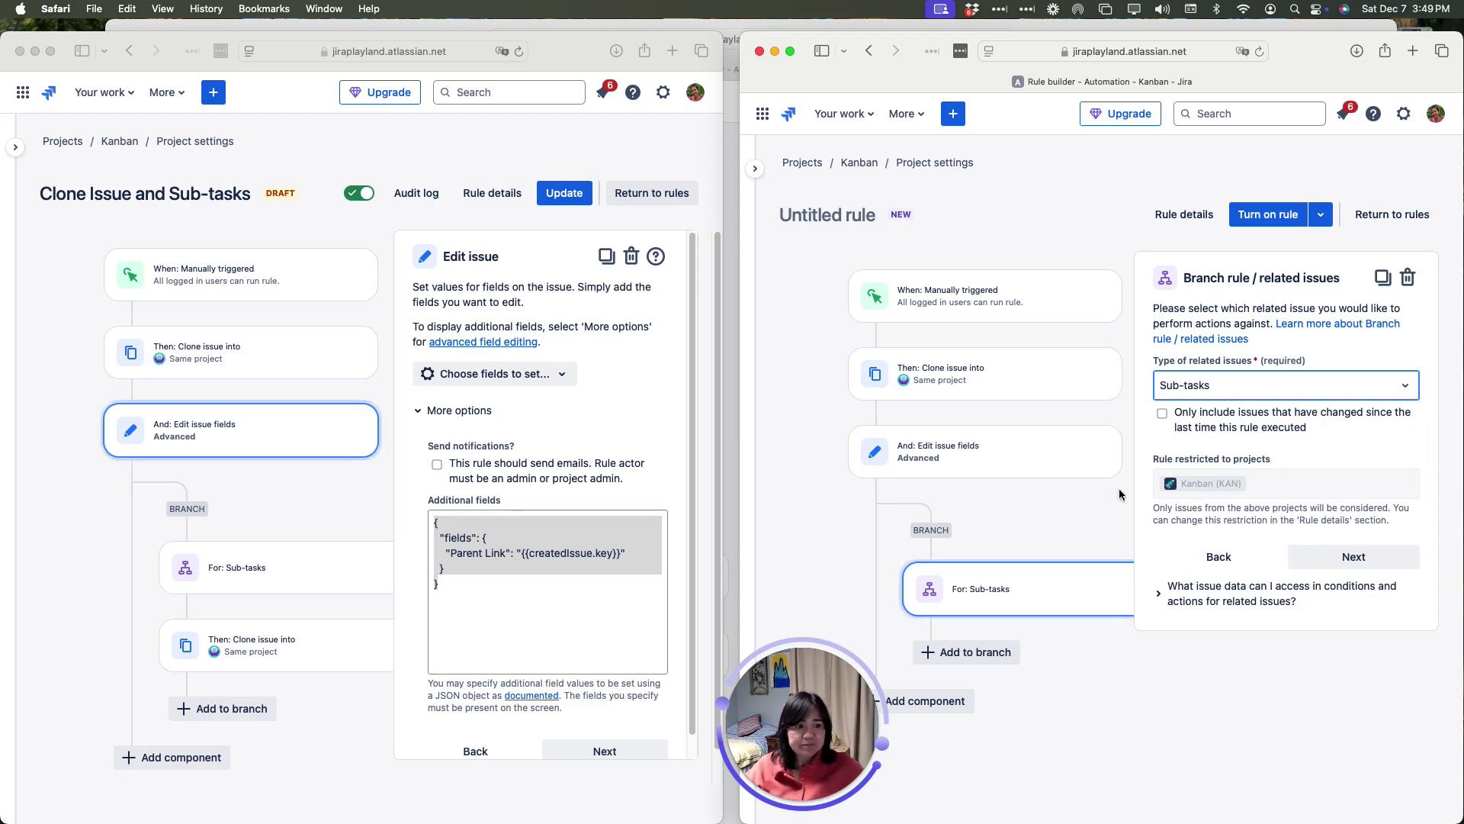
{"action": "left_click", "coordinate": [295, 551]}
{"action": "left_click", "coordinate": [299, 561]}
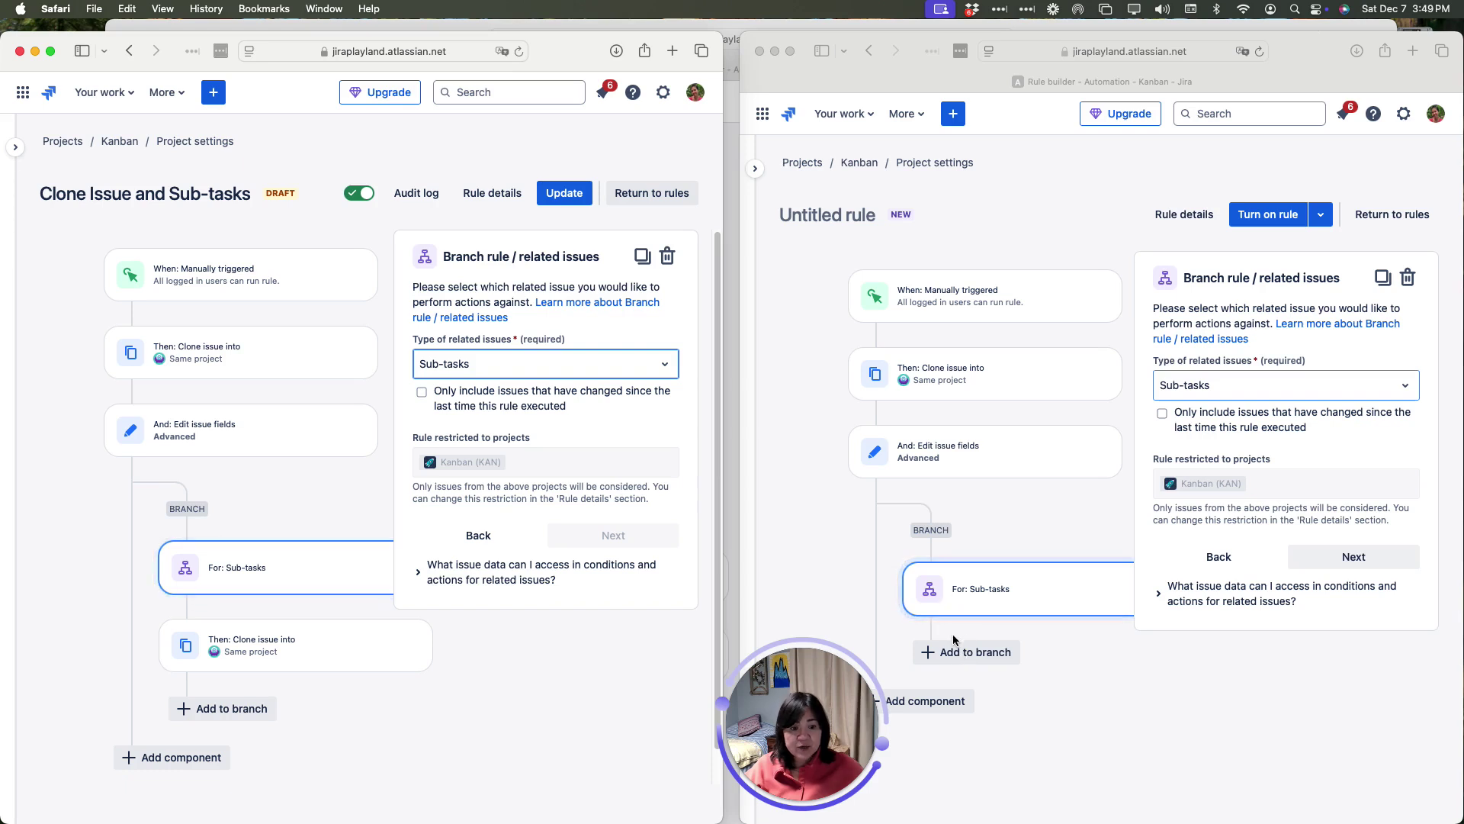
{"action": "left_click_drag", "start_coordinate": [839, 718], "coordinate": [770, 719]}
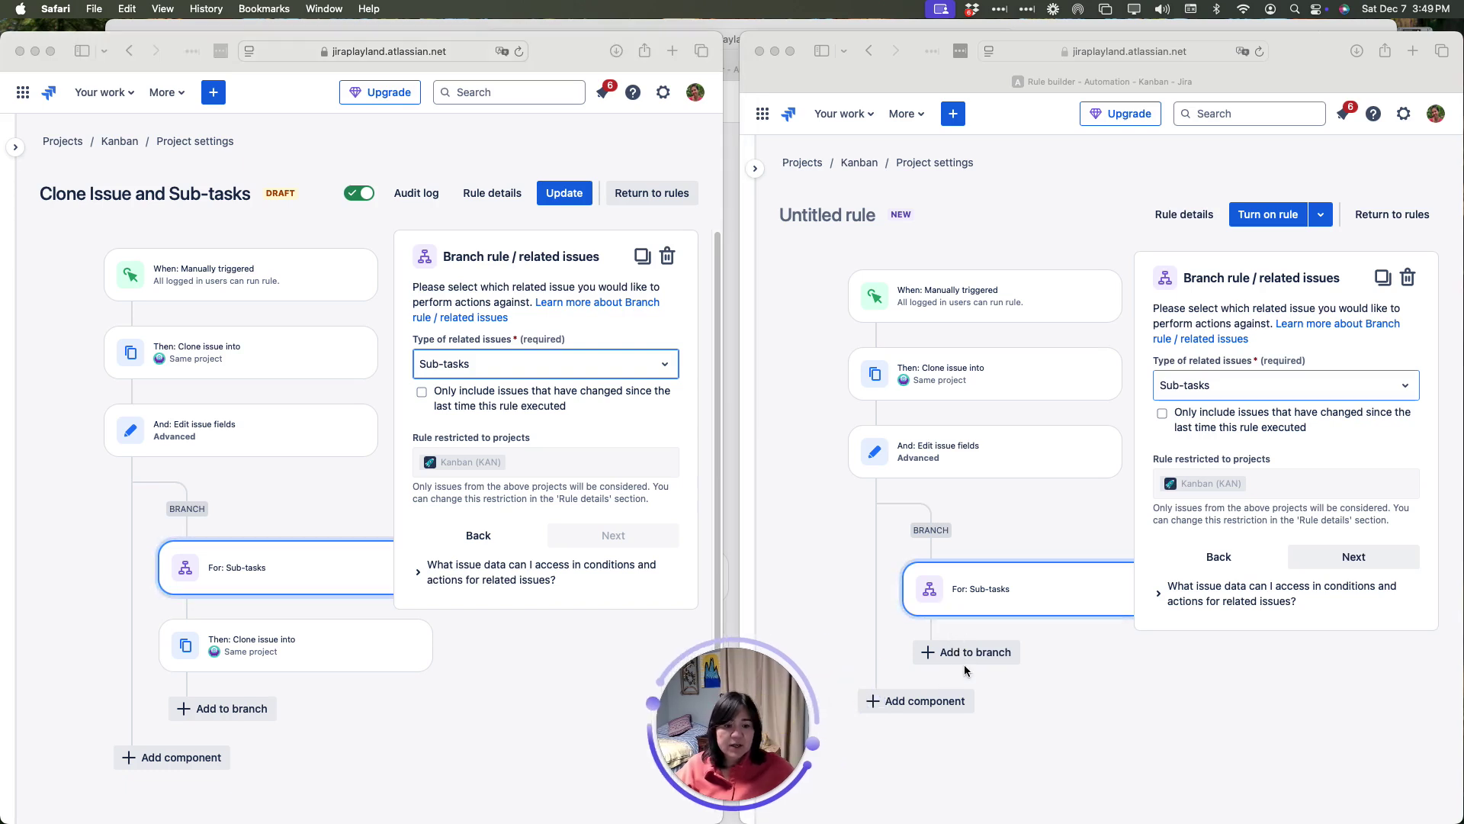
Add a Clone issue action inside the Sub-tasks branch, comparing it with the original branch's clone step
{"action": "left_click", "coordinate": [967, 656]}
{"action": "left_click", "coordinate": [966, 655]}
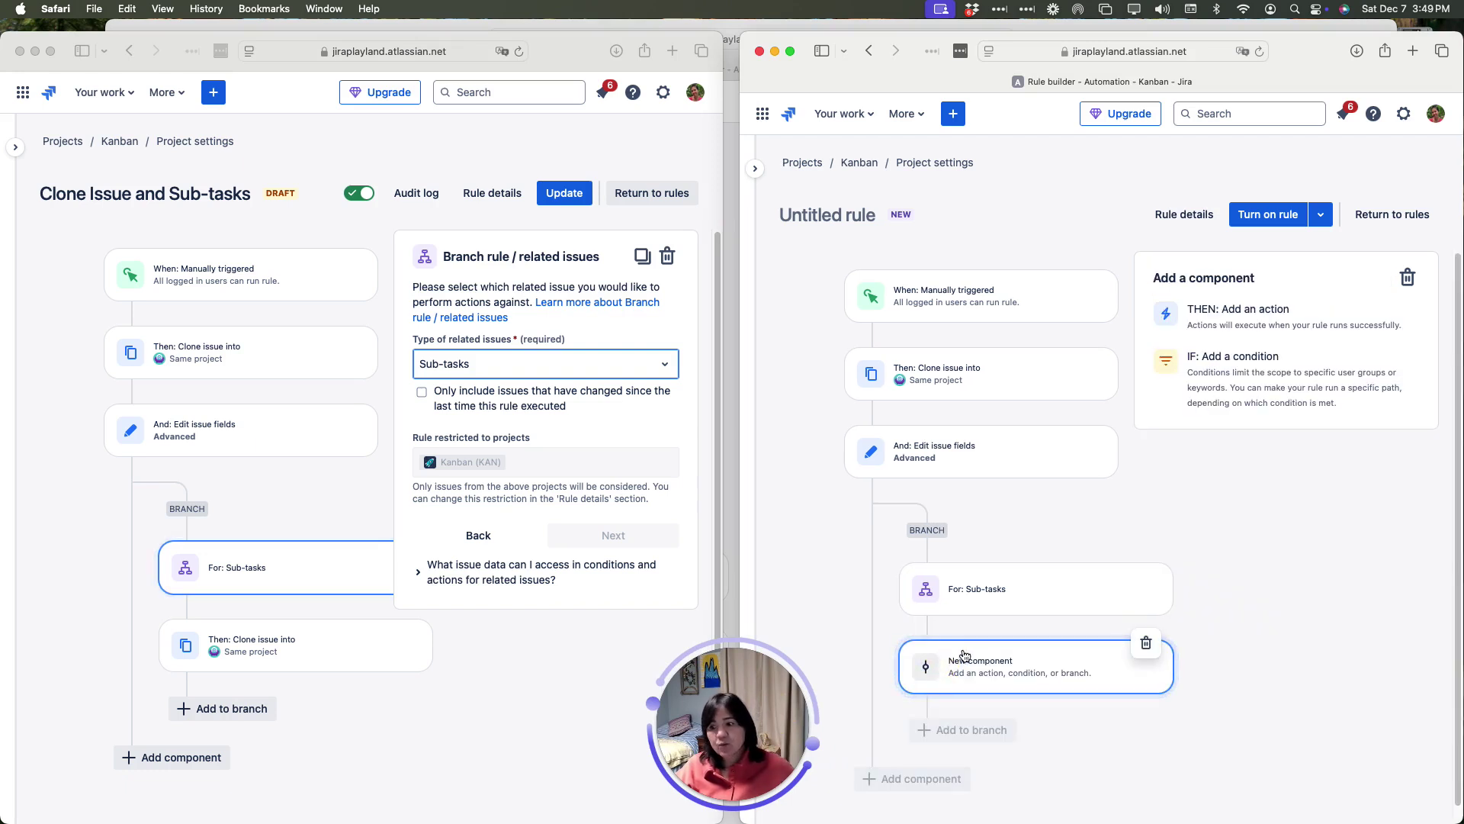
{"action": "left_click", "coordinate": [1302, 320]}
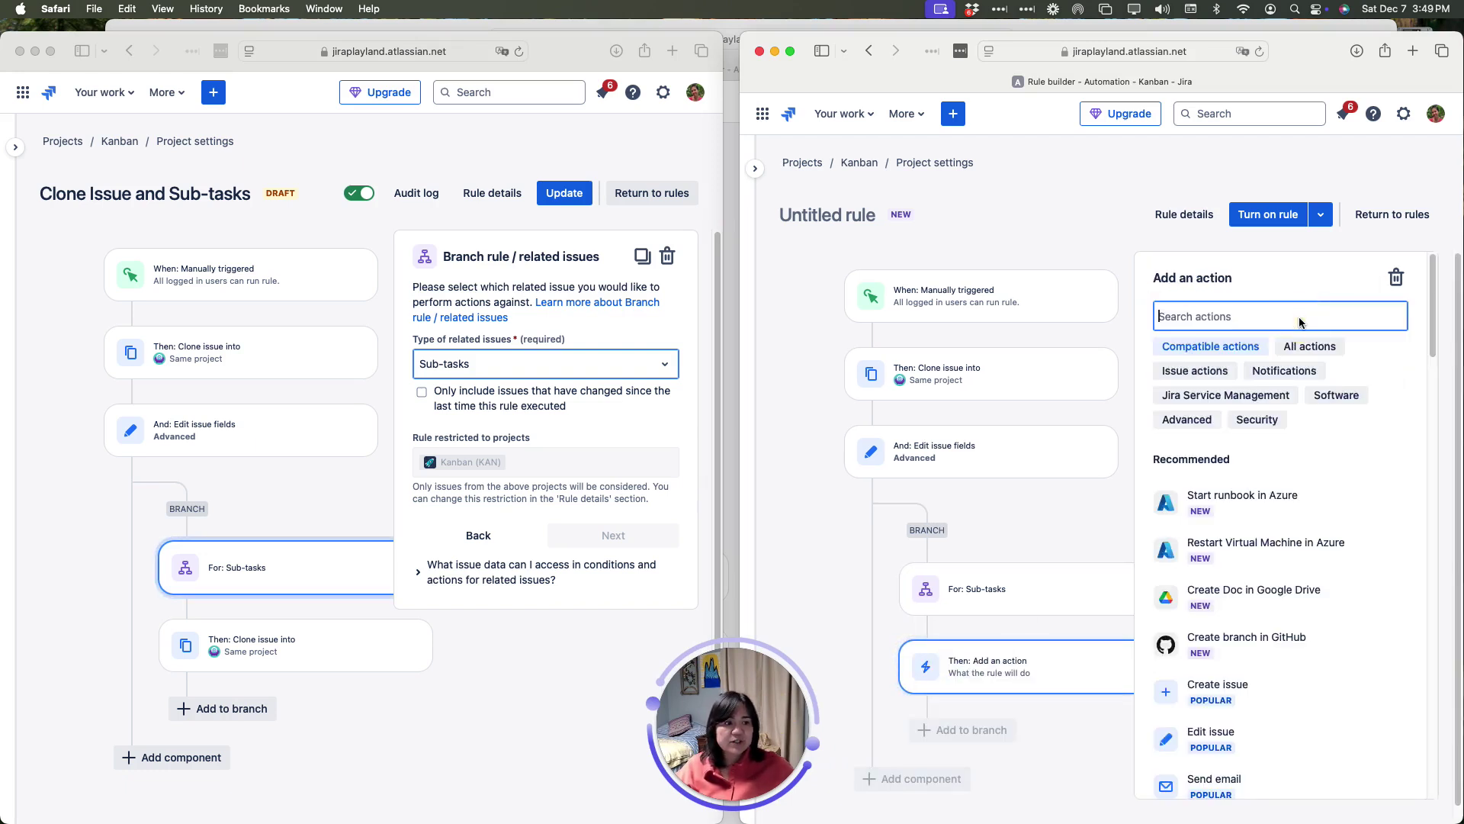
{"action": "type", "text": "clone"}
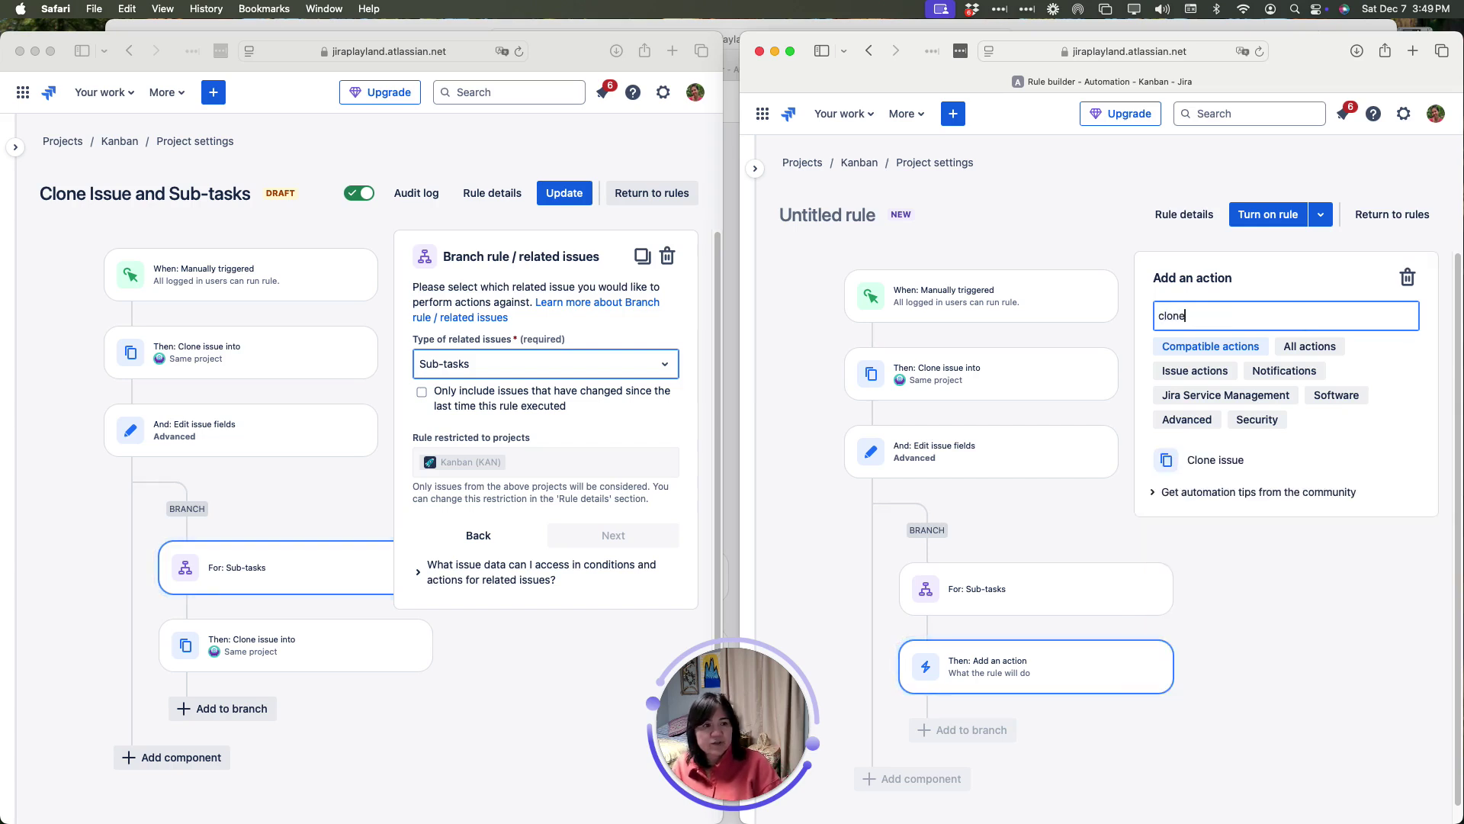
{"action": "left_click", "coordinate": [1276, 463]}
{"action": "left_click", "coordinate": [304, 670]}
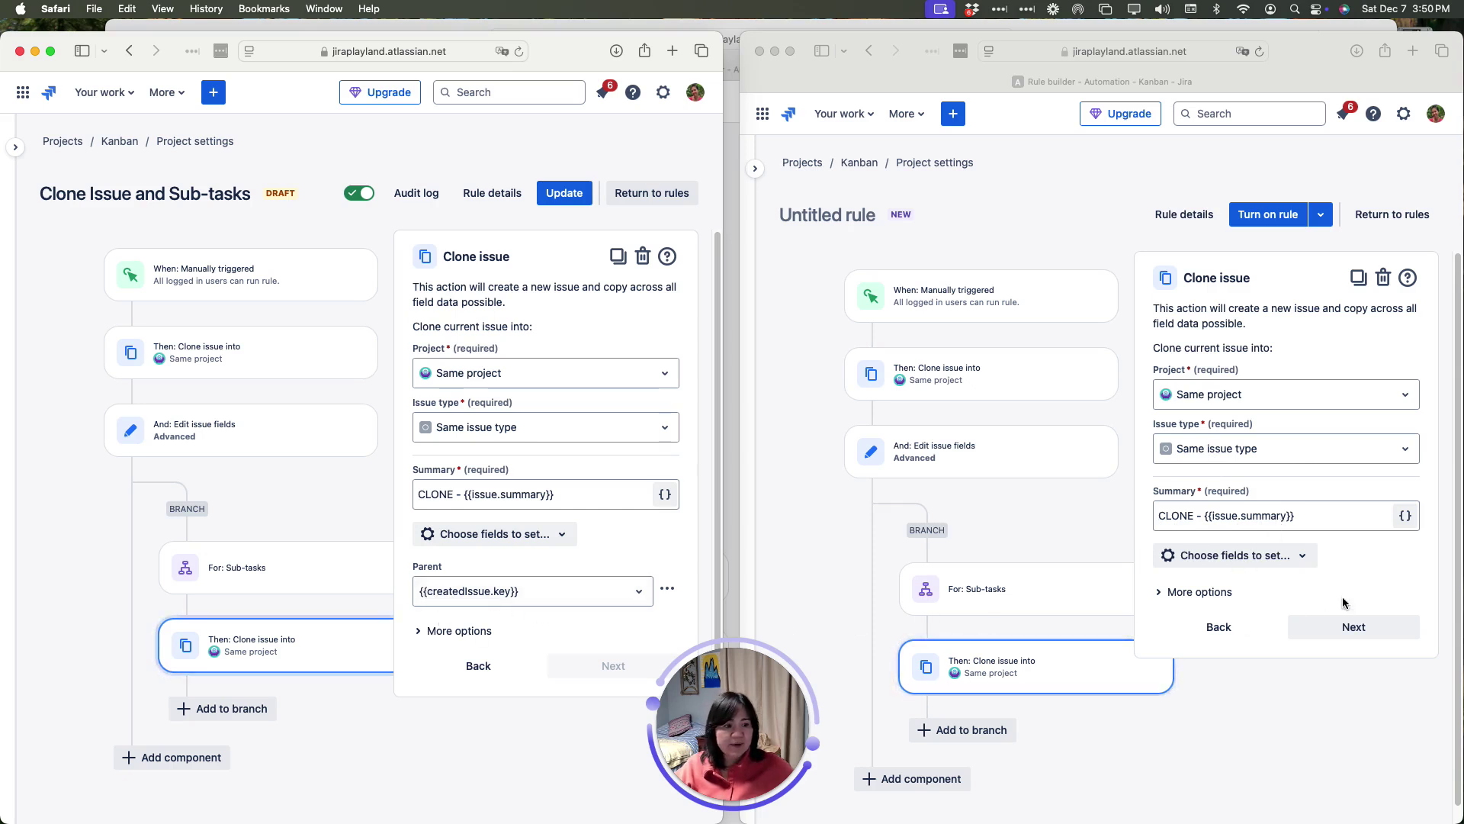
Search 'parent' and tick Parent in the branch Clone issue action's fields to set
{"action": "left_click", "coordinate": [1299, 559]}
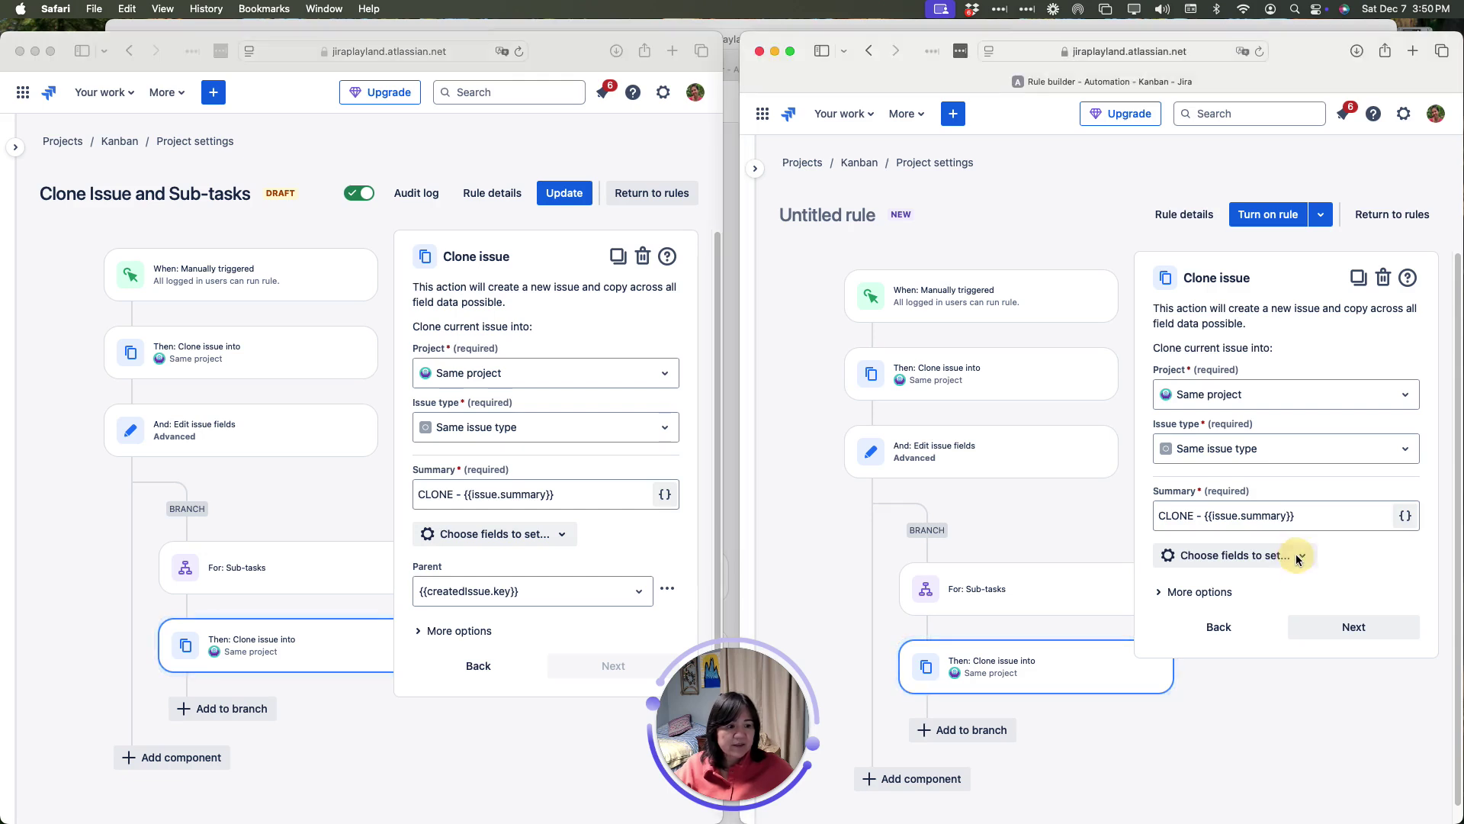
{"action": "left_click", "coordinate": [1299, 558]}
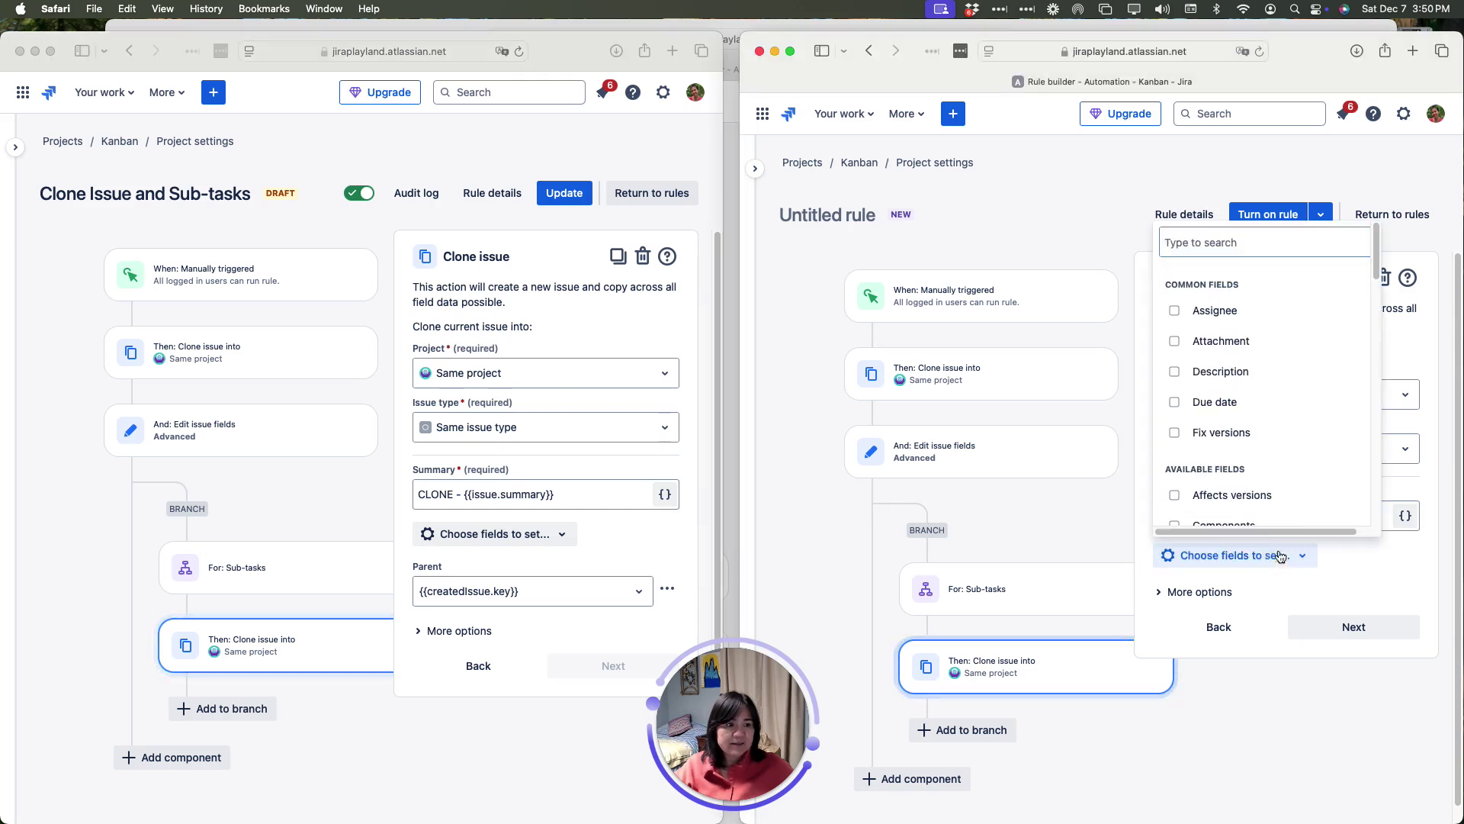
{"action": "left_click", "coordinate": [1297, 241]}
{"action": "type", "text": "parent"}
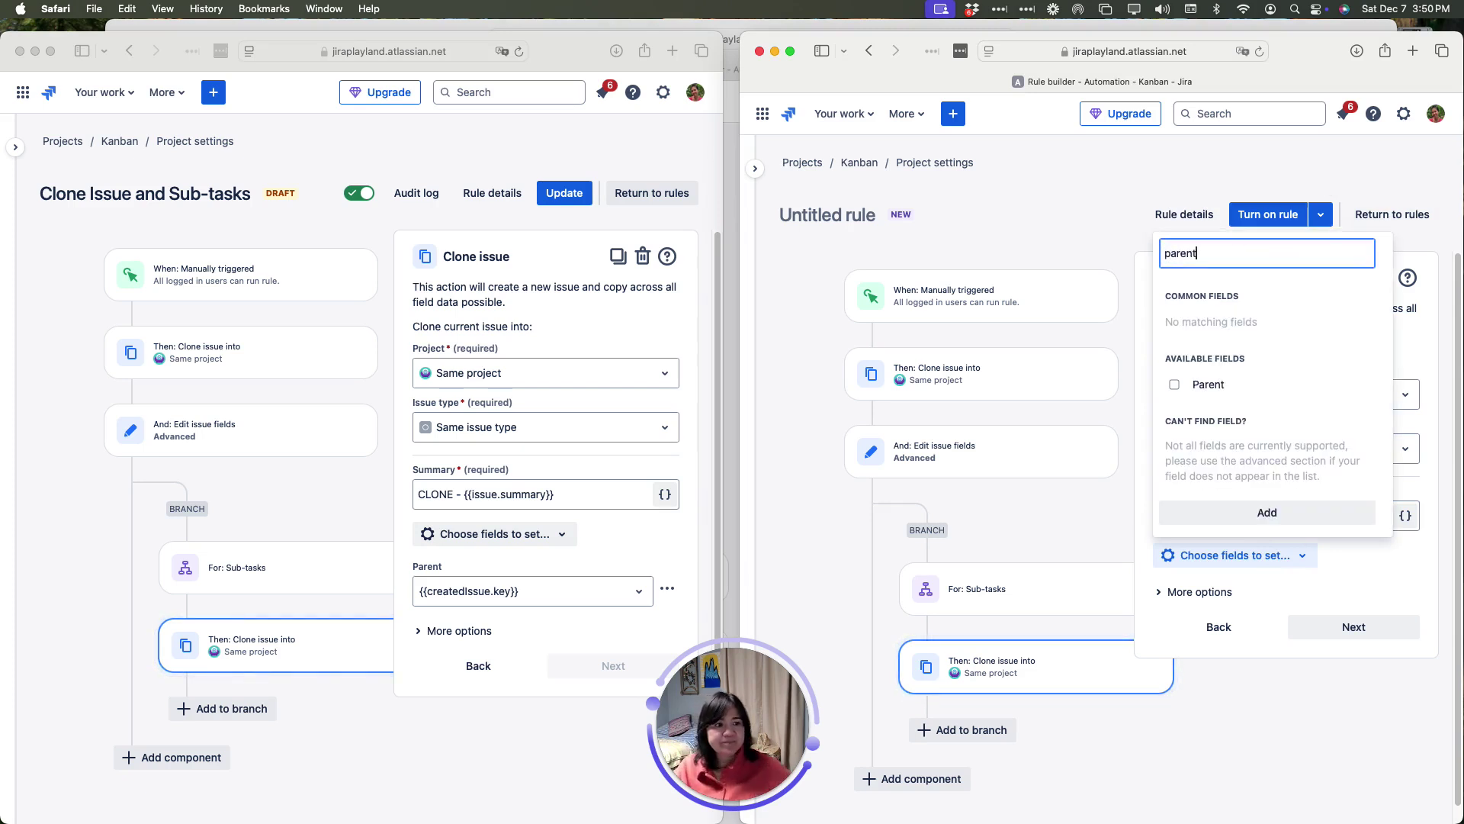
{"action": "left_click", "coordinate": [1177, 387]}
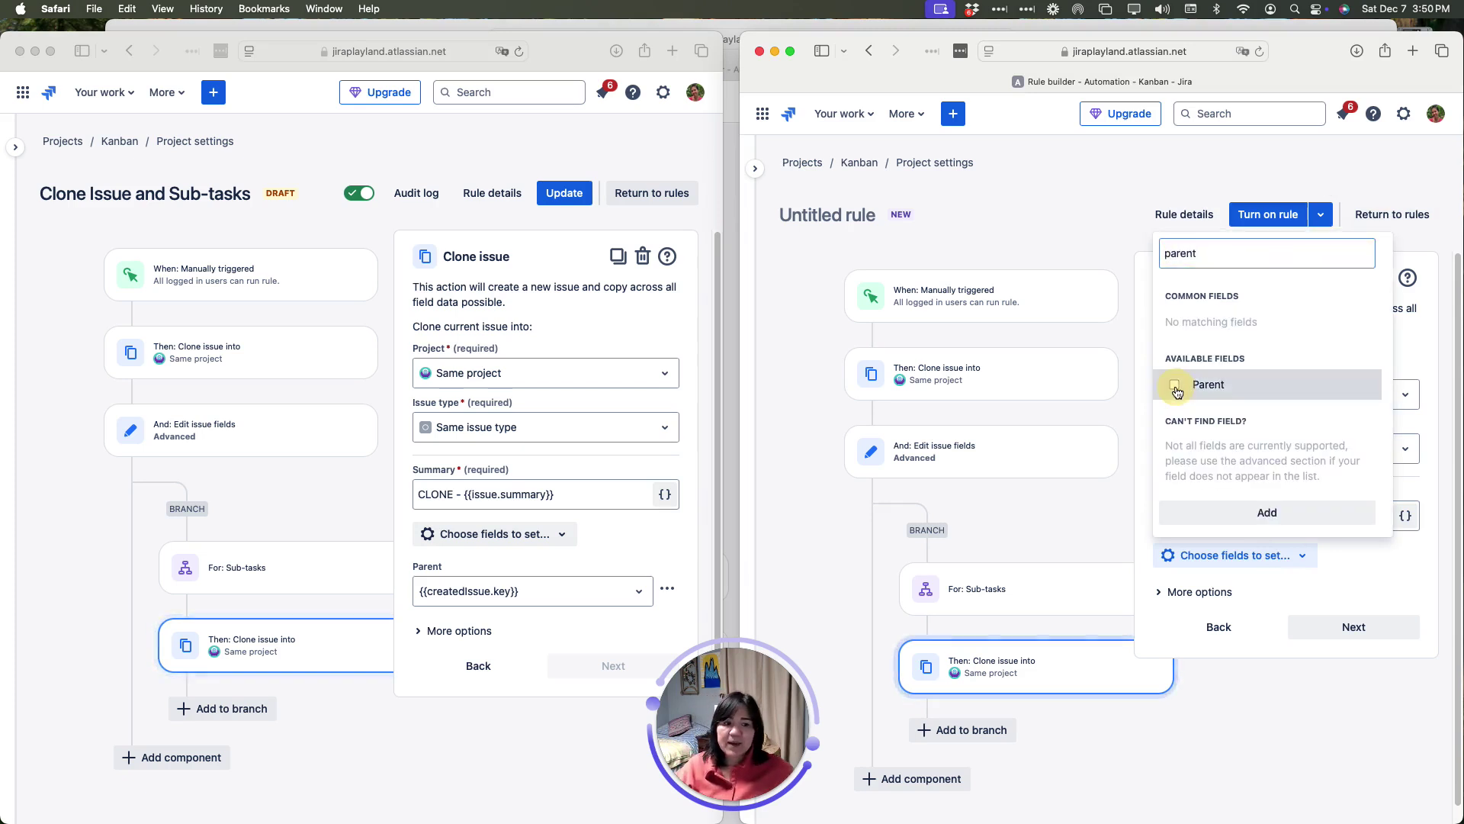
{"action": "left_click", "coordinate": [1431, 499]}
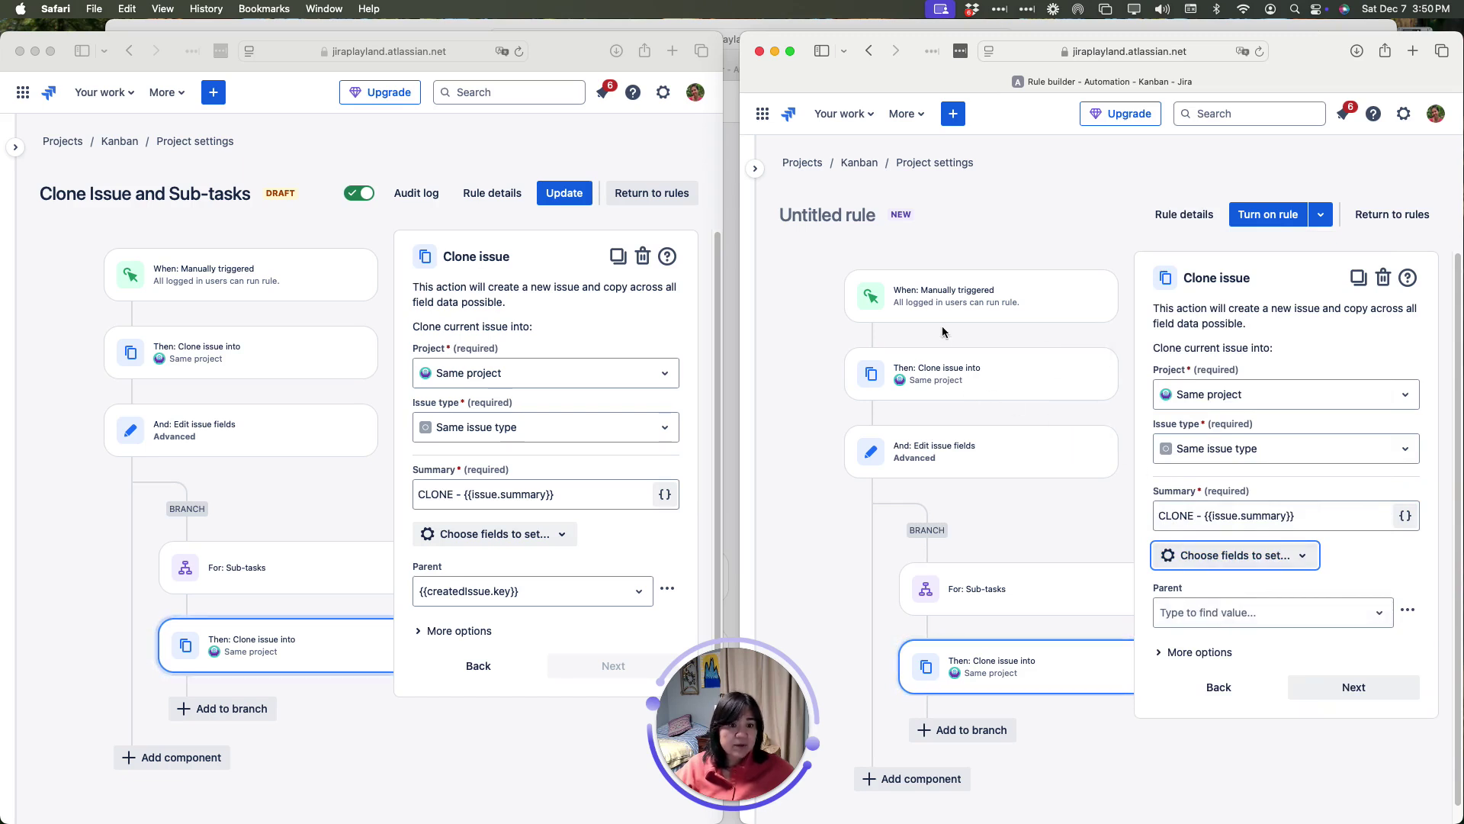
Check the Edit issue step's JSON against the original rule's Parent value
{"action": "left_click", "coordinate": [966, 461]}
{"action": "left_click", "coordinate": [1398, 401]}
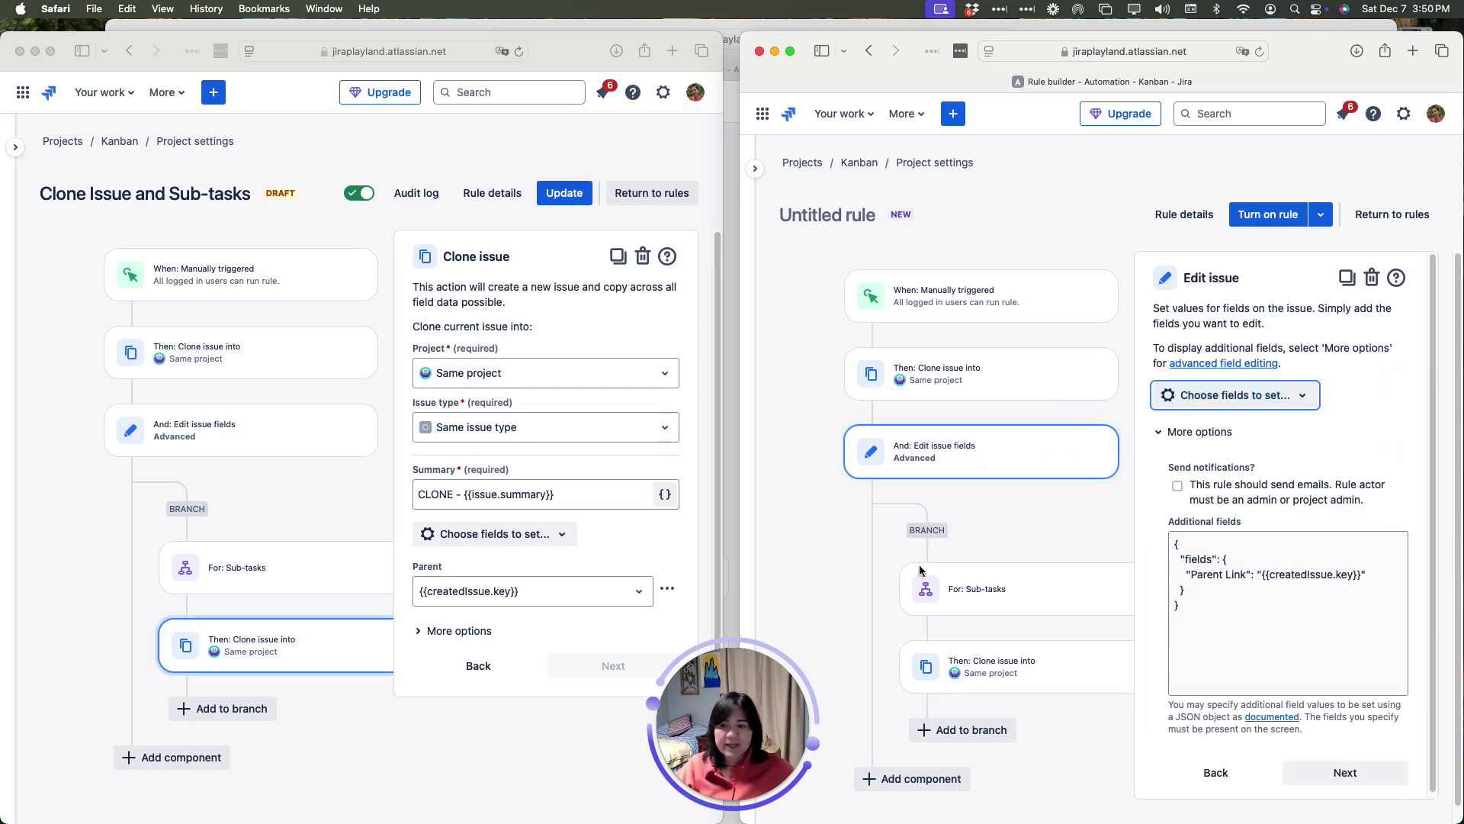
{"action": "left_click", "coordinate": [534, 594]}
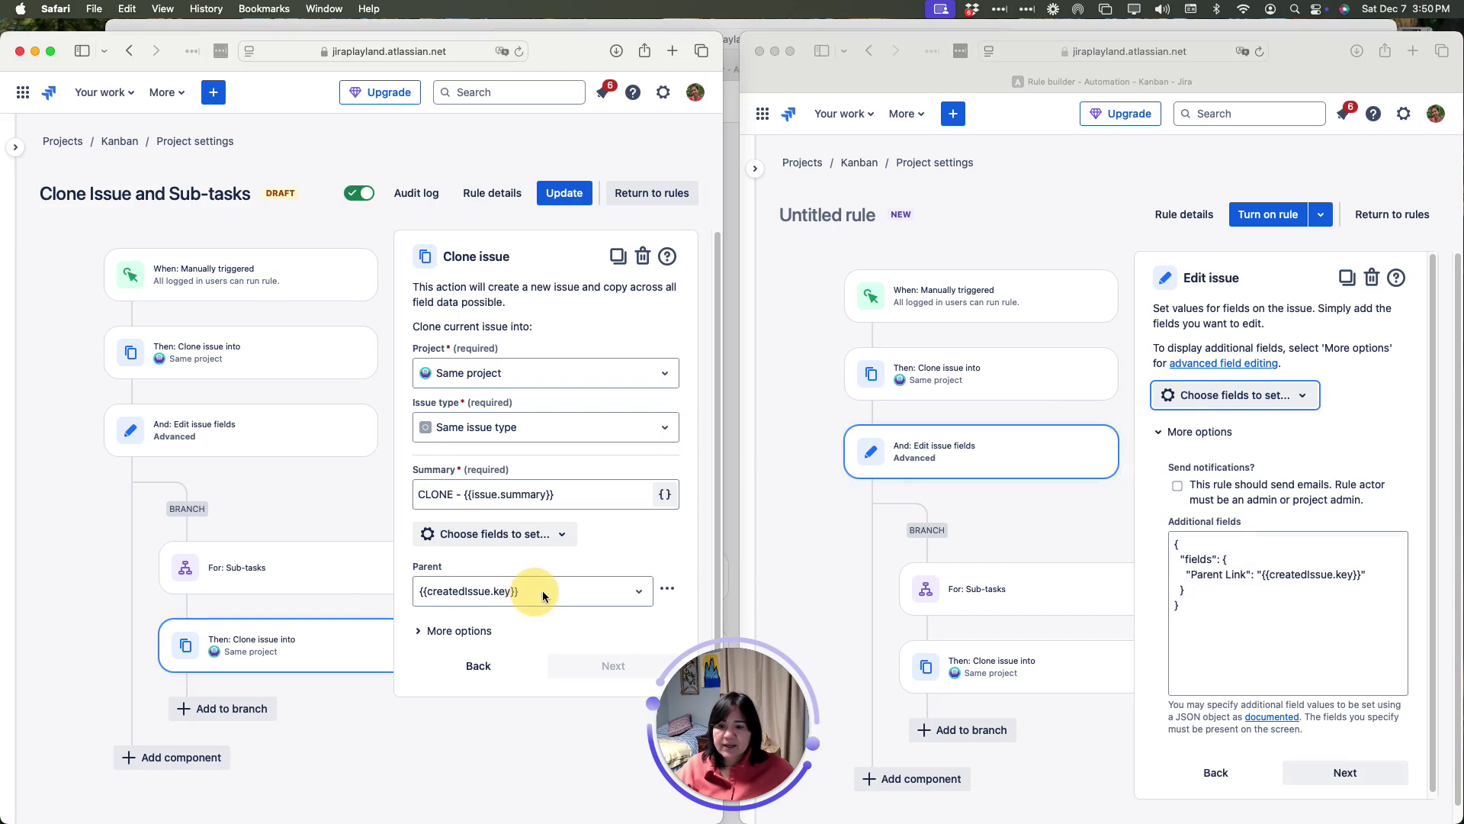
Enter {{createdIssue.key}} as the Parent of the sub-task 'Then: Clone issue into' action
{"action": "left_click", "coordinate": [1027, 680]}
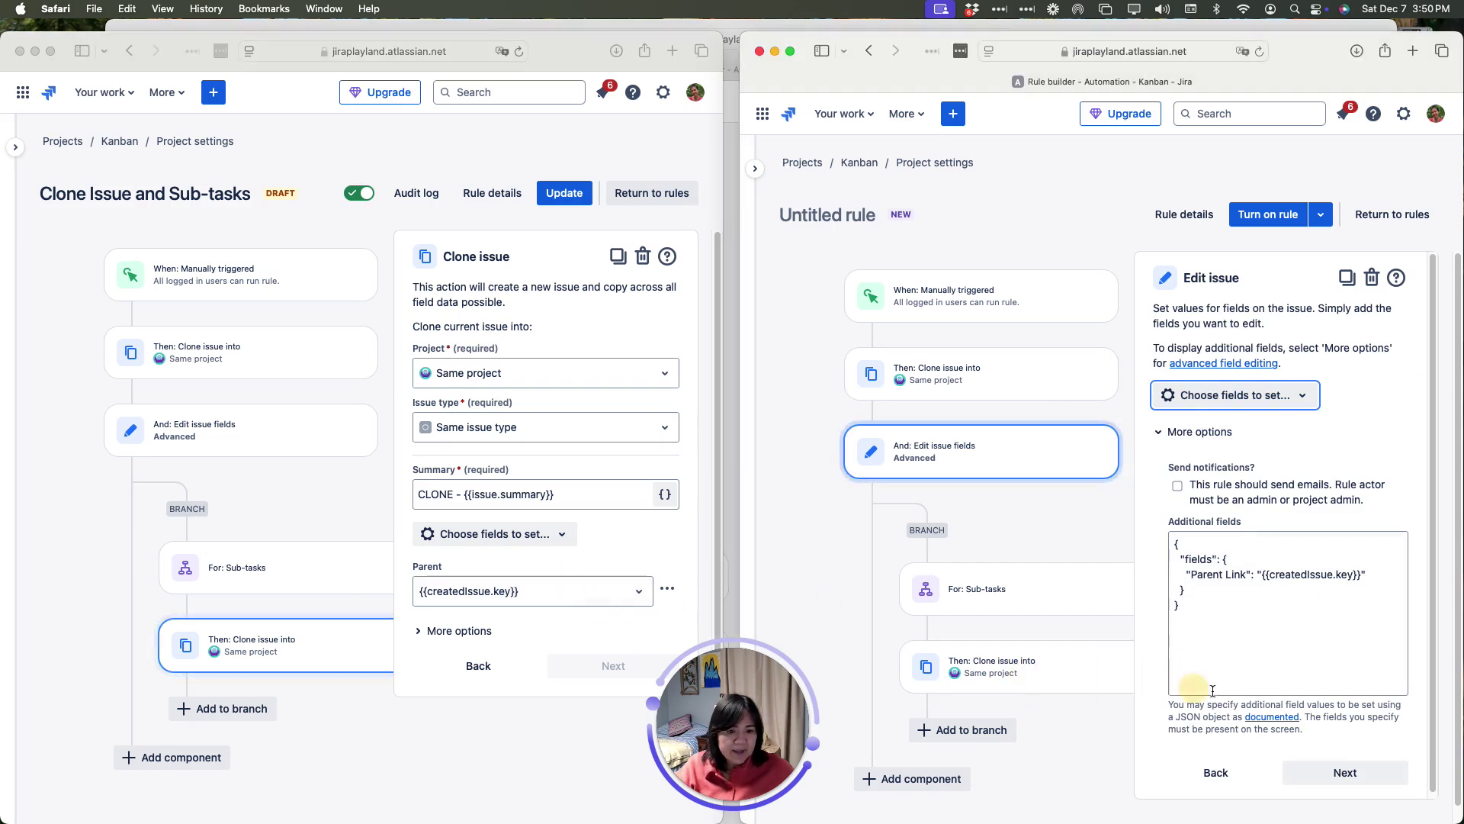
{"action": "left_click", "coordinate": [1047, 663]}
{"action": "left_click", "coordinate": [1192, 613]}
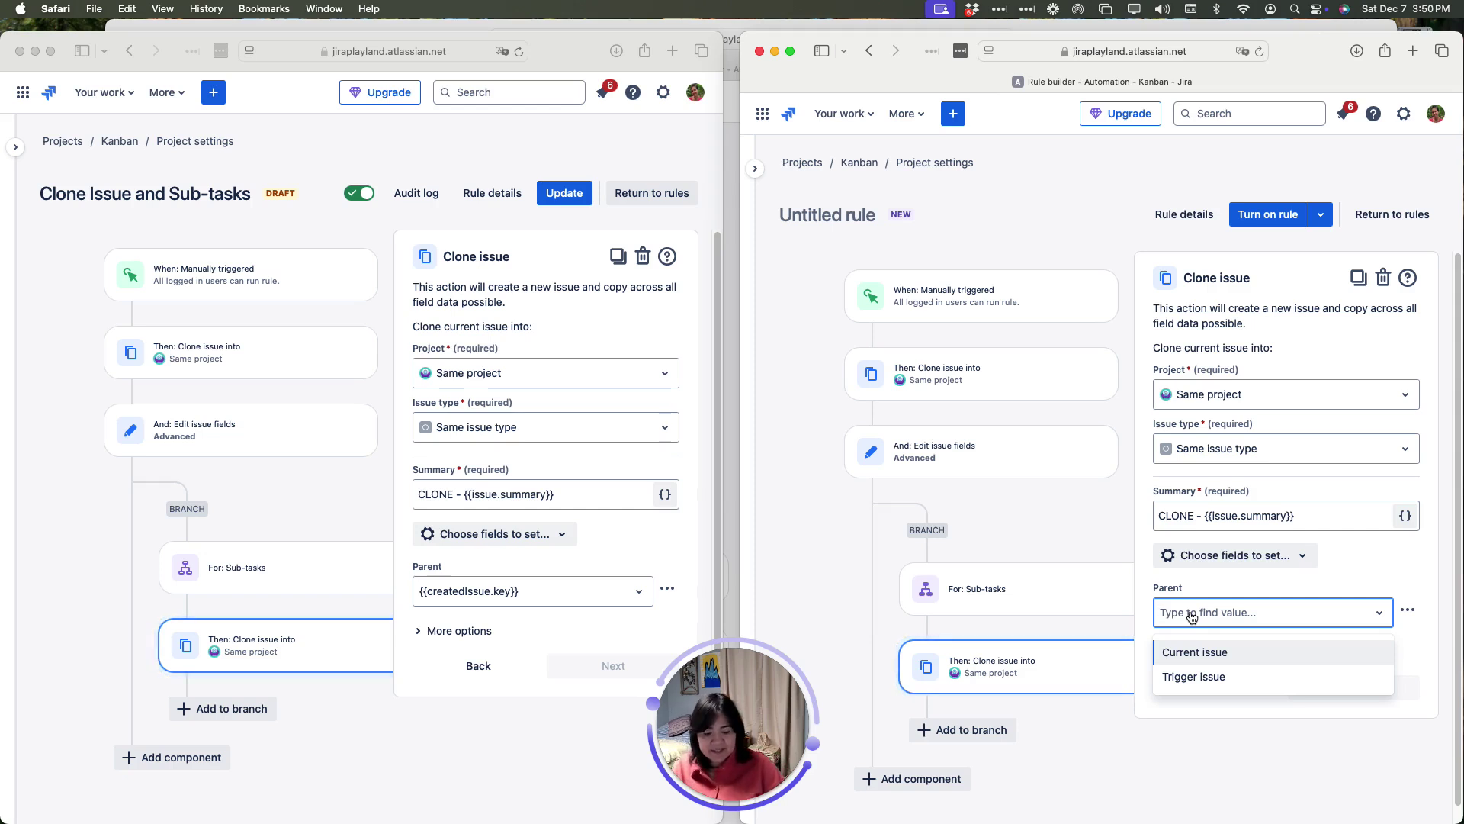
{"action": "type", "text": "{{}}"}
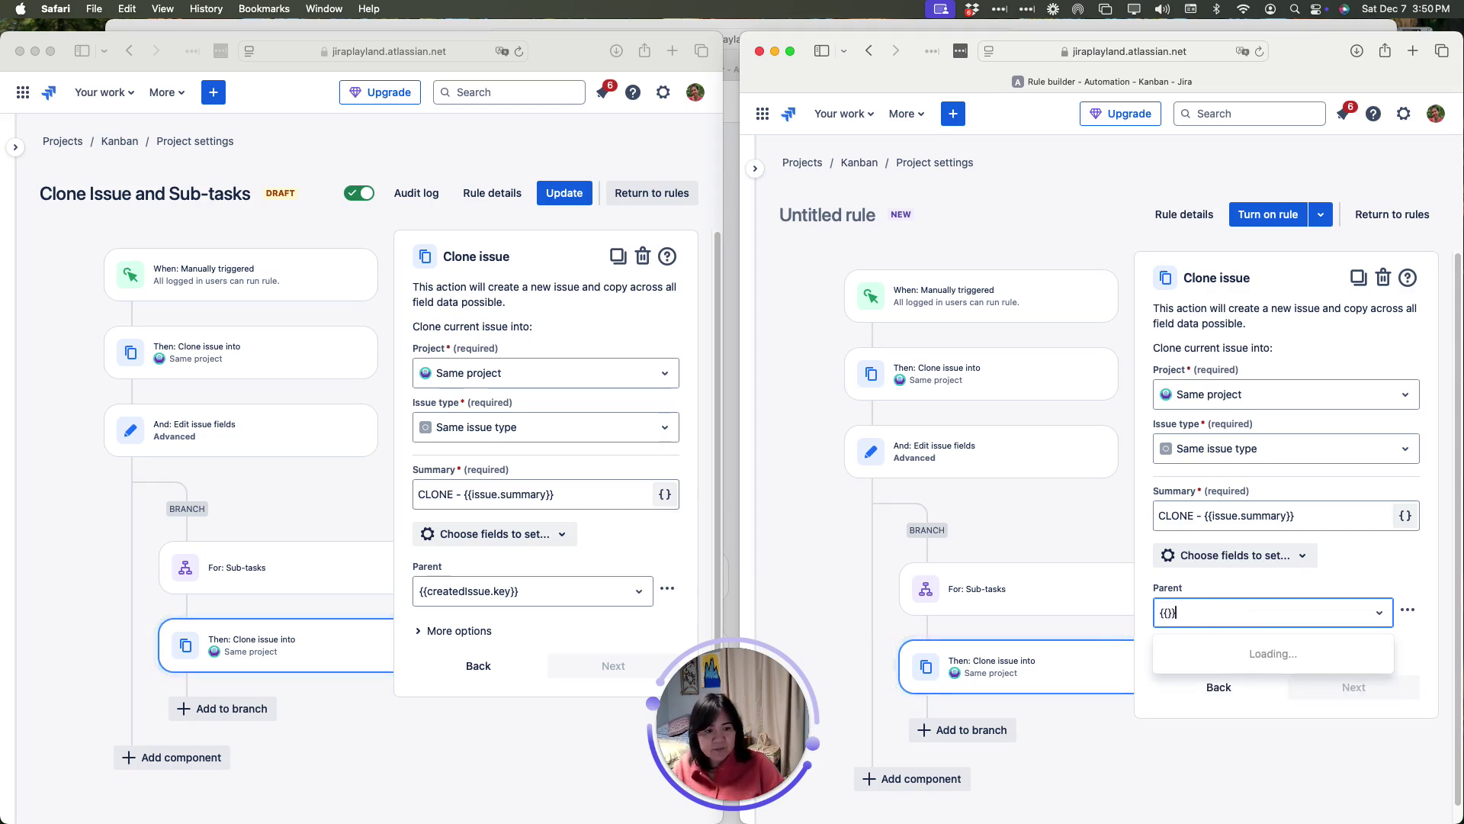
{"action": "type", "text": "created"}
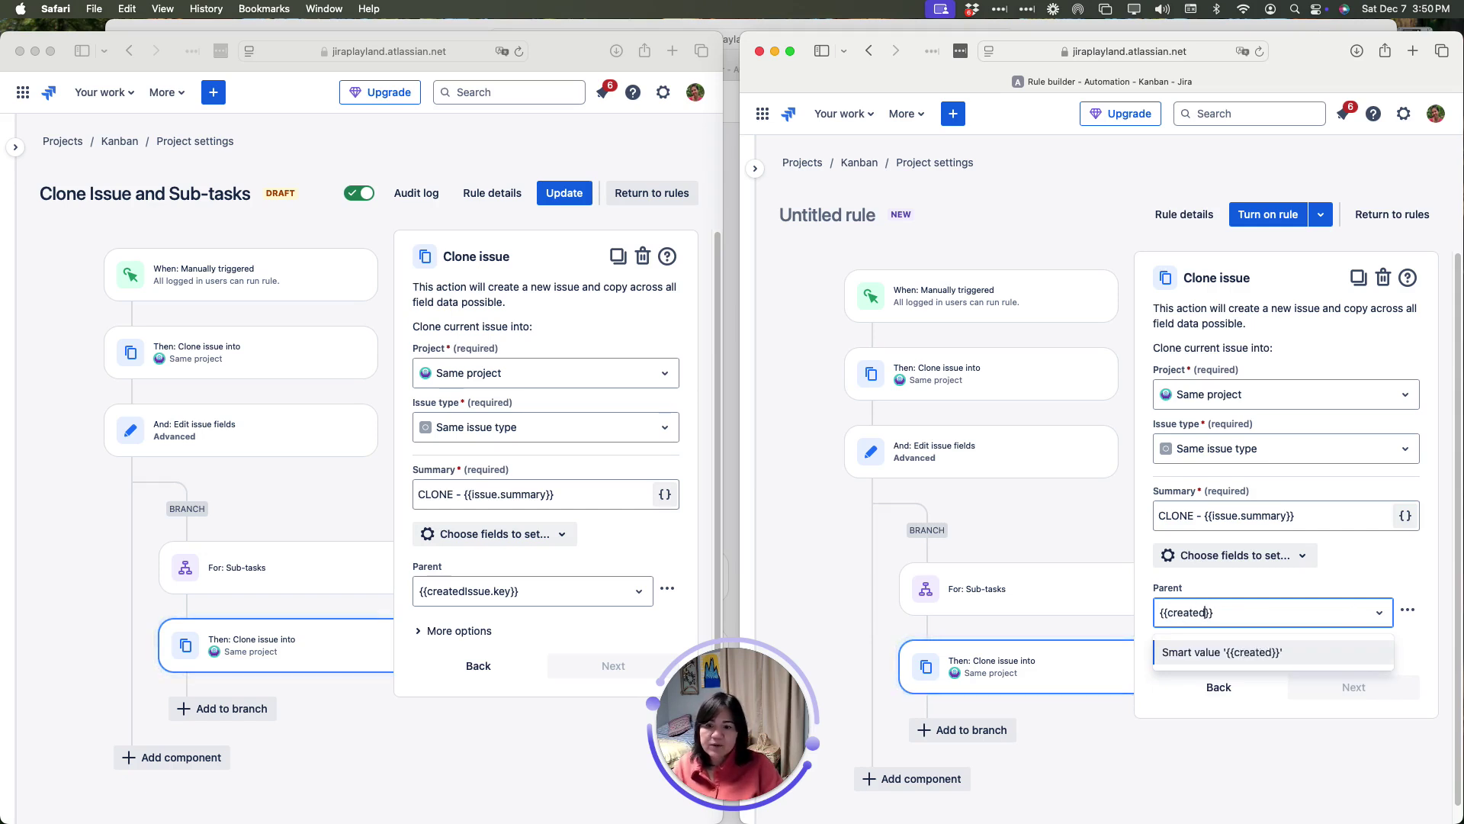
{"action": "type", "text": "Issue.key"}
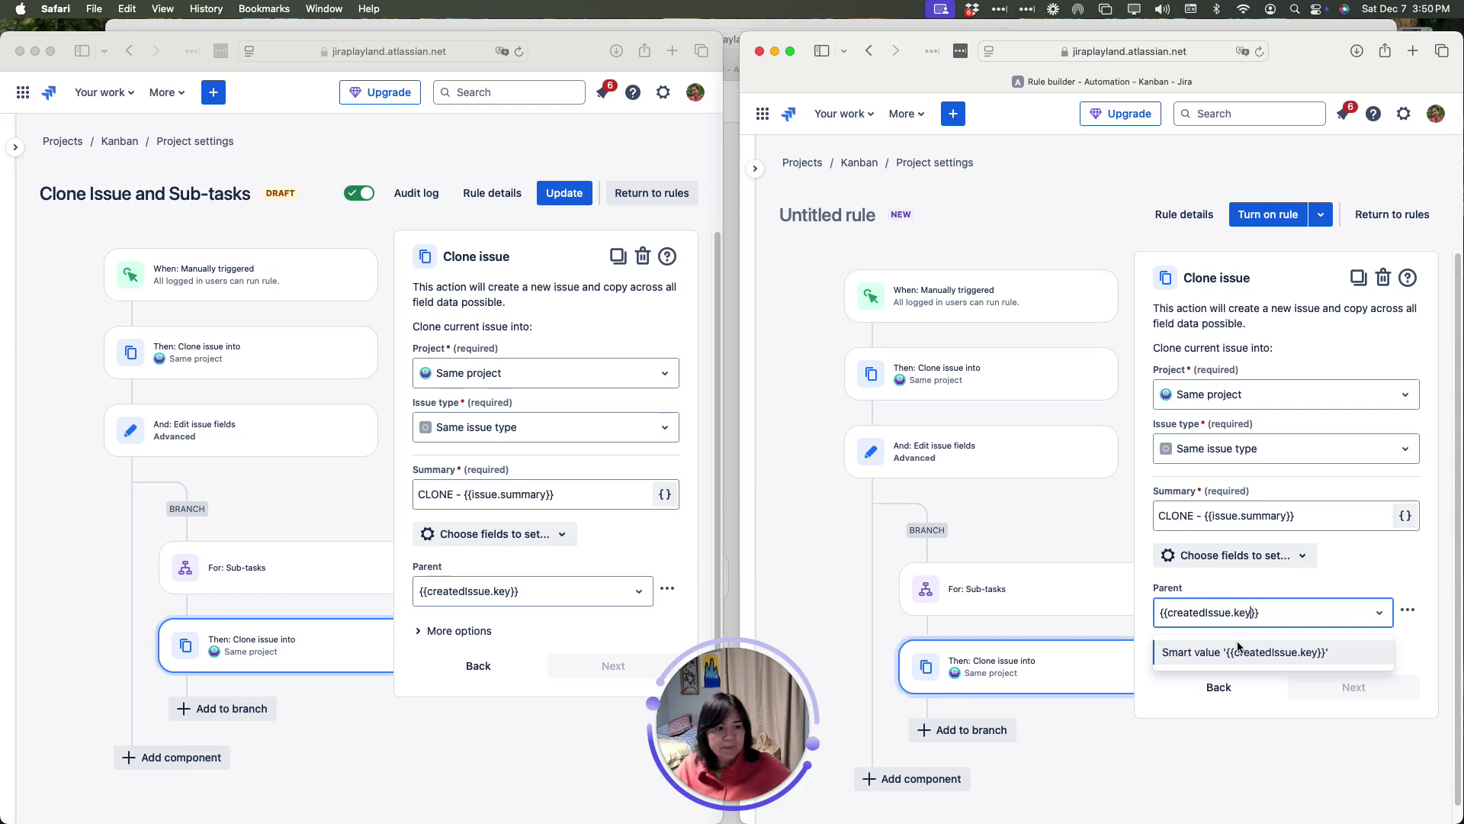
{"action": "left_click", "coordinate": [1376, 571]}
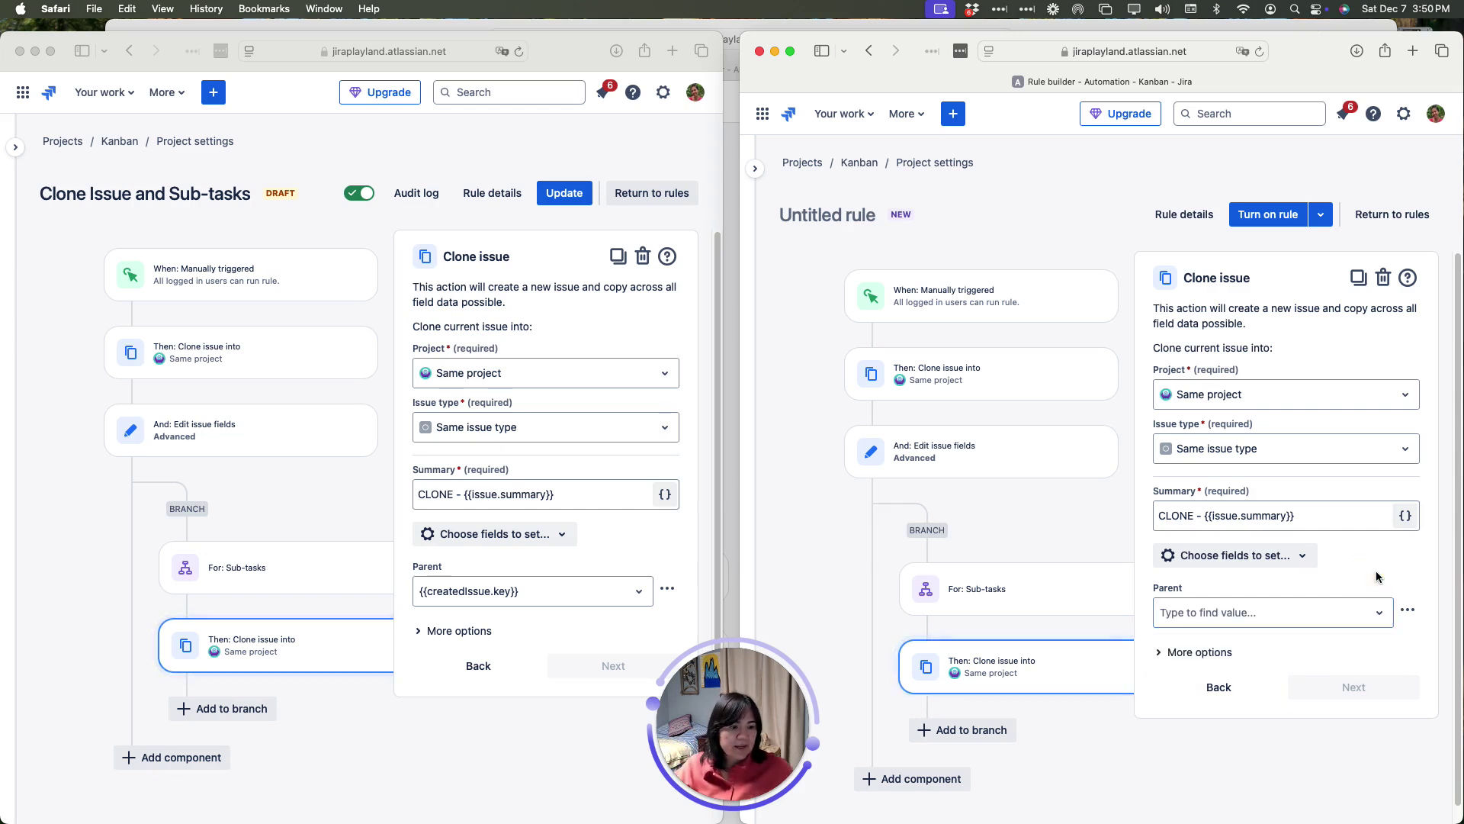
{"action": "left_click", "coordinate": [1275, 621]}
{"action": "type", "text": "{{}}"}
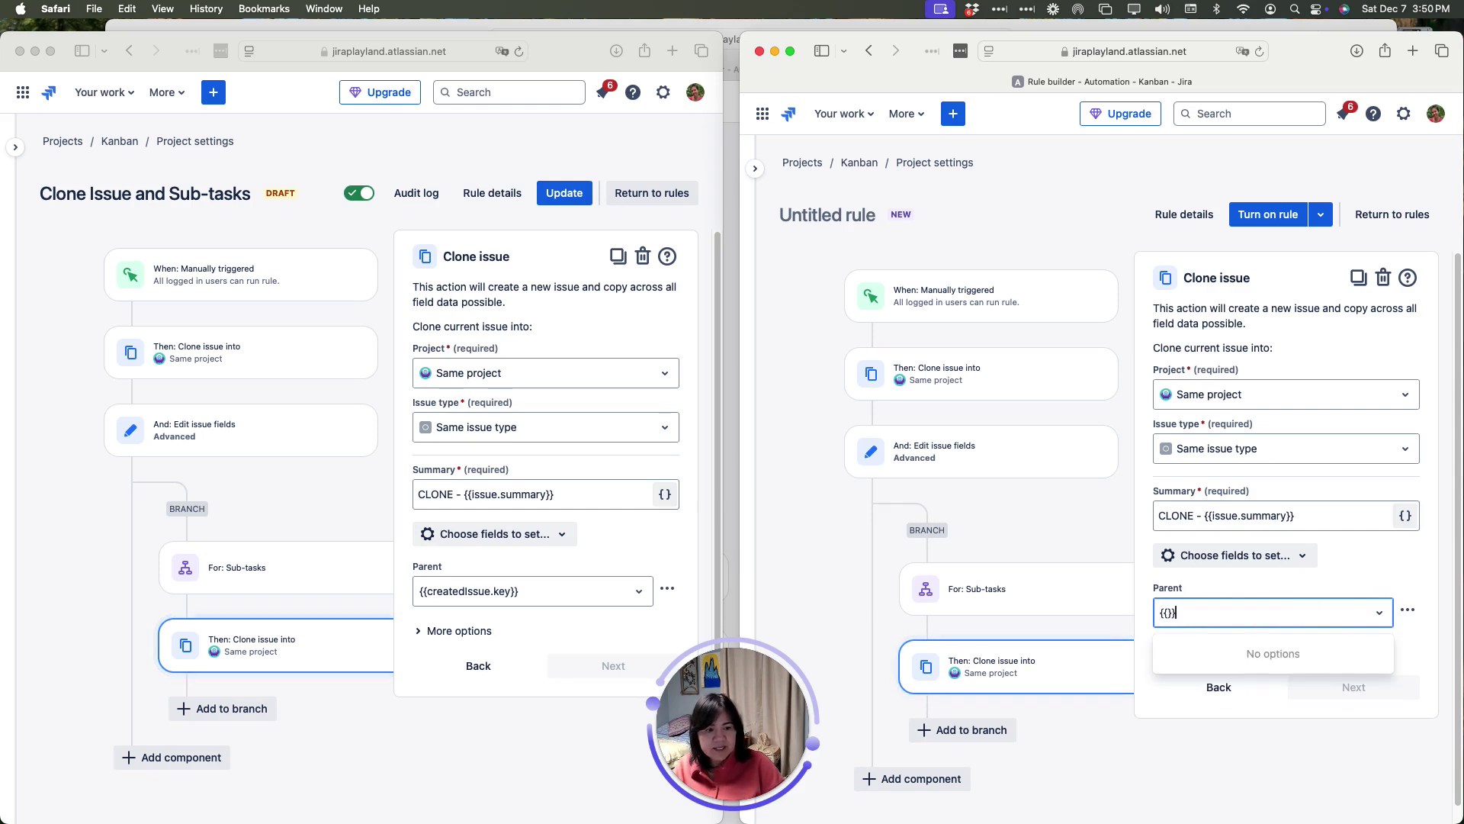
{"action": "type", "text": "created"}
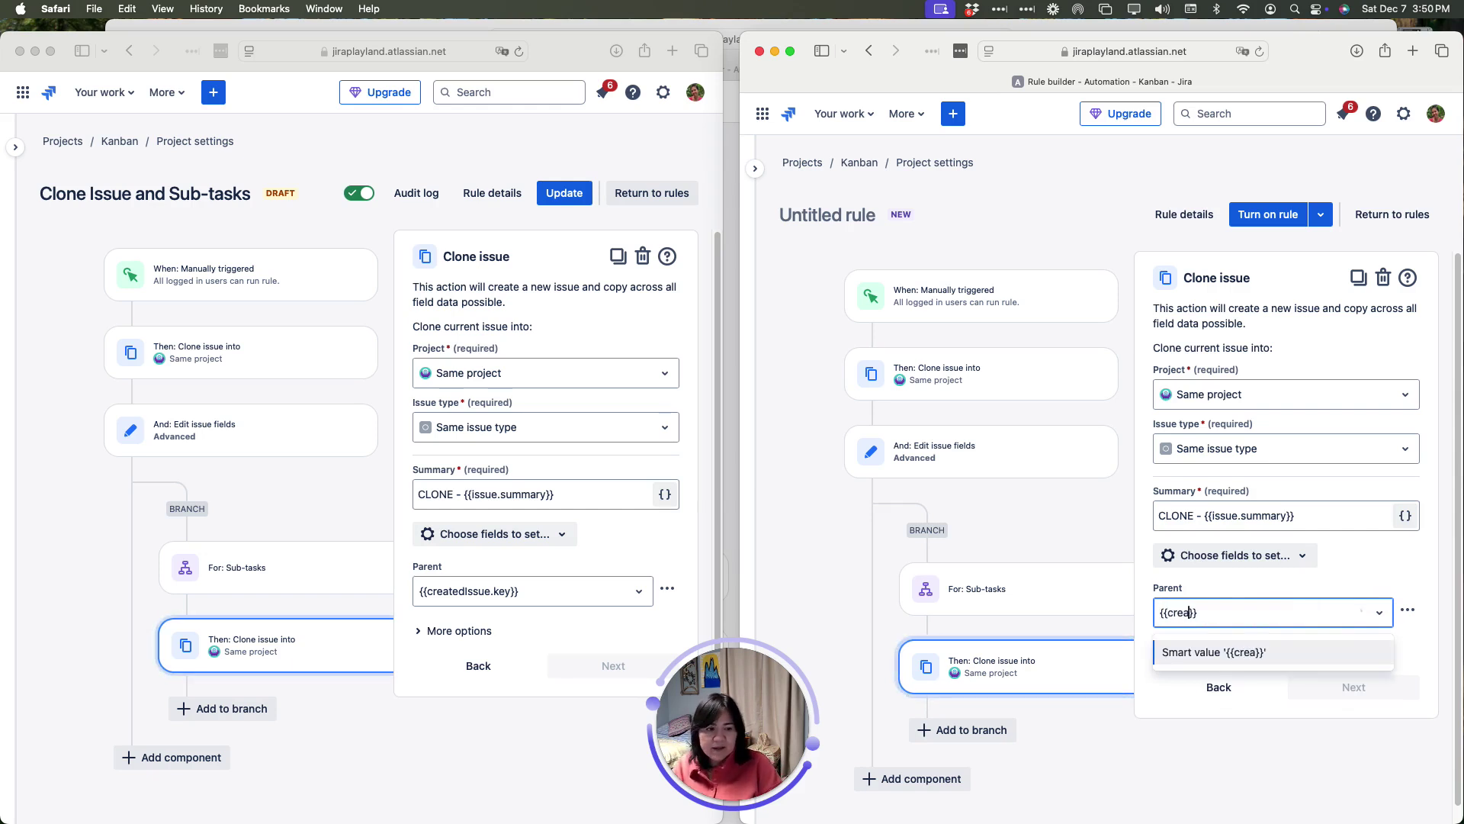
{"action": "type", "text": "Issue.key"}
{"action": "key", "text": "Return"}
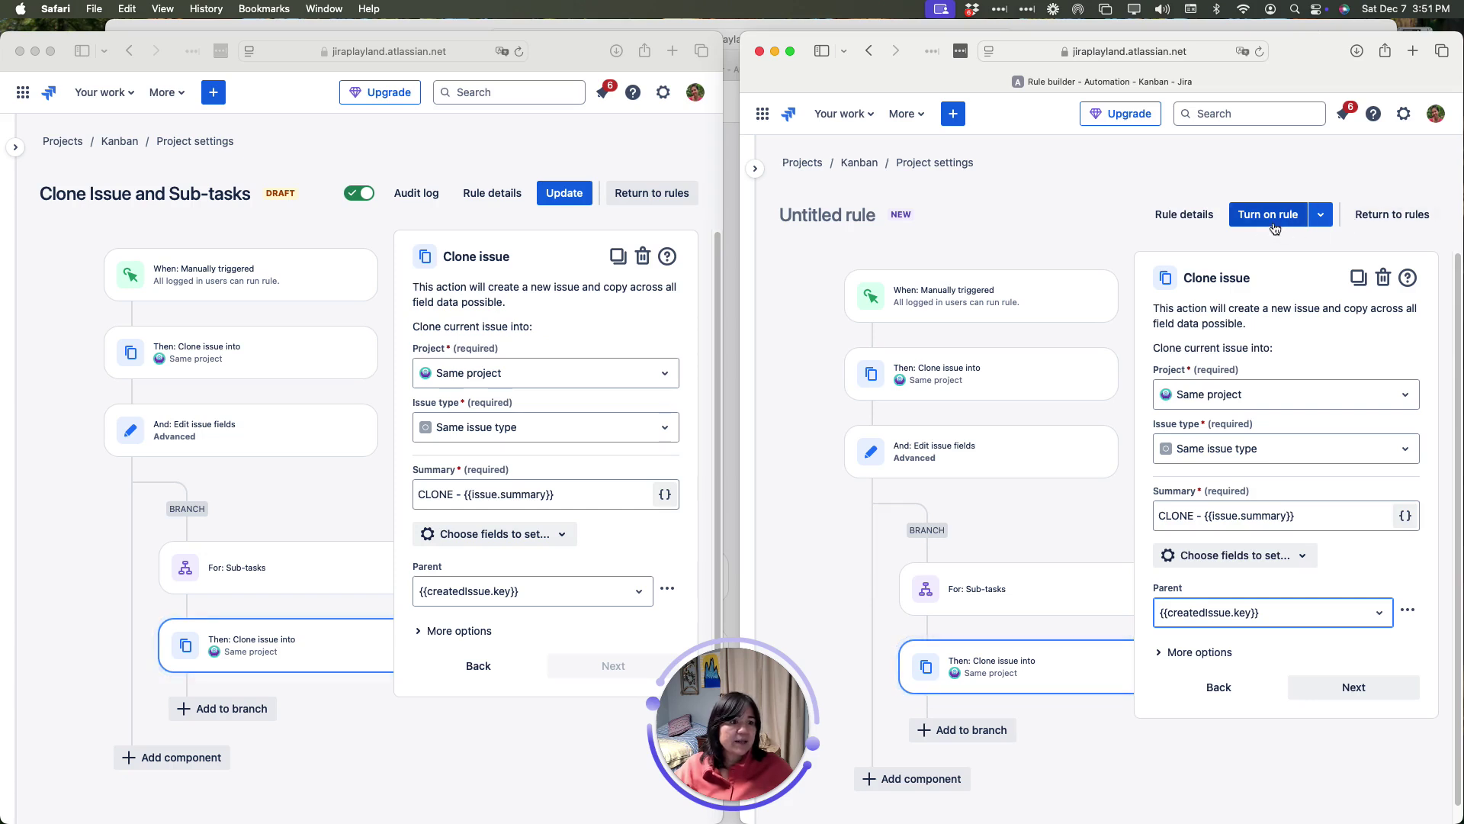
Name the new rule 'Clone Parent and sub-tasks' and turn it on
{"action": "left_click", "coordinate": [1184, 215]}
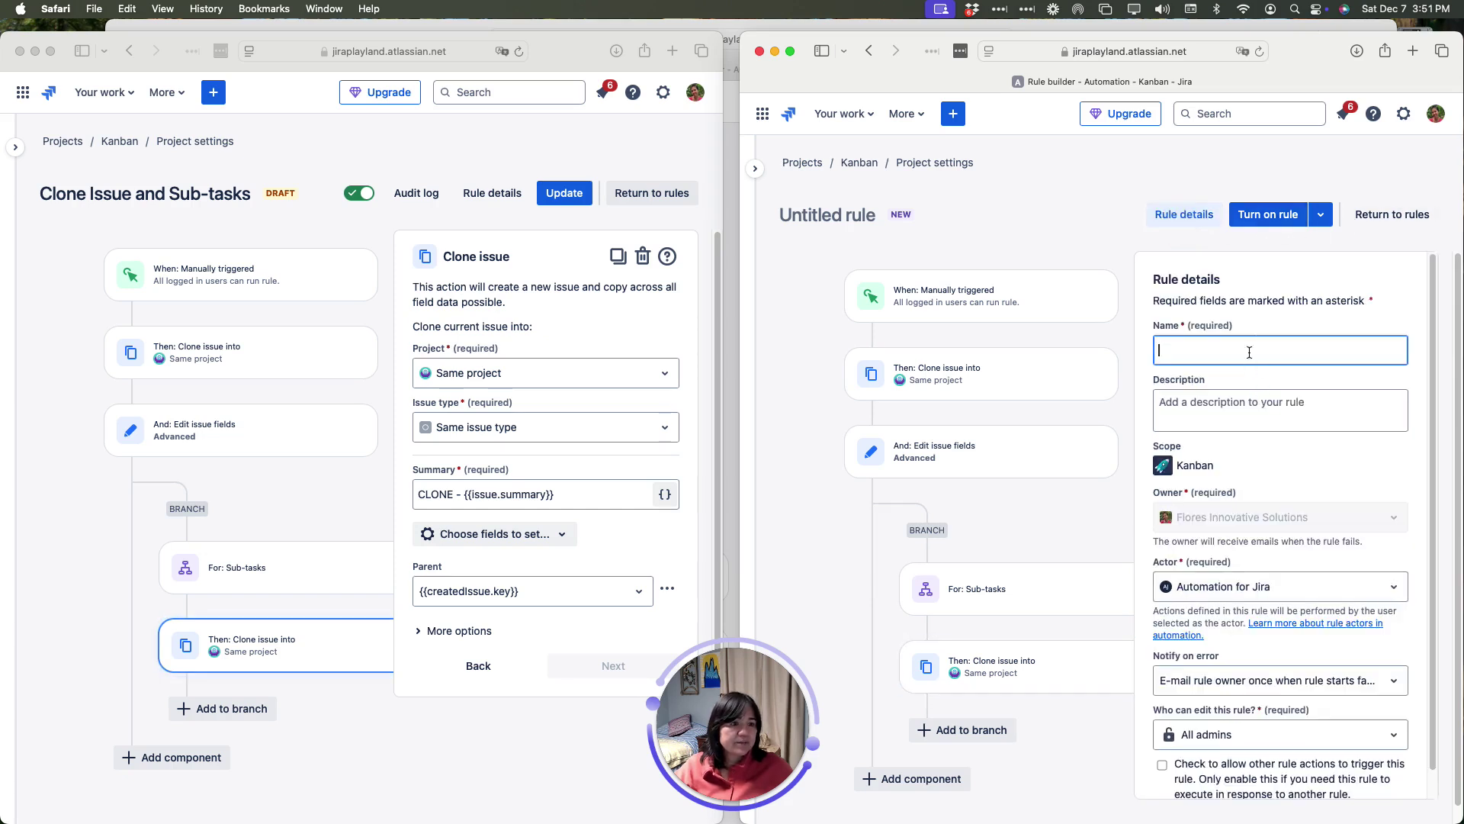
{"action": "type", "text": "Clone "}
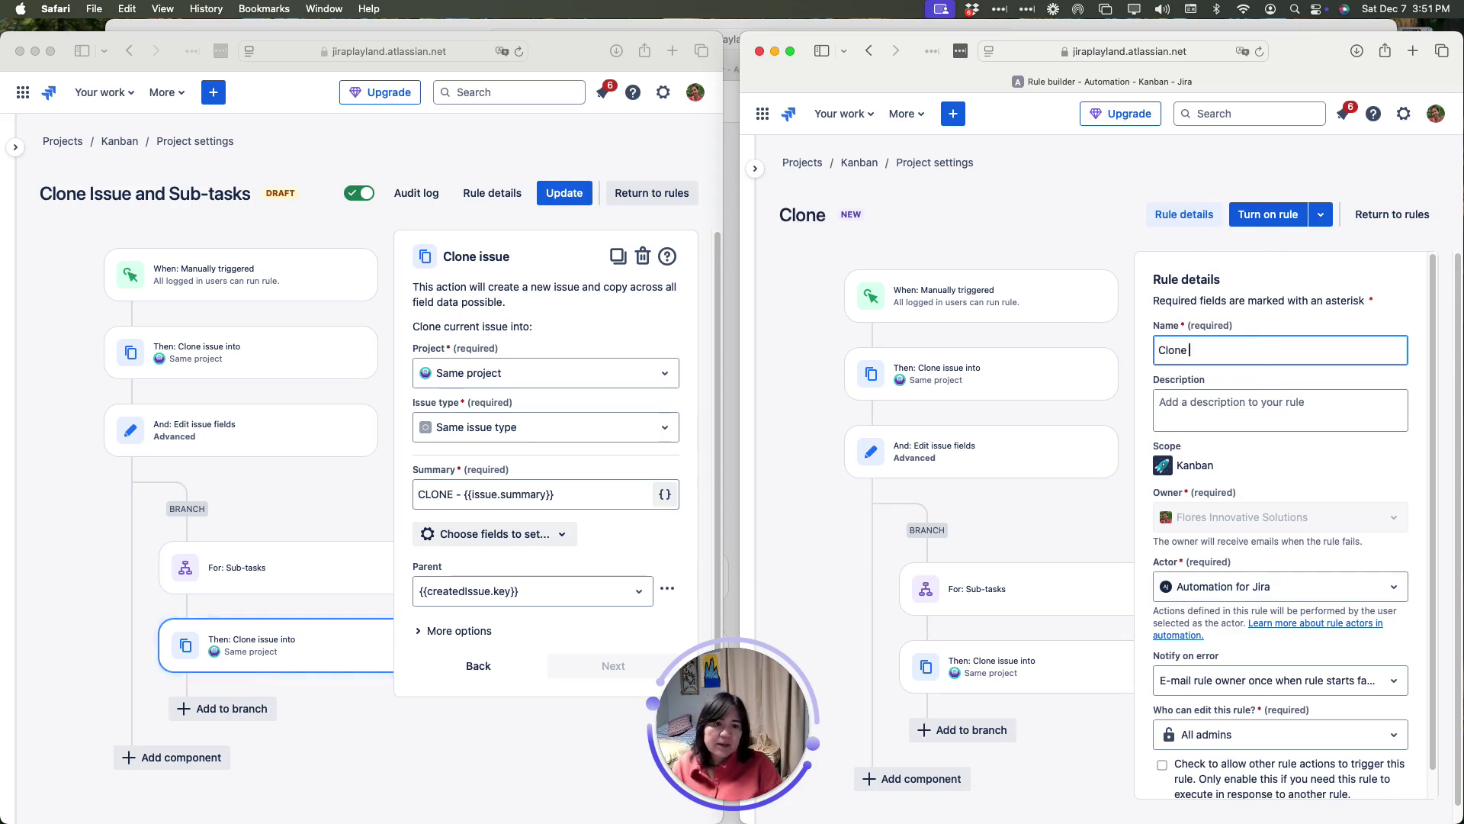
{"action": "type", "text": "Parent and "}
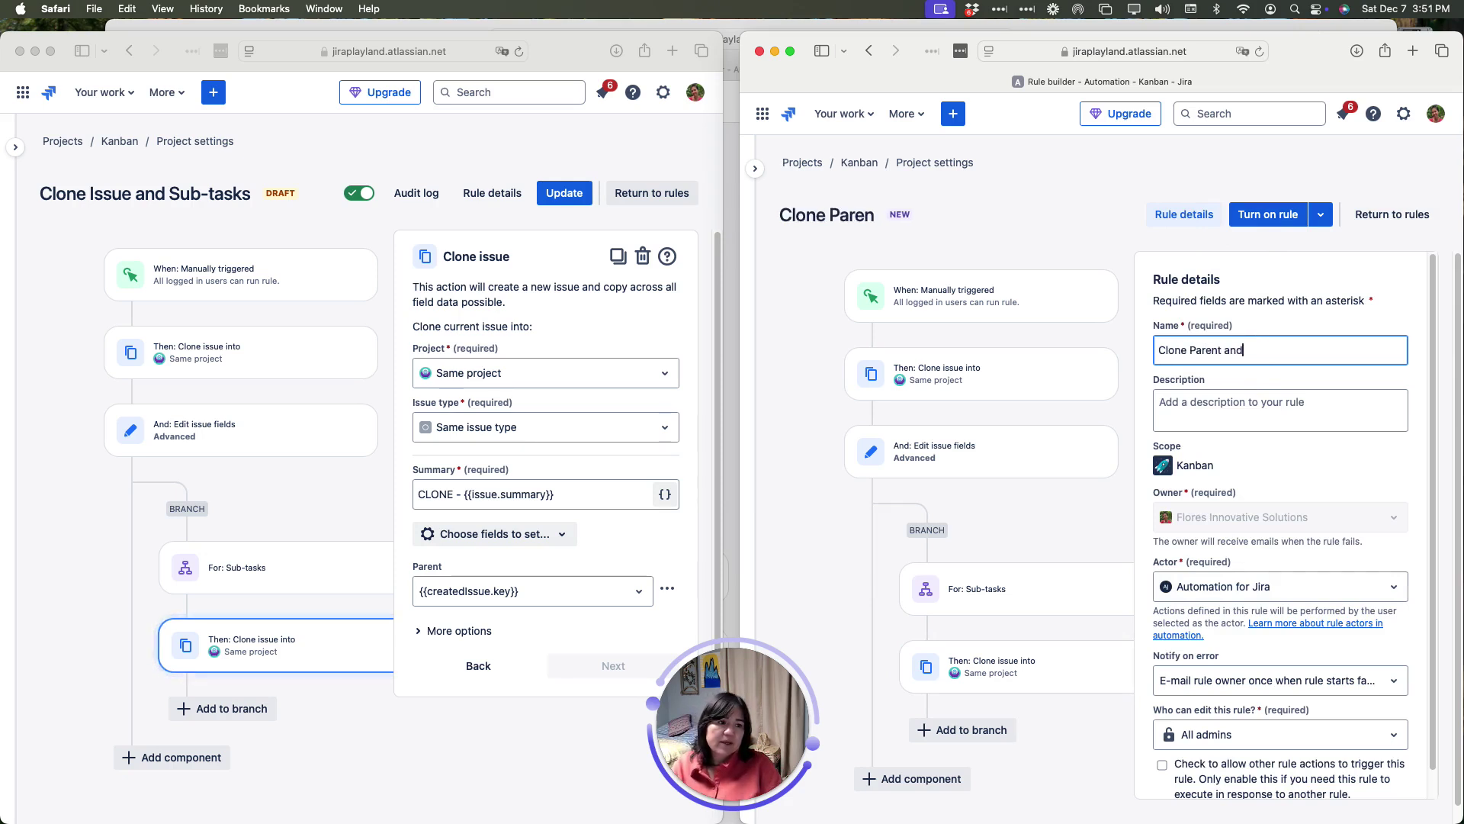
{"action": "type", "text": "sub-tasks"}
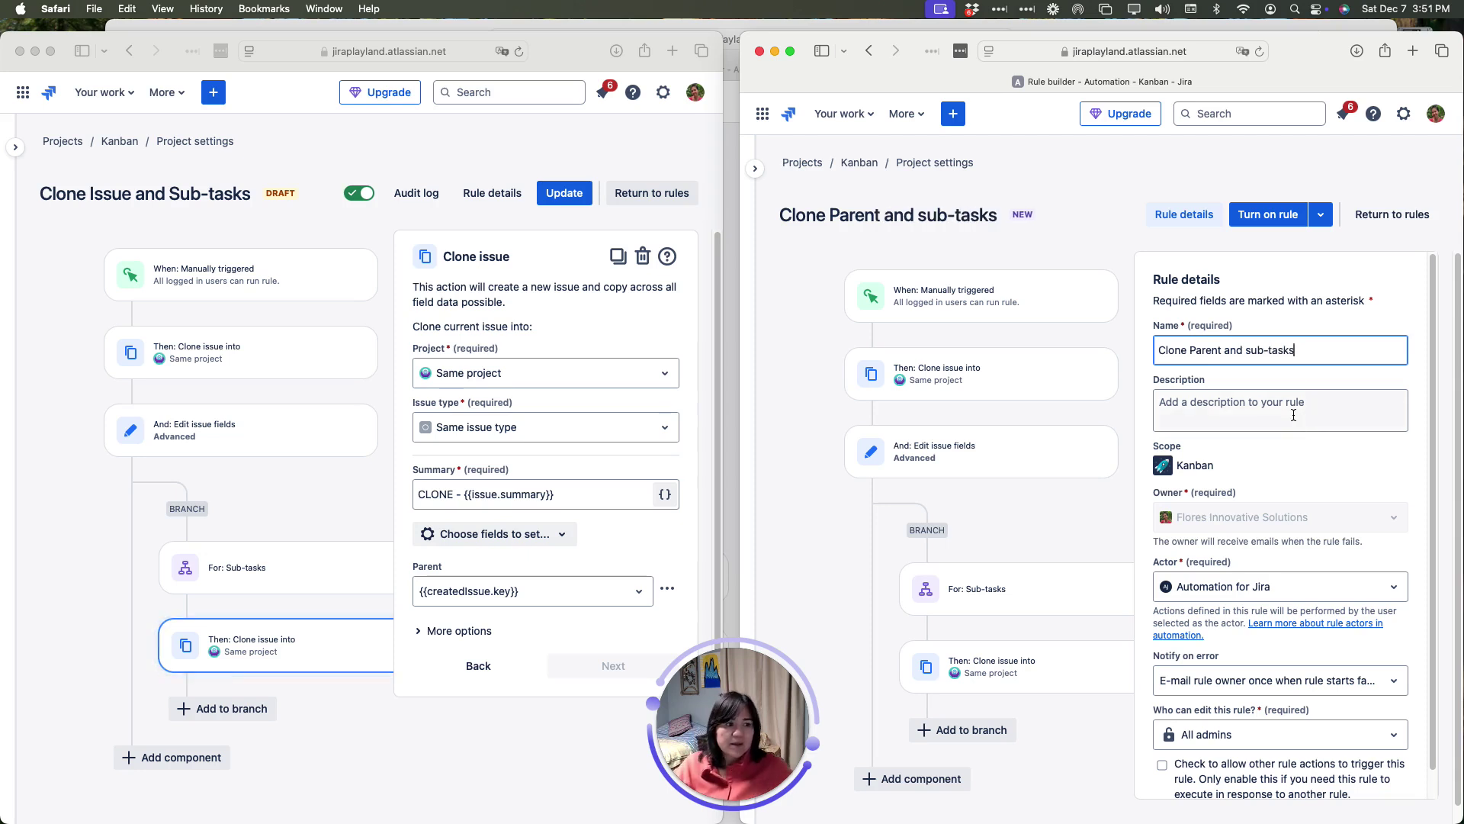
{"action": "left_click", "coordinate": [1294, 415]}
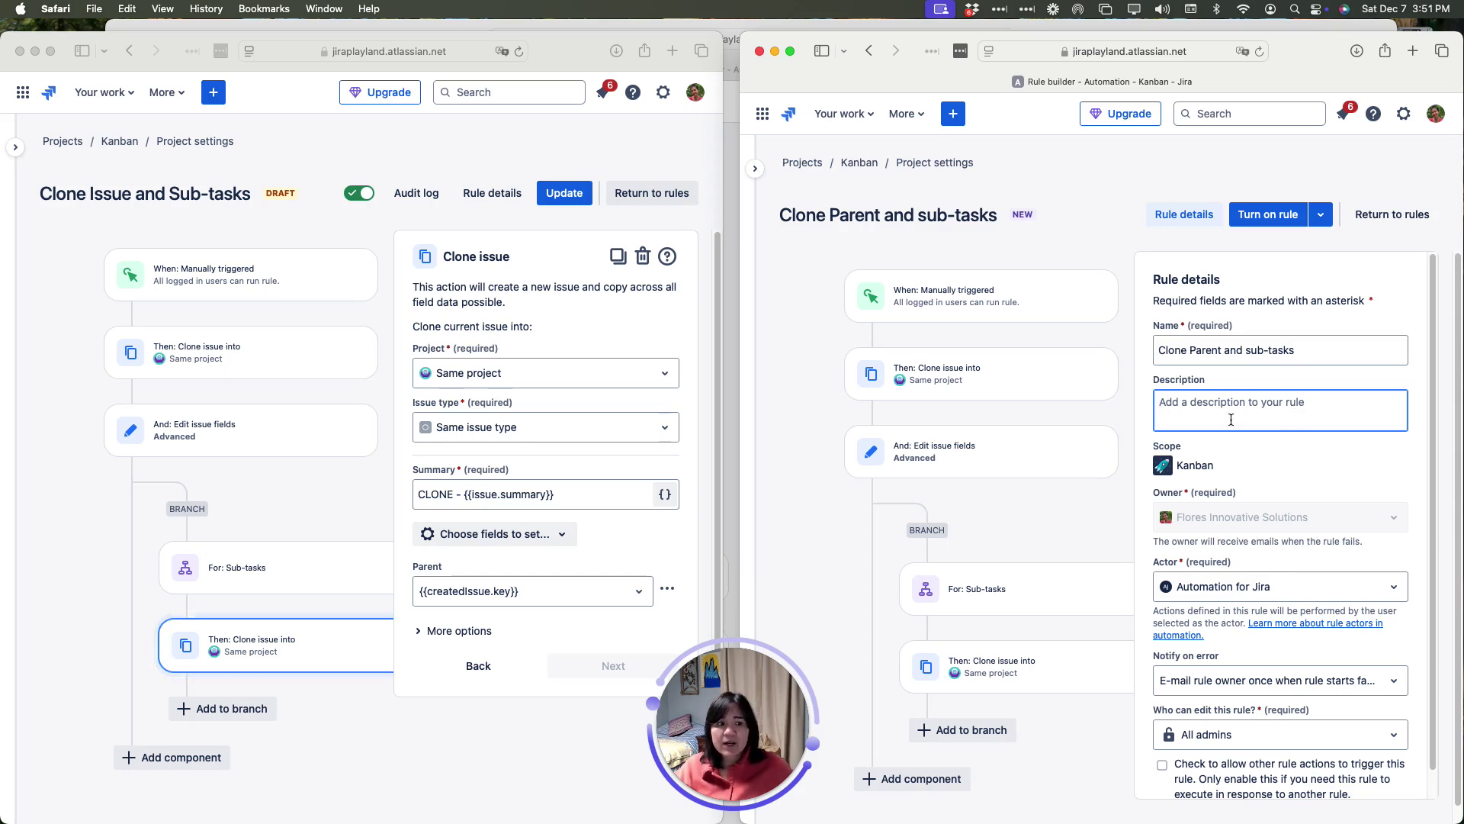
{"action": "left_click", "coordinate": [1262, 218]}
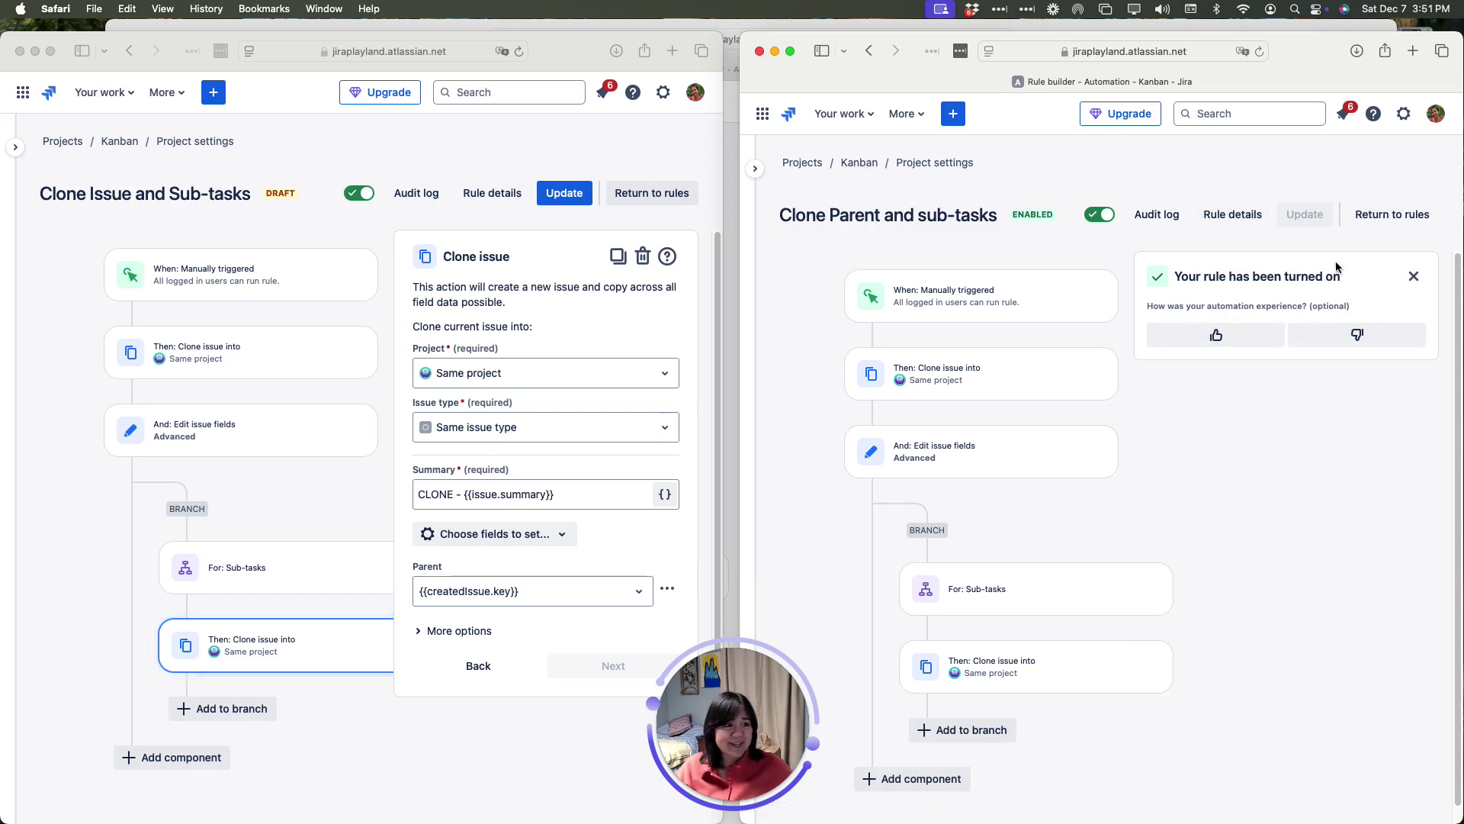
Rename the rule to 'Clone Parent and sub-tasks NEW' and save the update
{"action": "left_click", "coordinate": [1235, 218]}
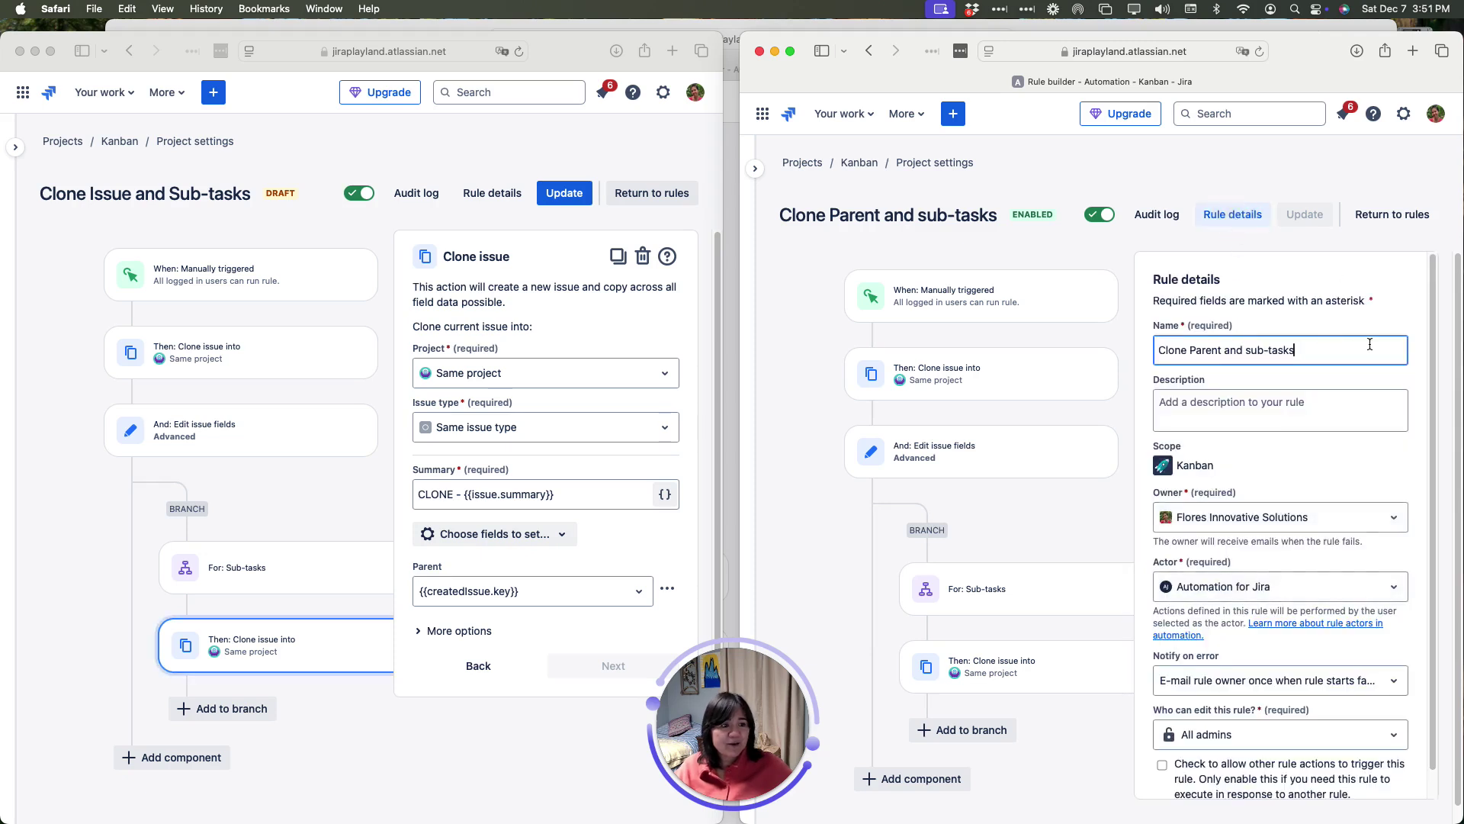
{"action": "type", "text": "NEW"}
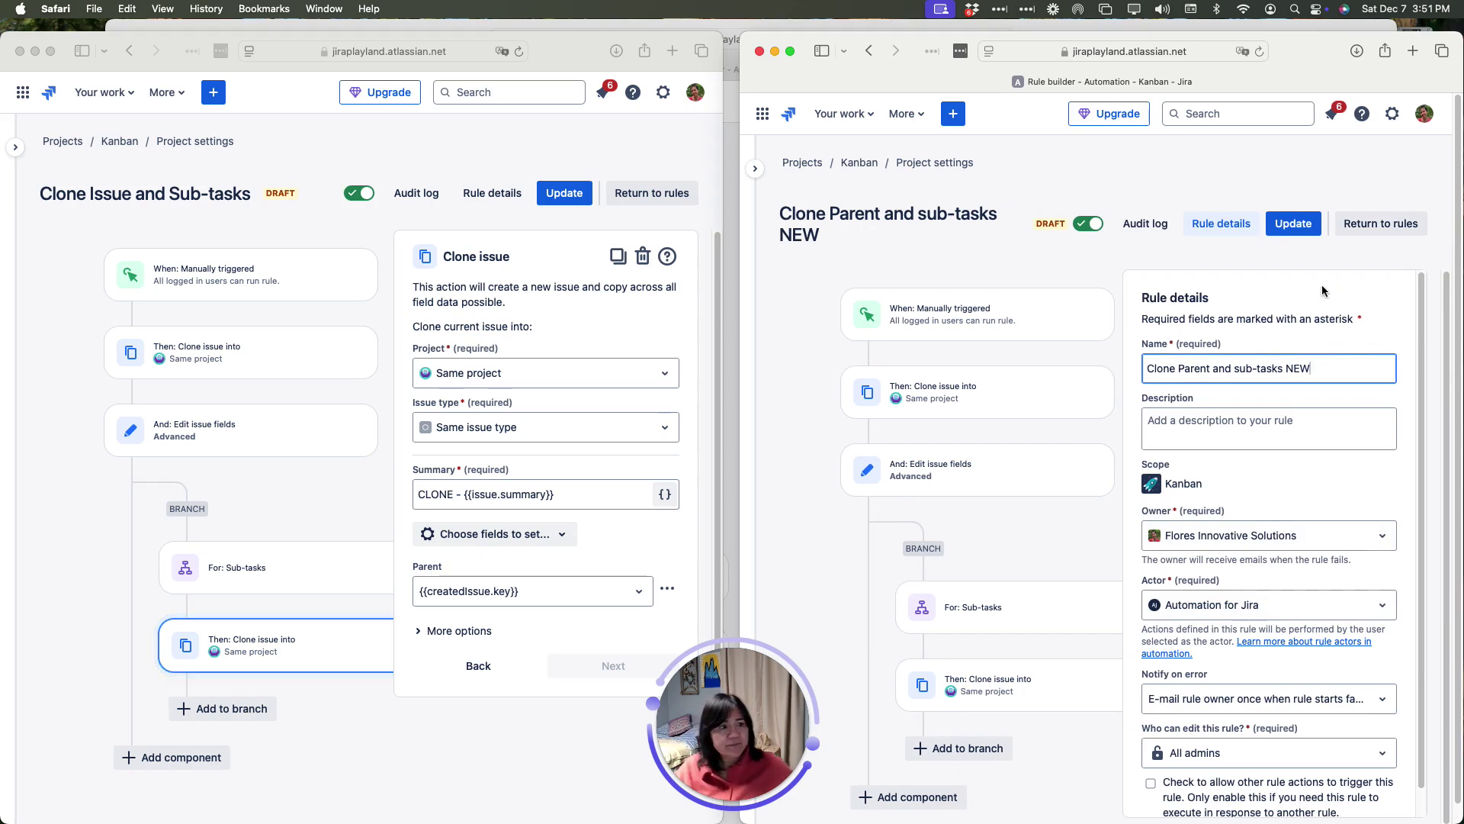
{"action": "left_click", "coordinate": [1303, 230]}
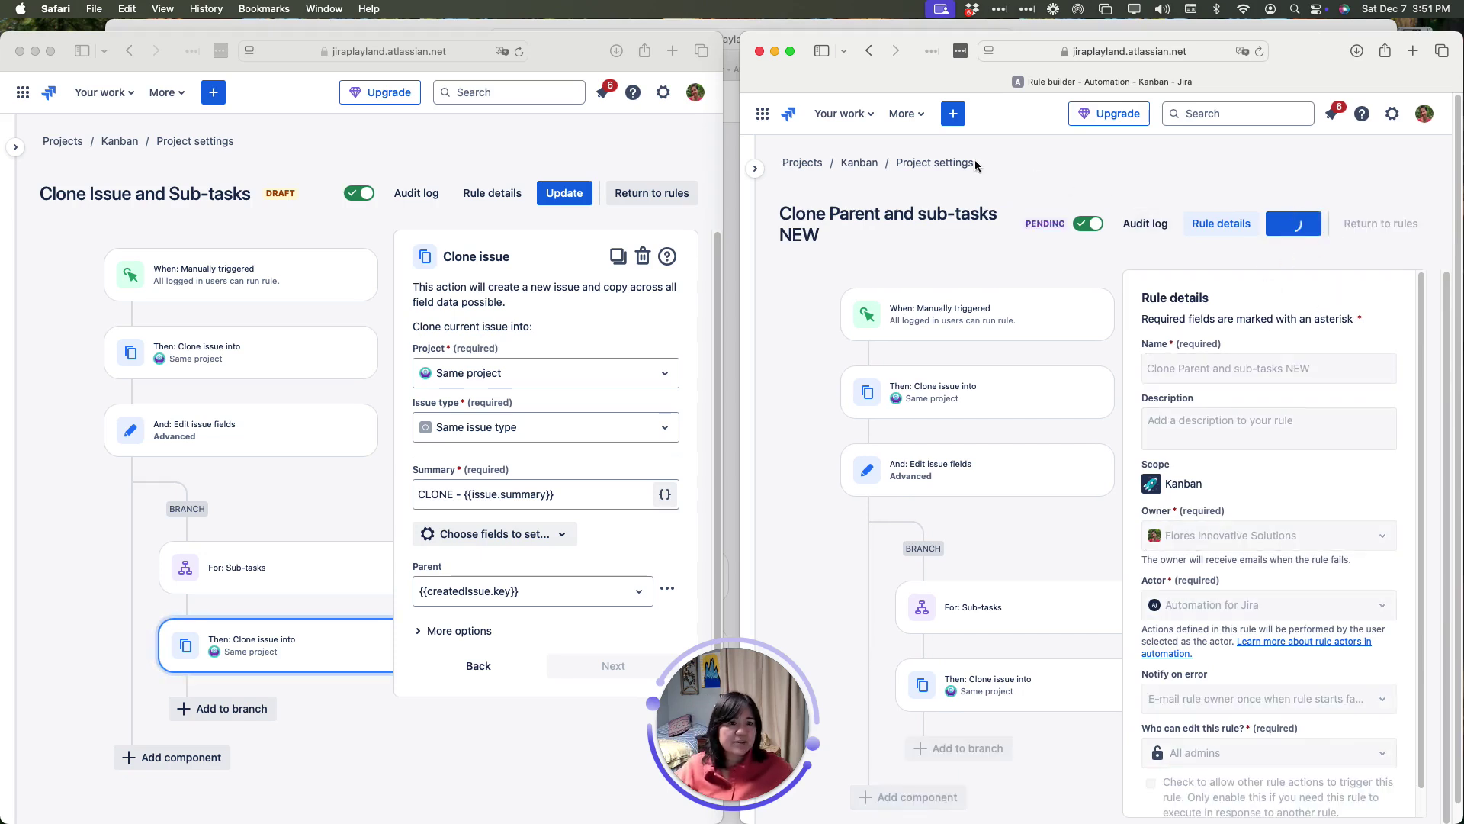
Open KAN-25 from the Kanban project list and view its Actions menu of automation rules
{"action": "left_click", "coordinate": [808, 165]}
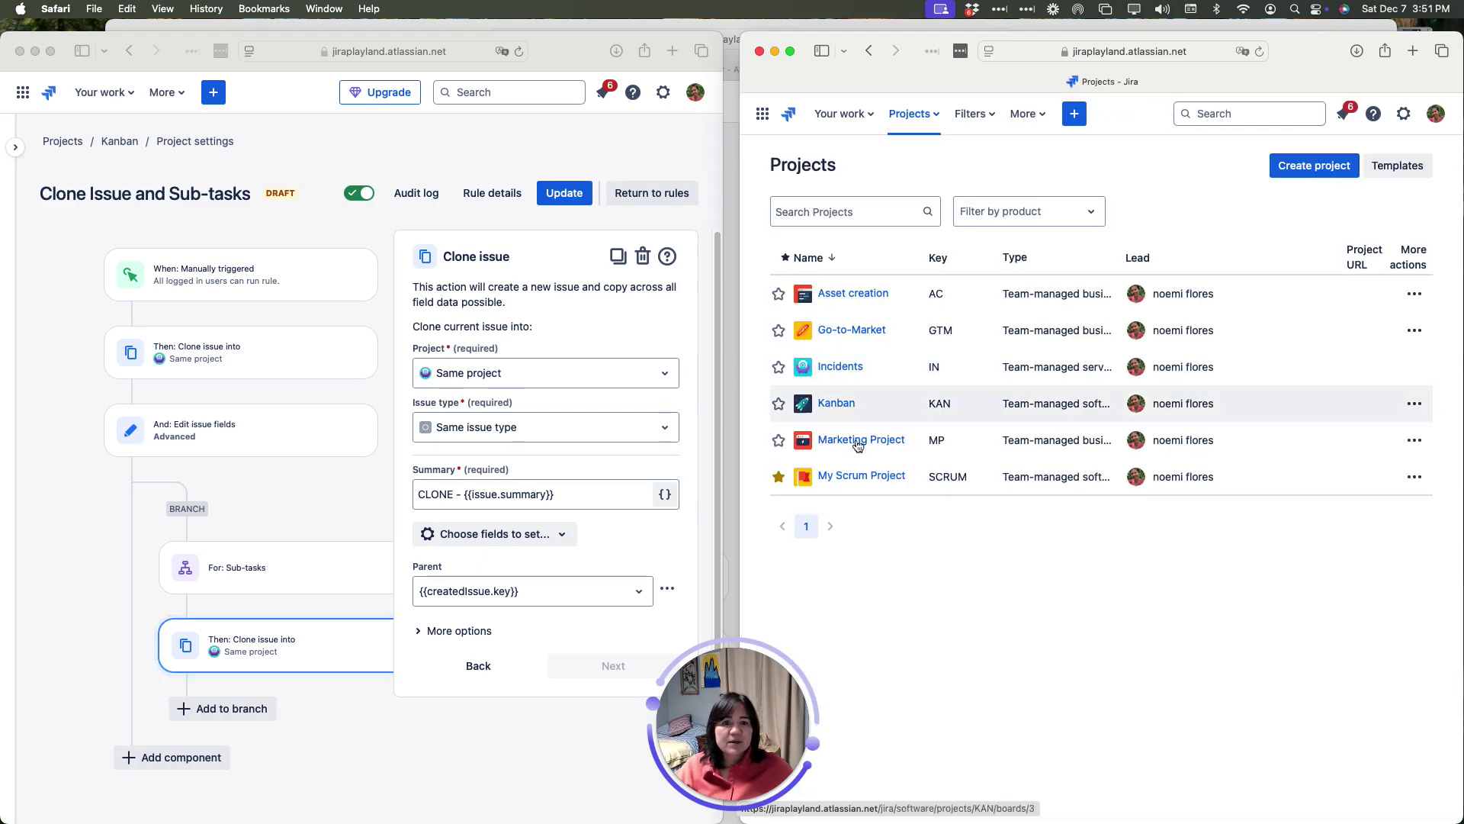
{"action": "left_click", "coordinate": [835, 403]}
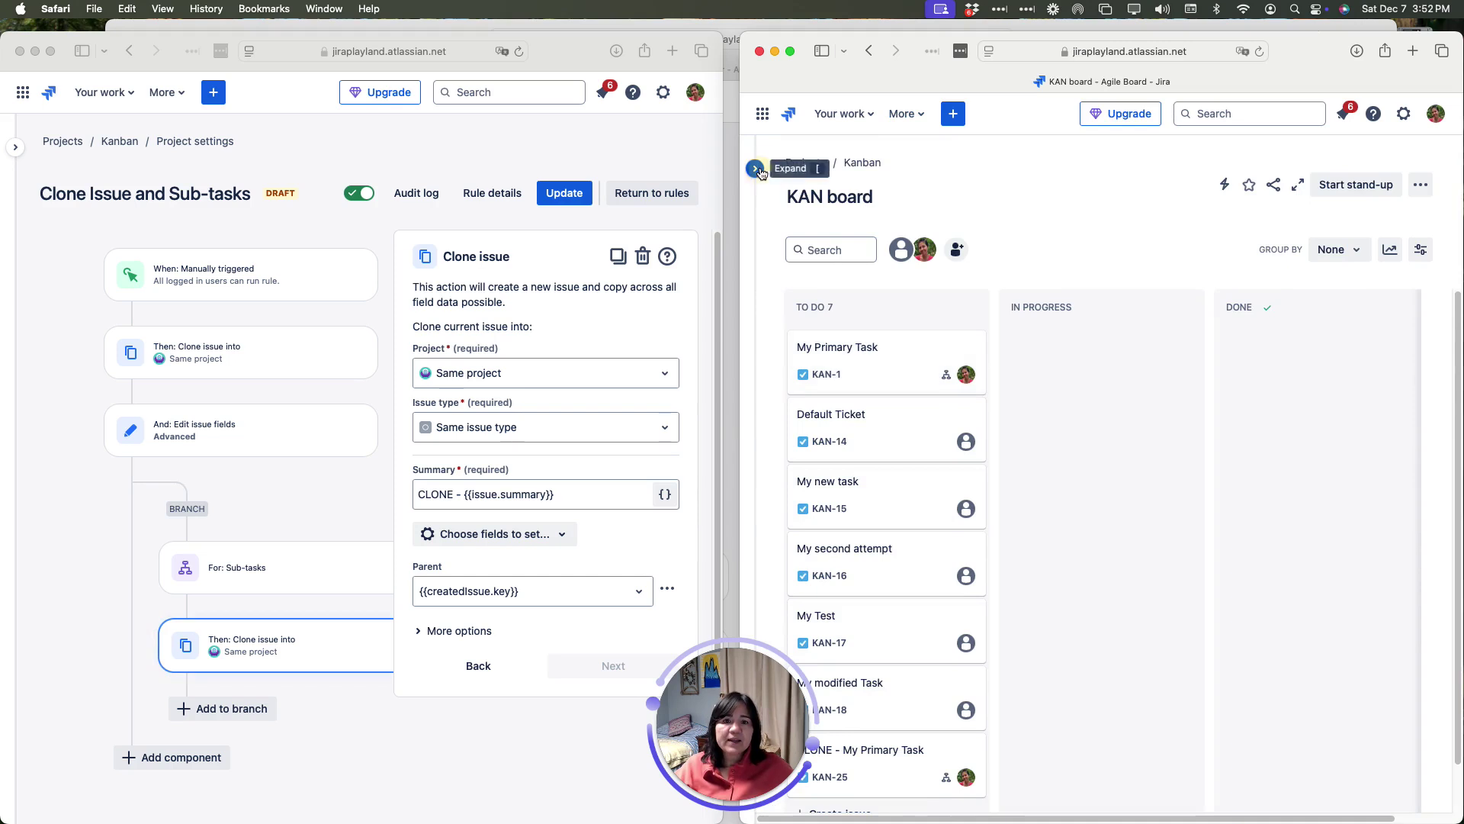
{"action": "left_click", "coordinate": [755, 168]}
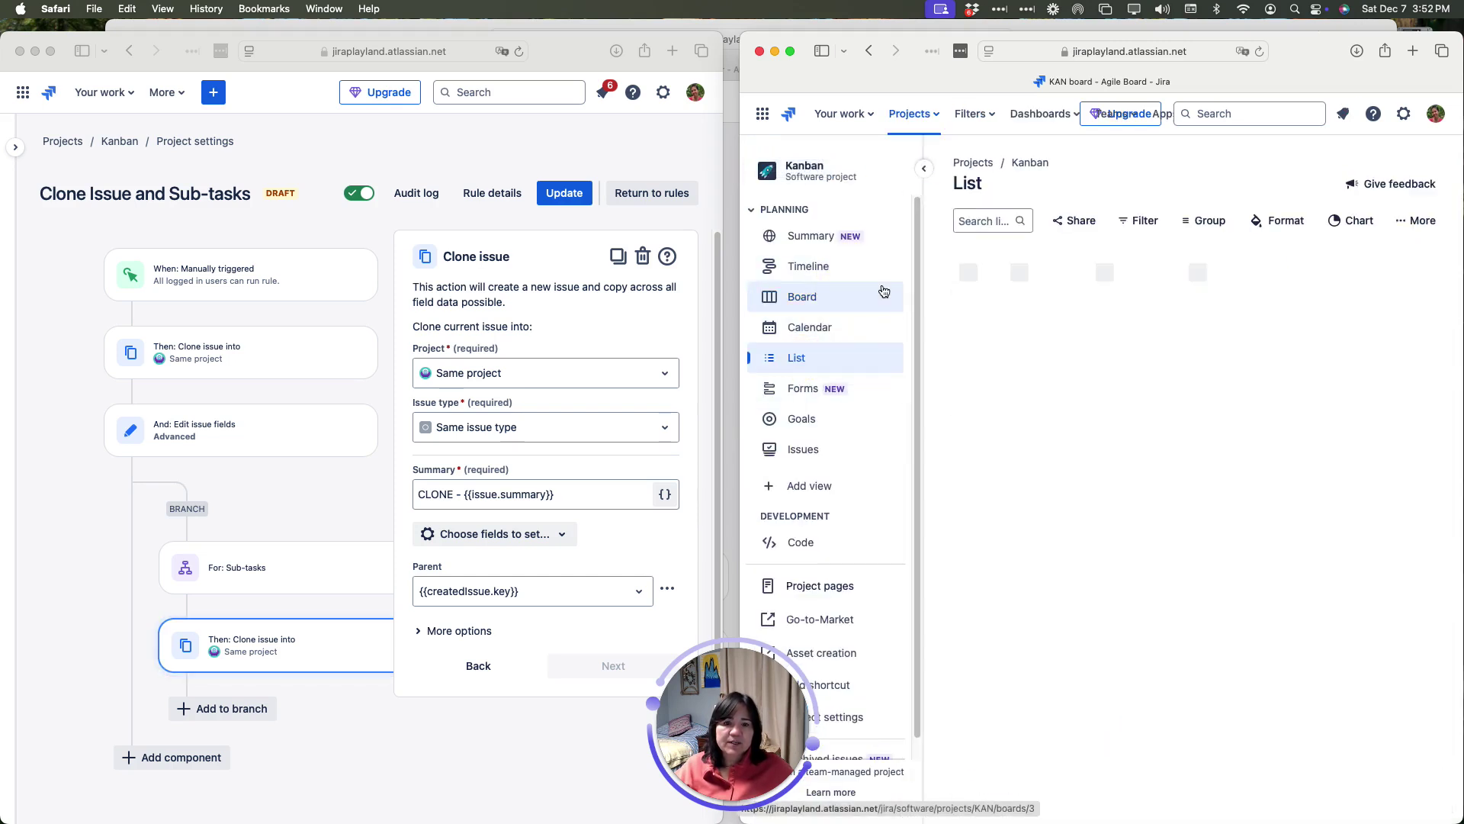
{"action": "left_click", "coordinate": [923, 169]}
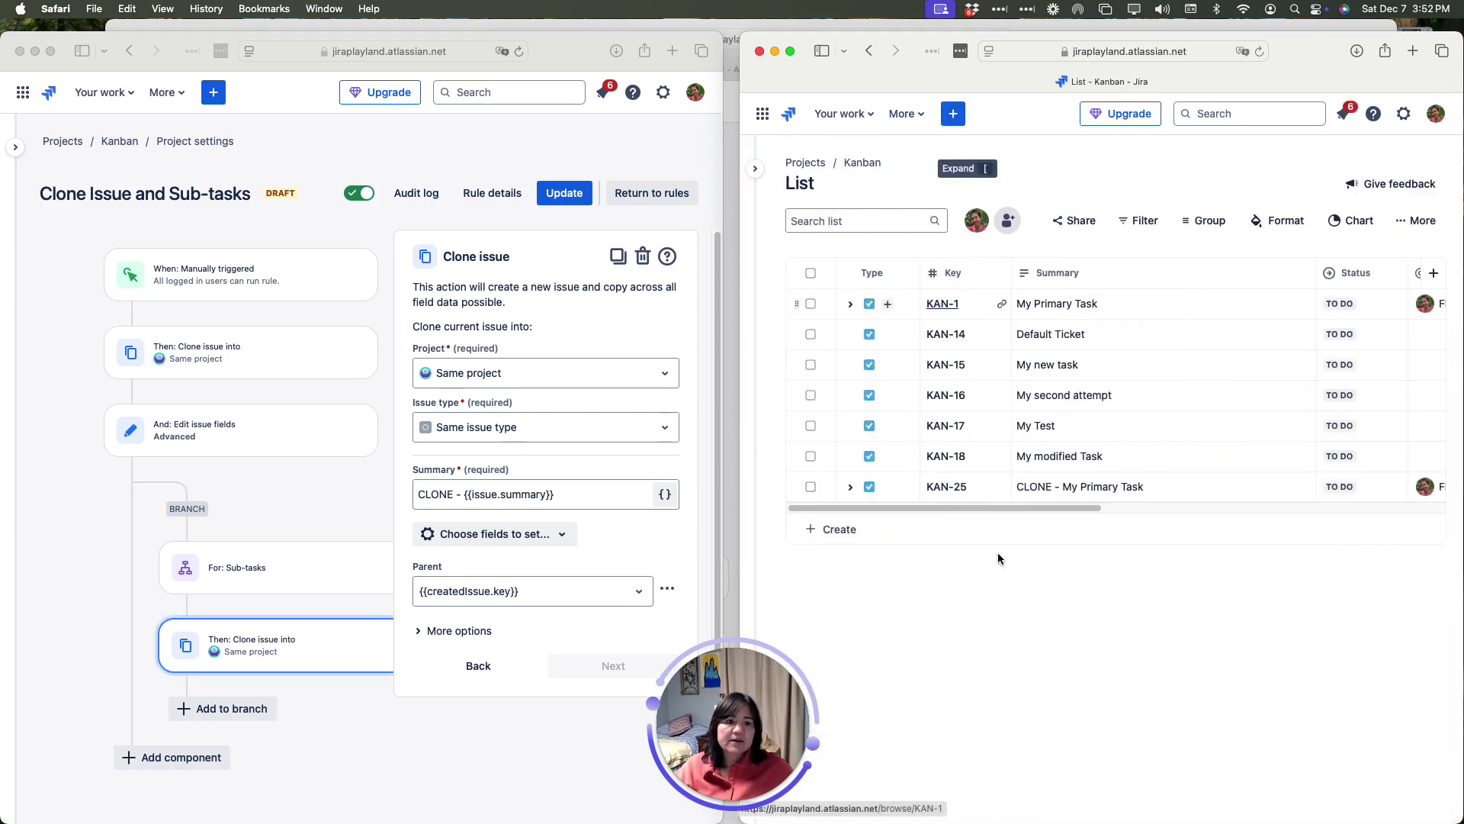
{"action": "left_click", "coordinate": [944, 488]}
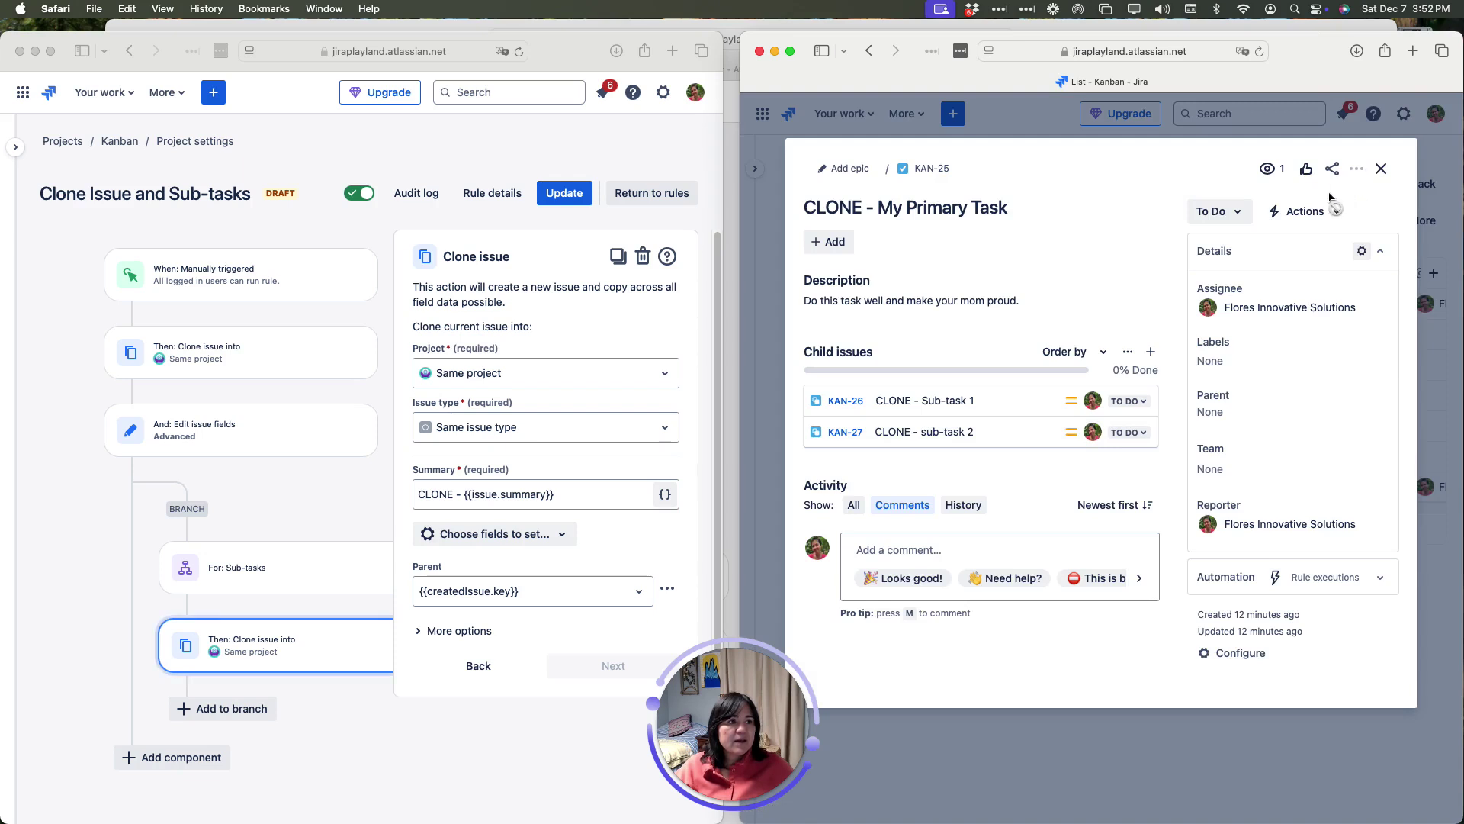
{"action": "left_click", "coordinate": [1334, 218]}
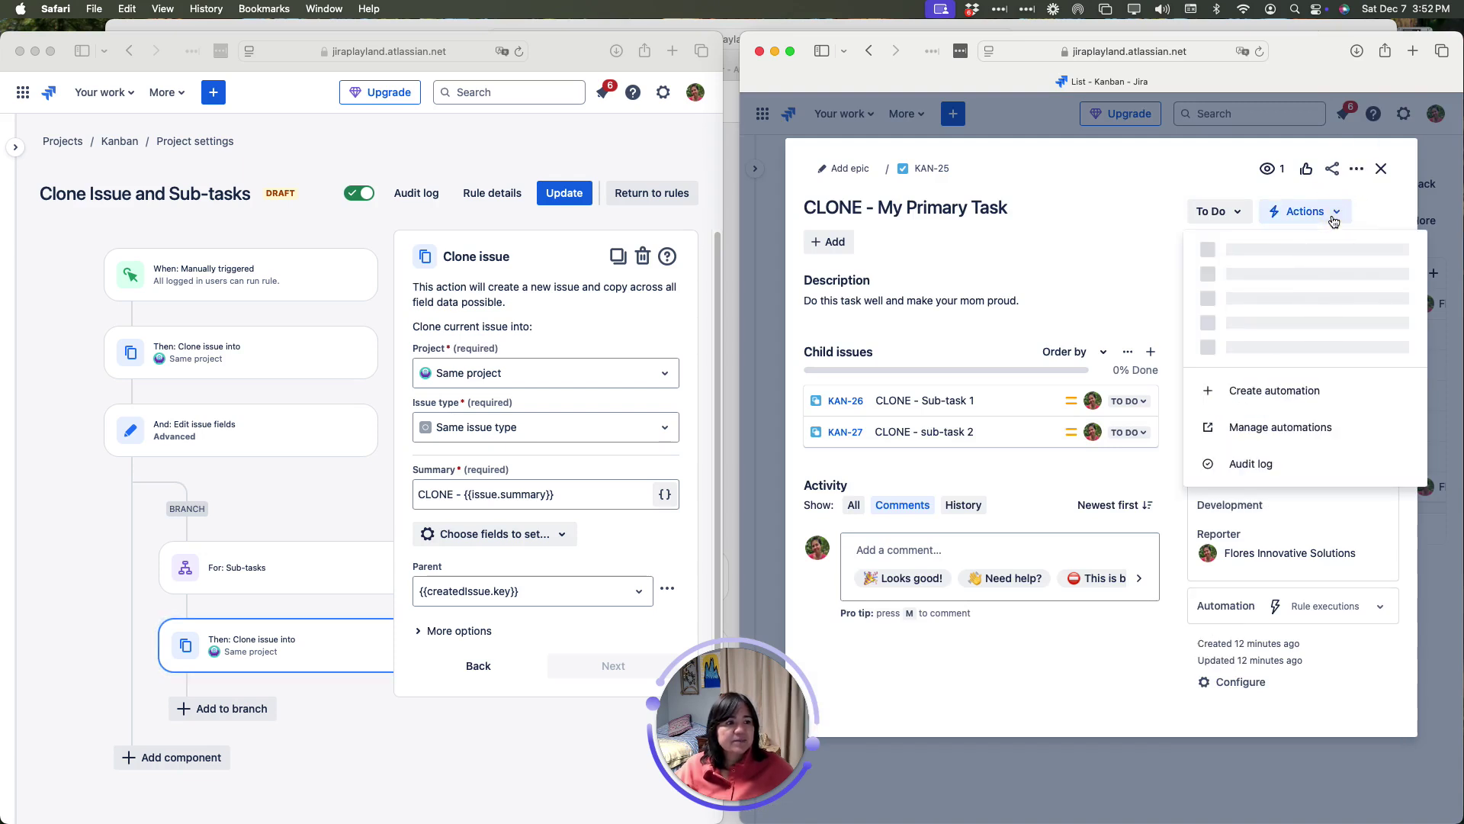